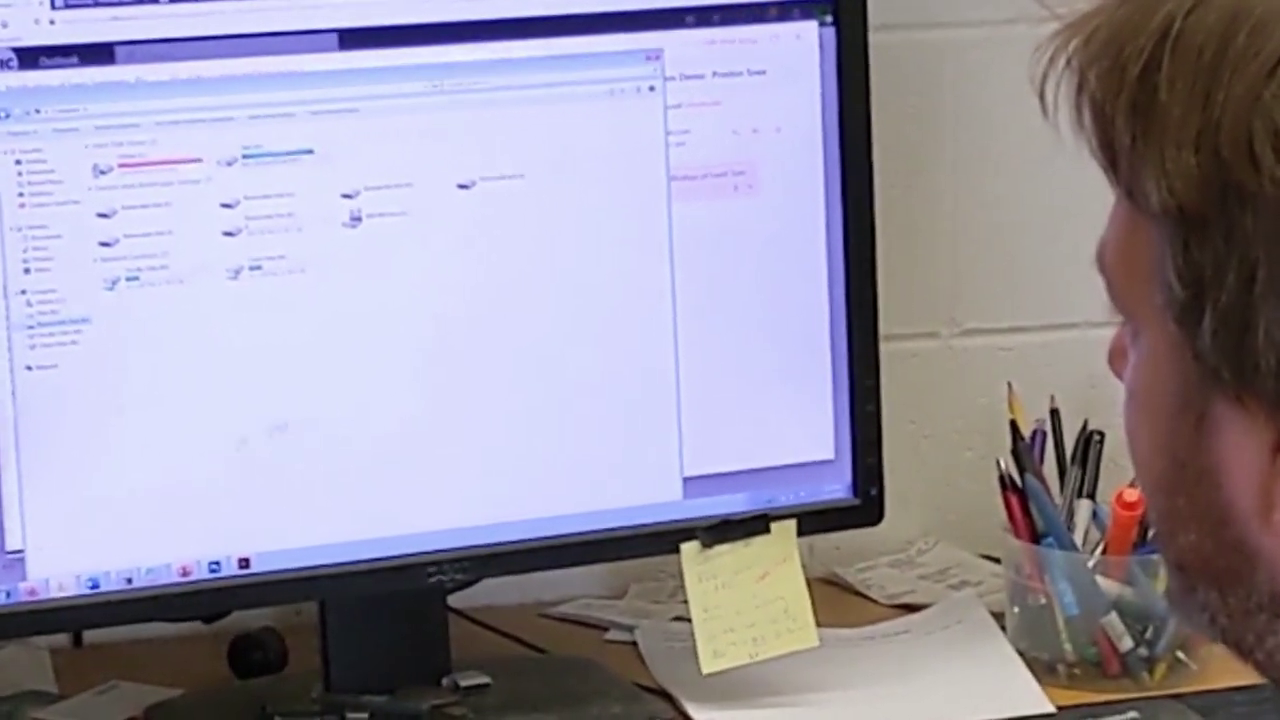
pyautogui.click(82, 329)
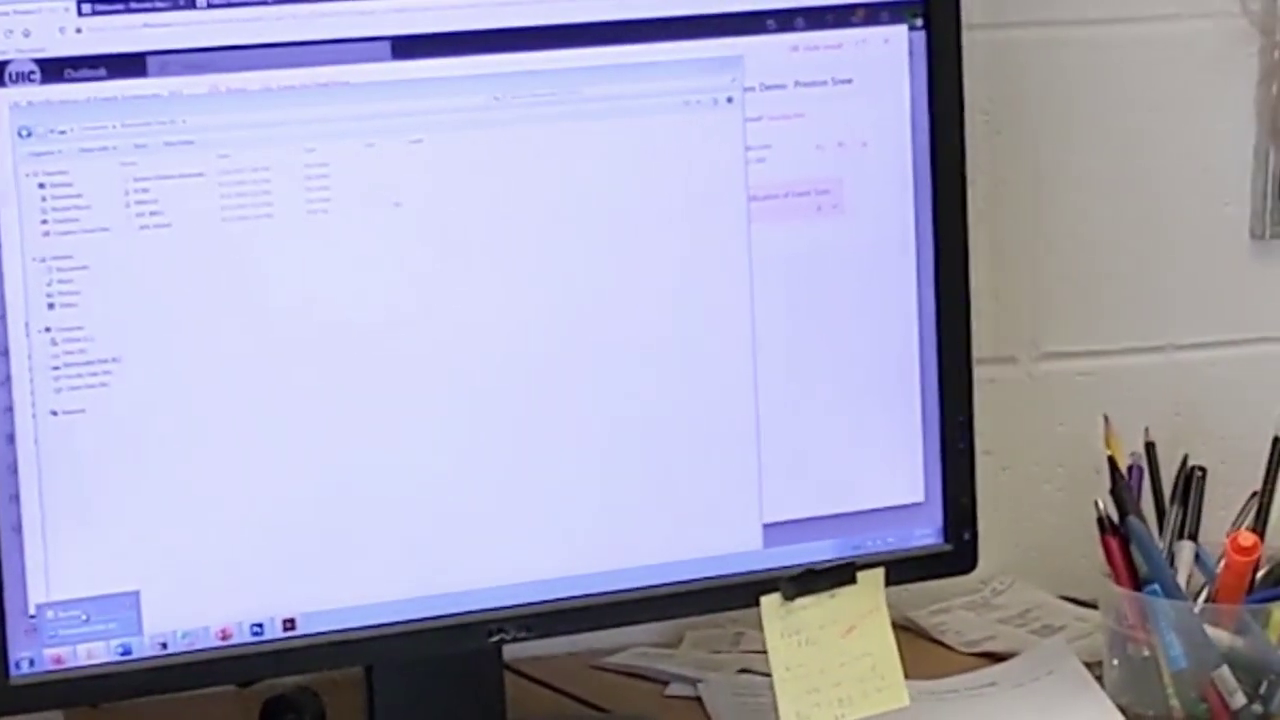
pyautogui.doubleClick(152, 205)
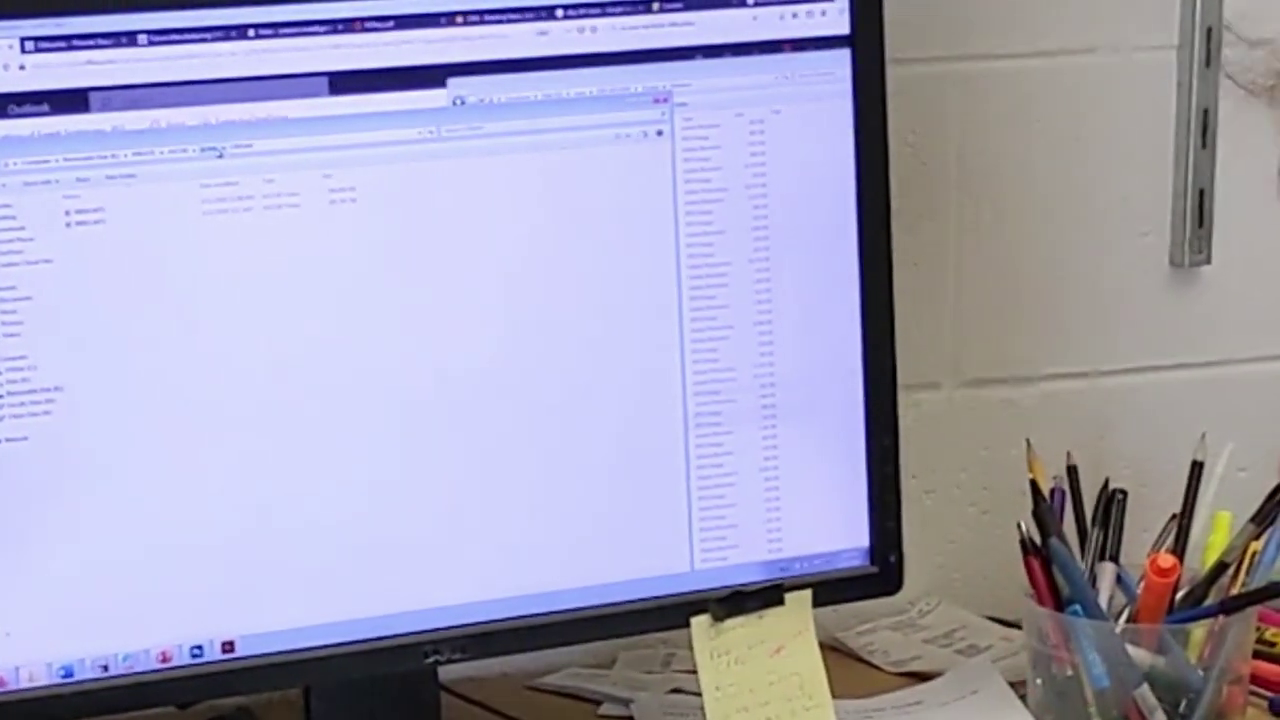
pyautogui.moveTo(148, 248); pyautogui.dragTo(40, 205)
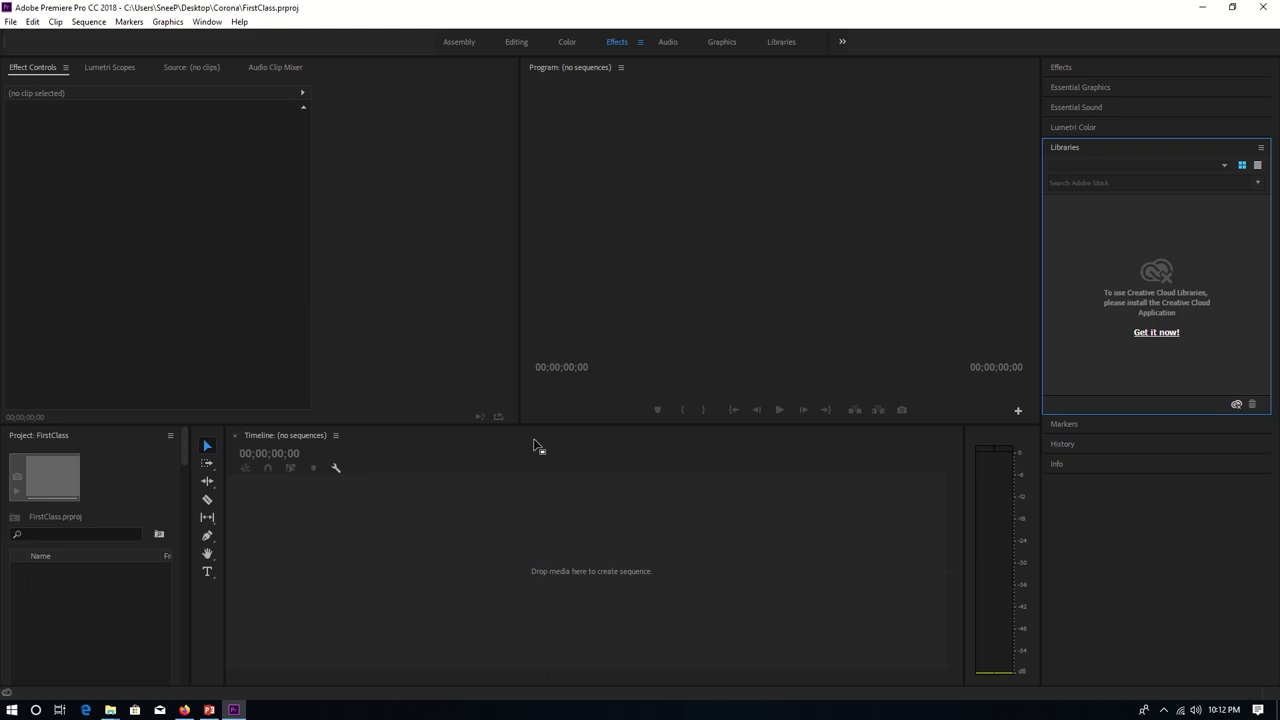
# Import the clips 00010.MTS and 00011.MTS from the Lecture14_Feb17 folder on the LaCie (F:) drive
pyautogui.click(10, 21)
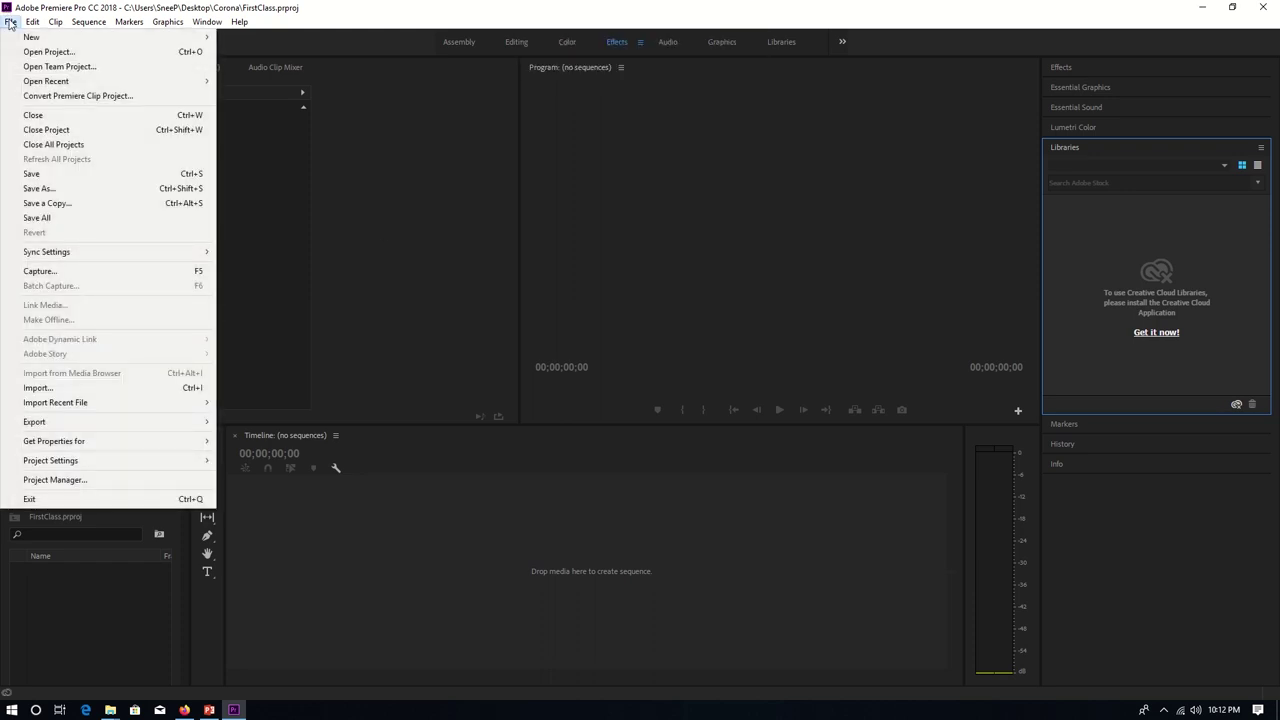
pyautogui.click(65, 387)
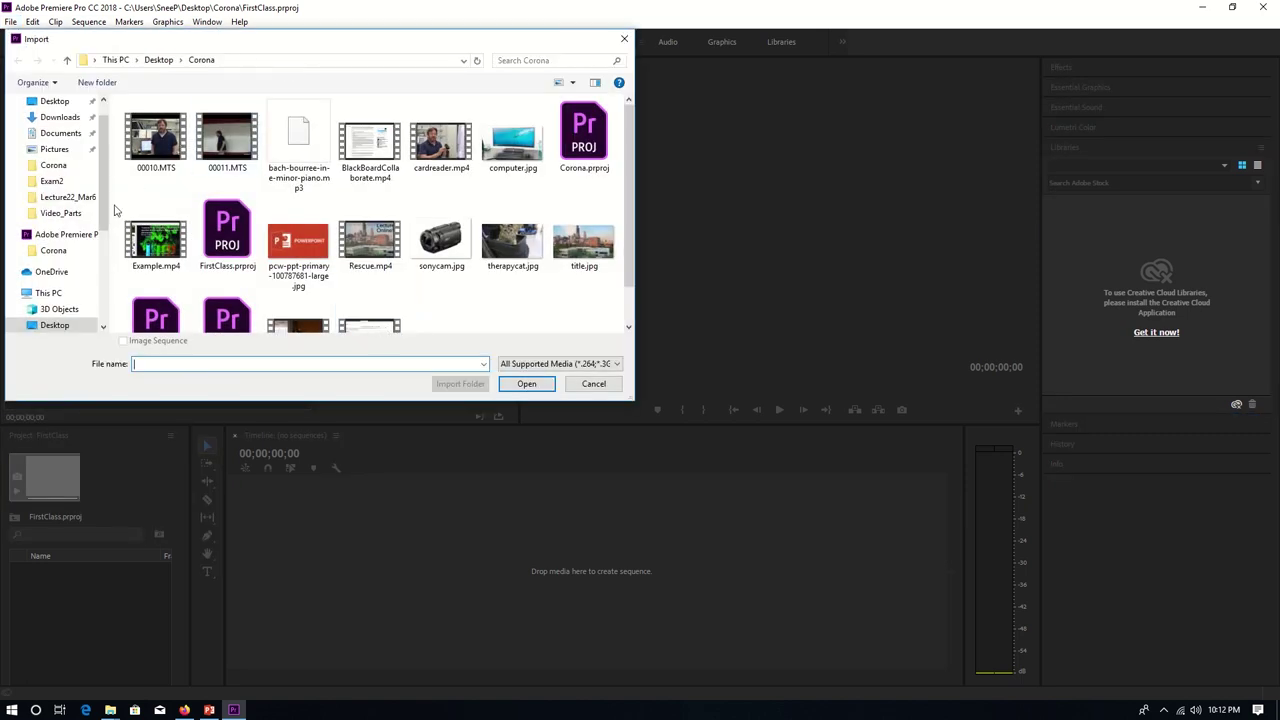
pyautogui.scroll(-1, 77, 231)
pyautogui.scroll(-4, 77, 231)
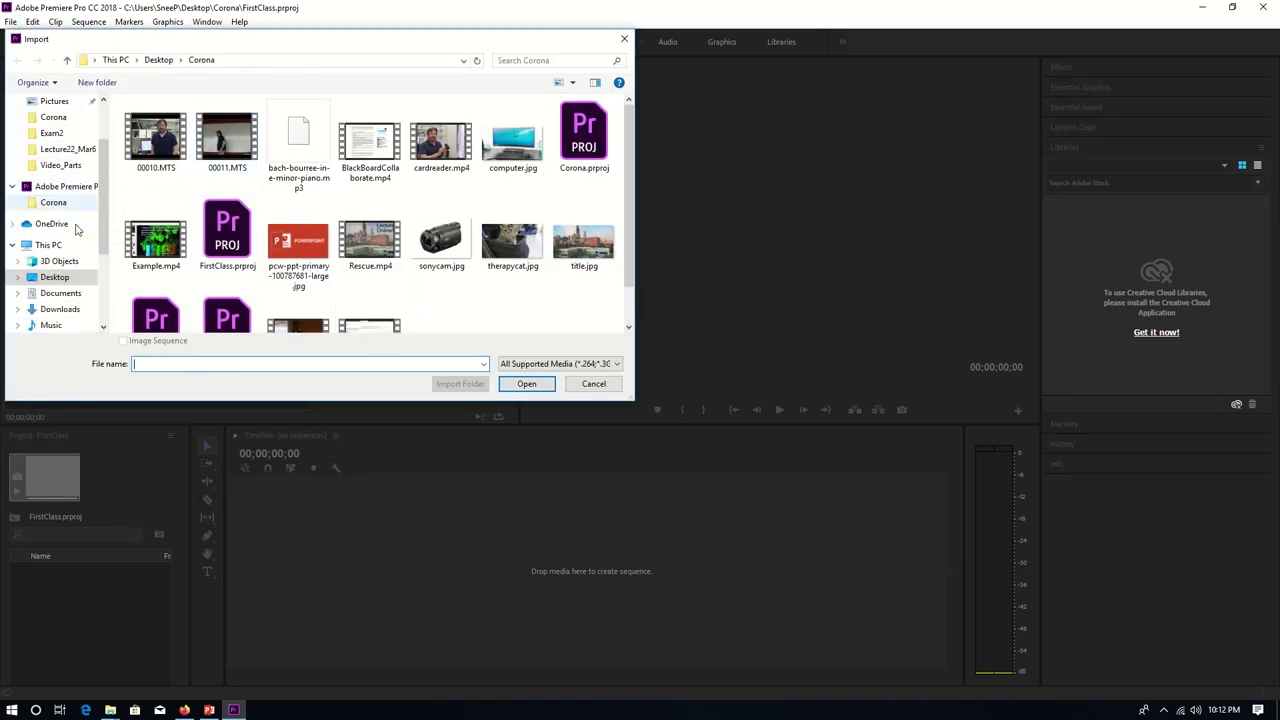
pyautogui.scroll(-2, 77, 212)
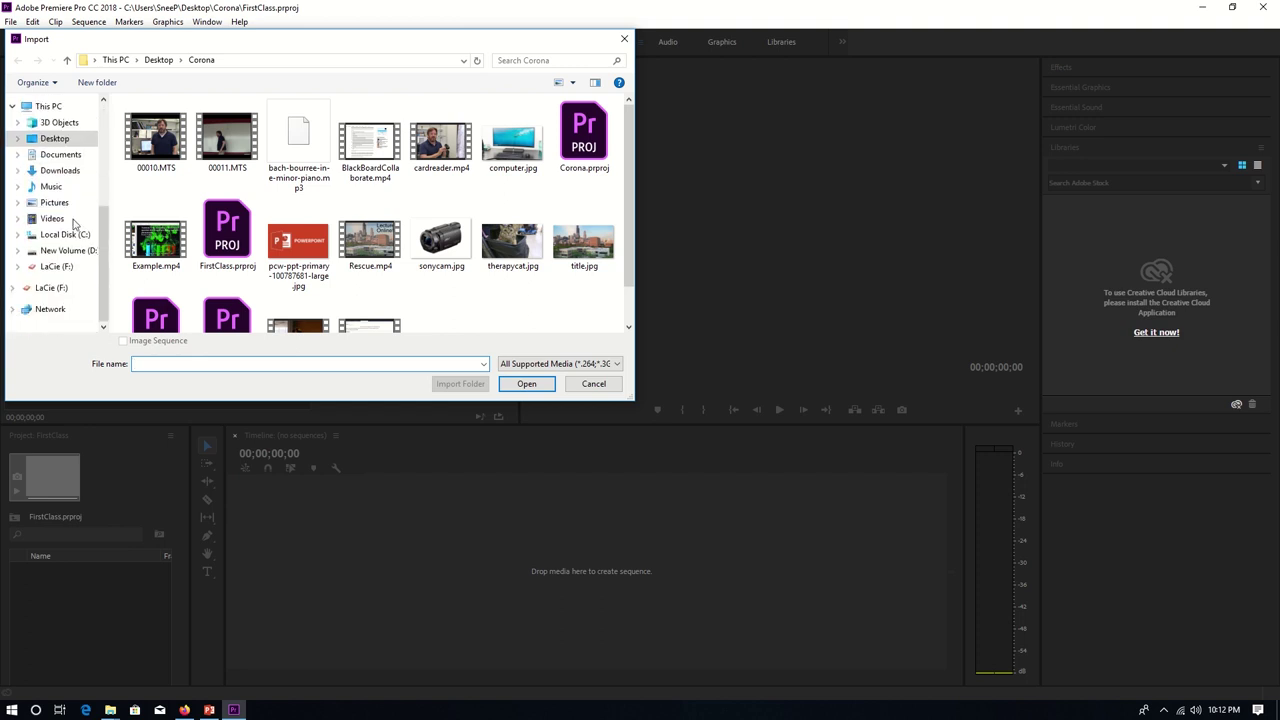
pyautogui.click(57, 289)
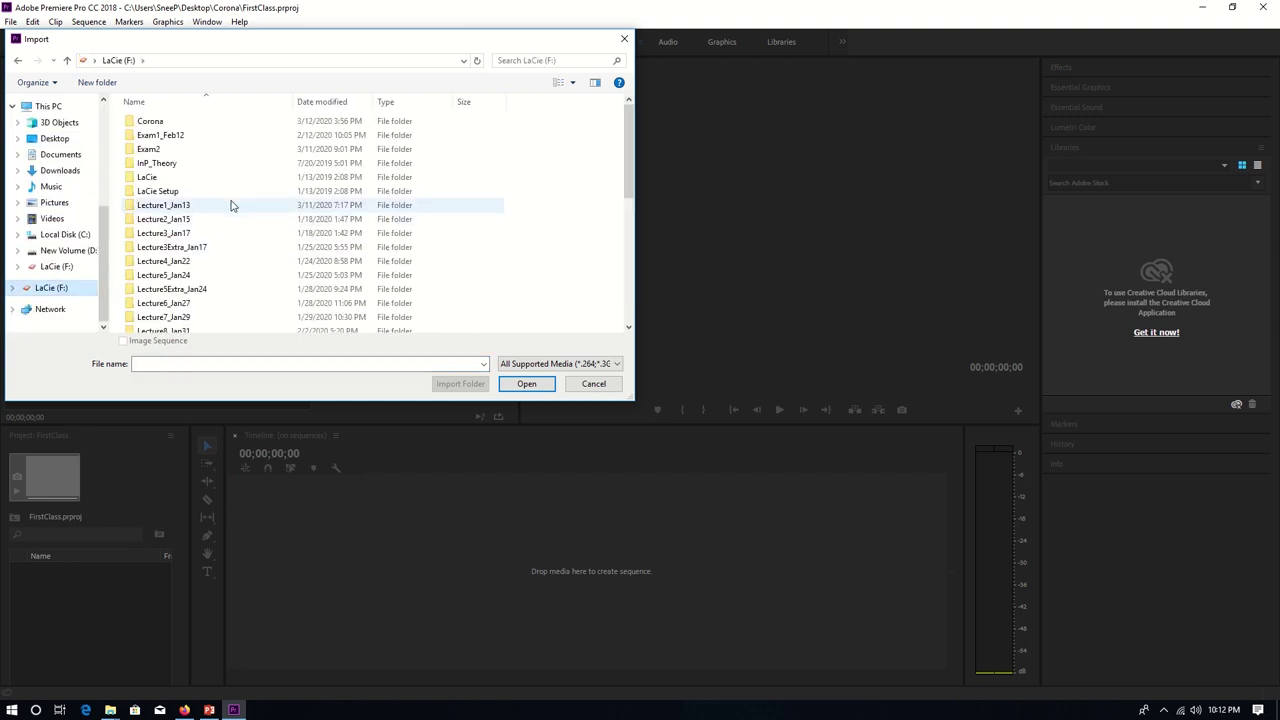
pyautogui.scroll(-3, 224, 211)
pyautogui.scroll(-2, 224, 208)
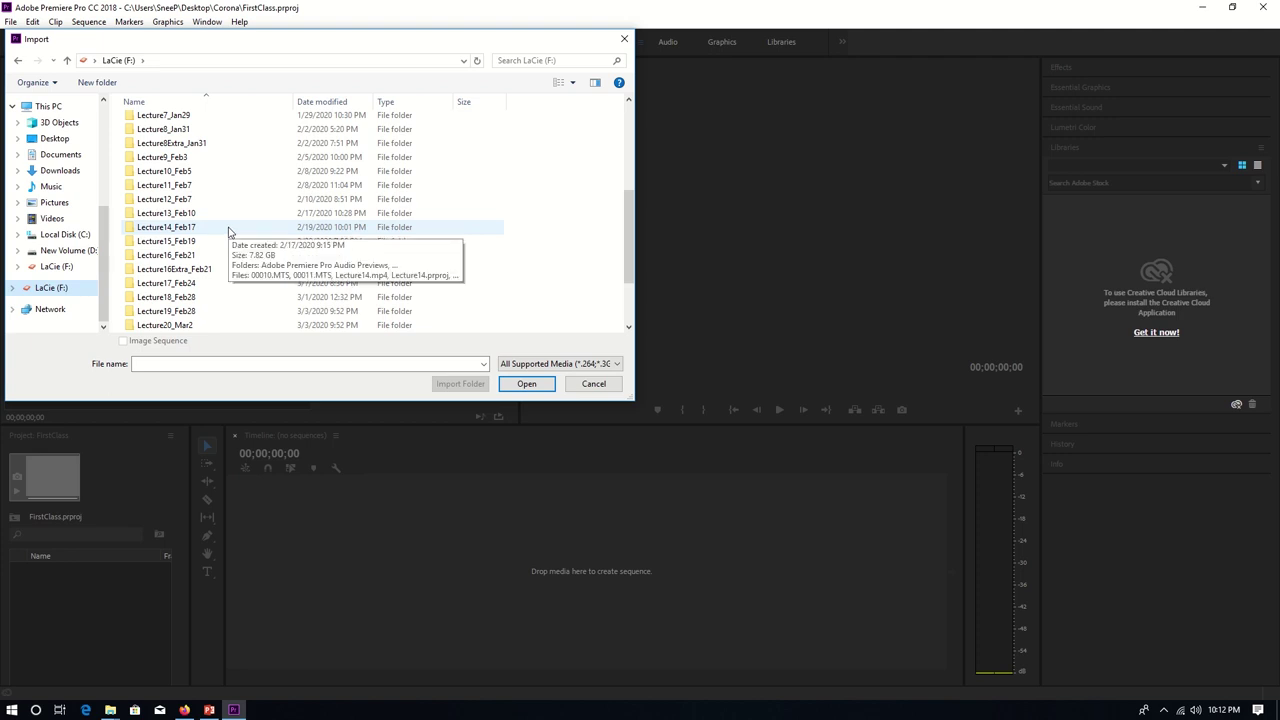
pyautogui.doubleClick(228, 230)
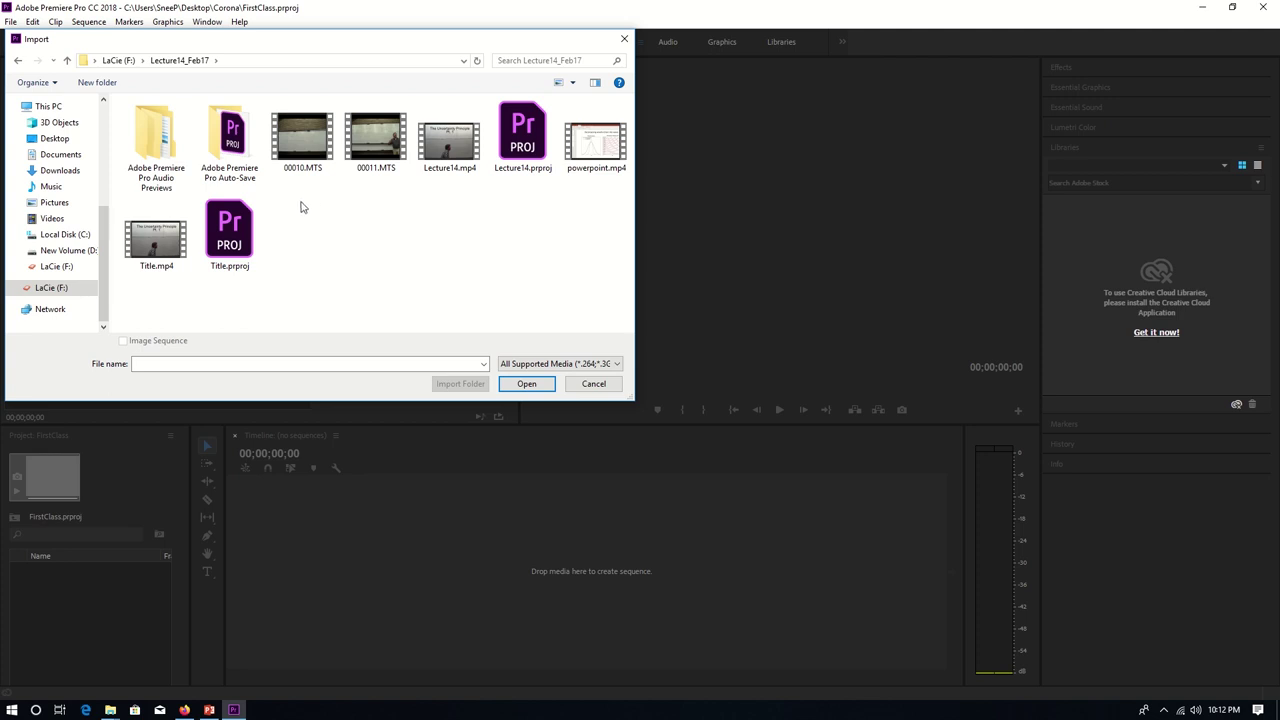
pyautogui.moveTo(300, 207); pyautogui.dragTo(380, 108)
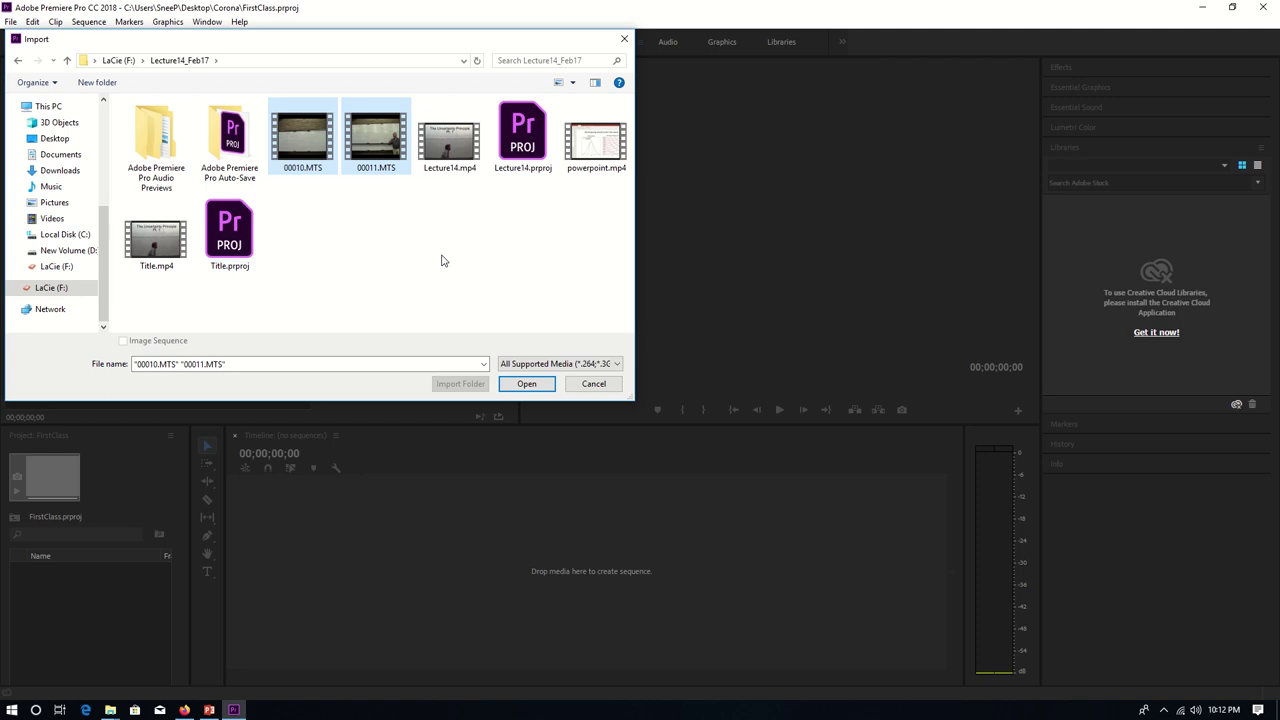
pyautogui.click(517, 386)
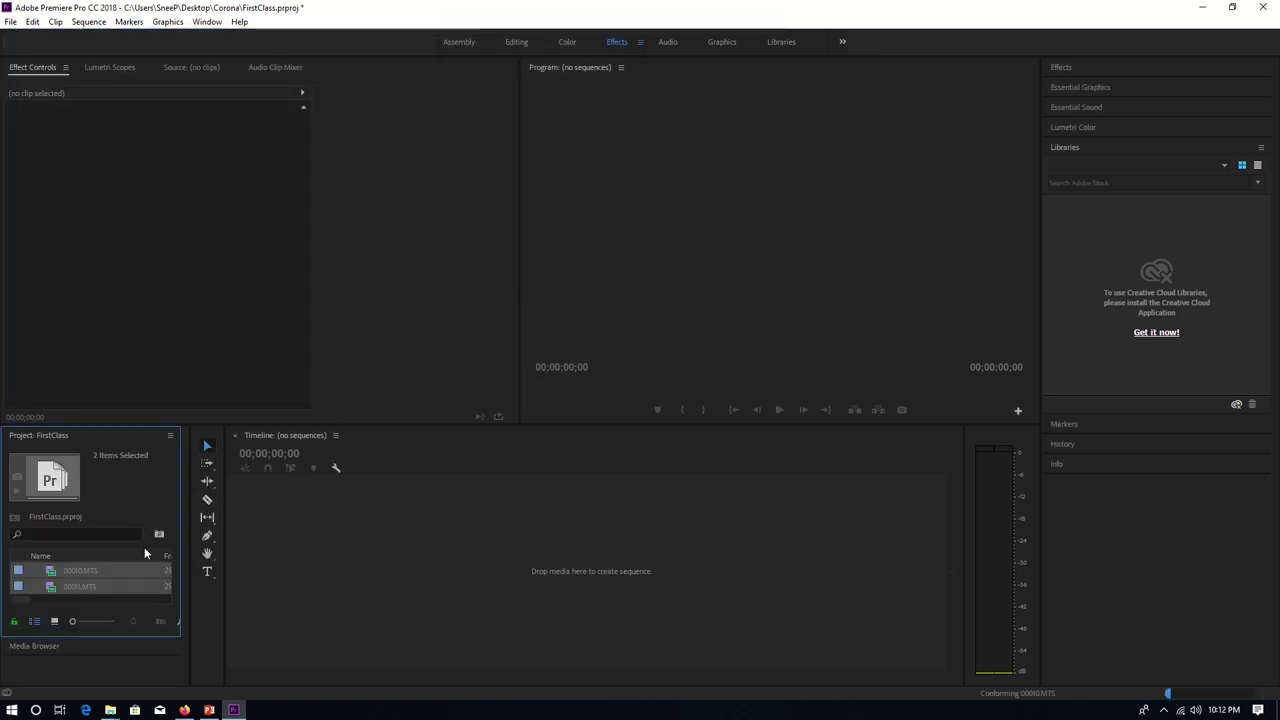
# Create a sequence by placing the clip 00010.MTS in the empty timeline
pyautogui.moveTo(97, 586); pyautogui.dragTo(135, 572)
pyautogui.click(75, 570)
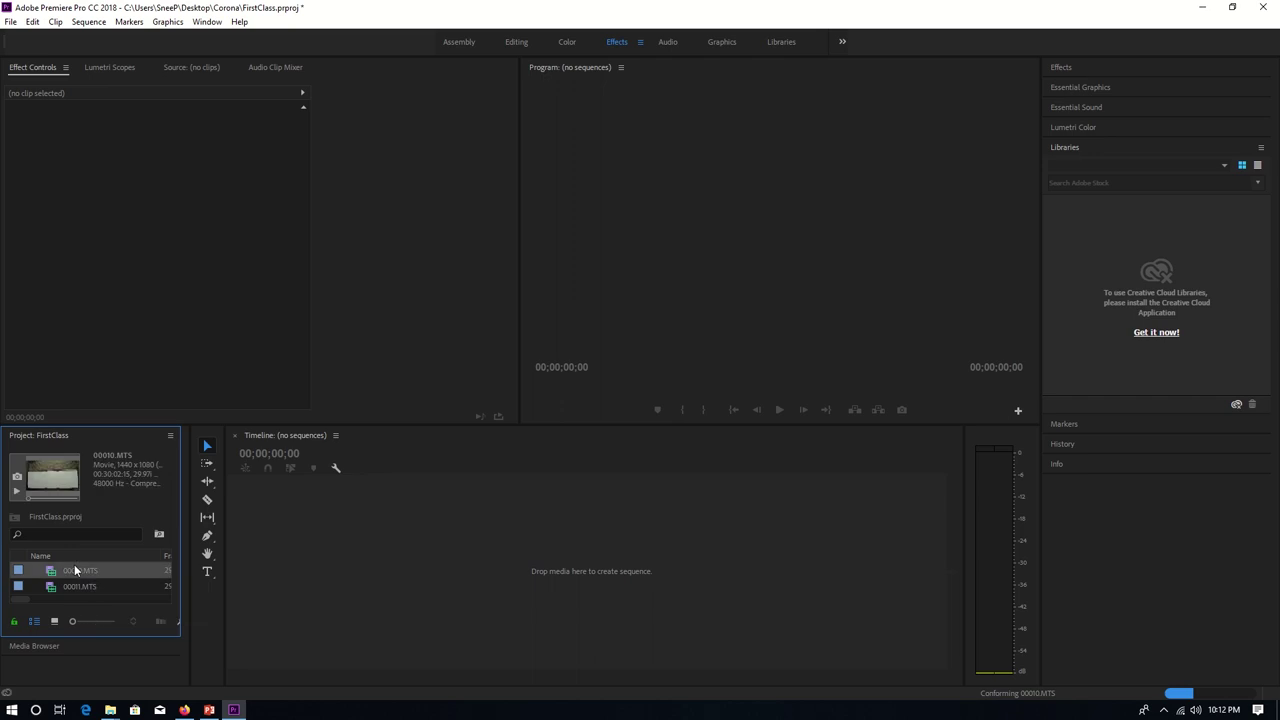
pyautogui.moveTo(75, 570); pyautogui.dragTo(323, 578)
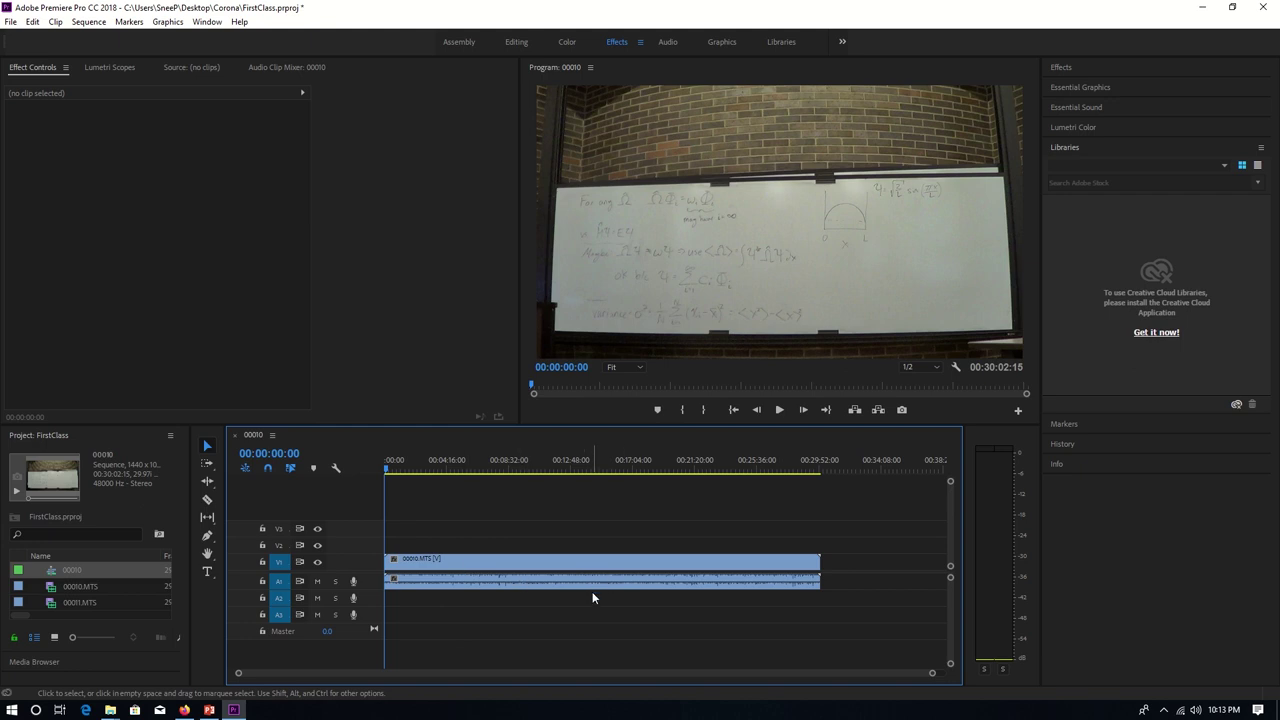
# Play the opening of the sequence and stop it at 00:00:18:00
pyautogui.click(782, 410)
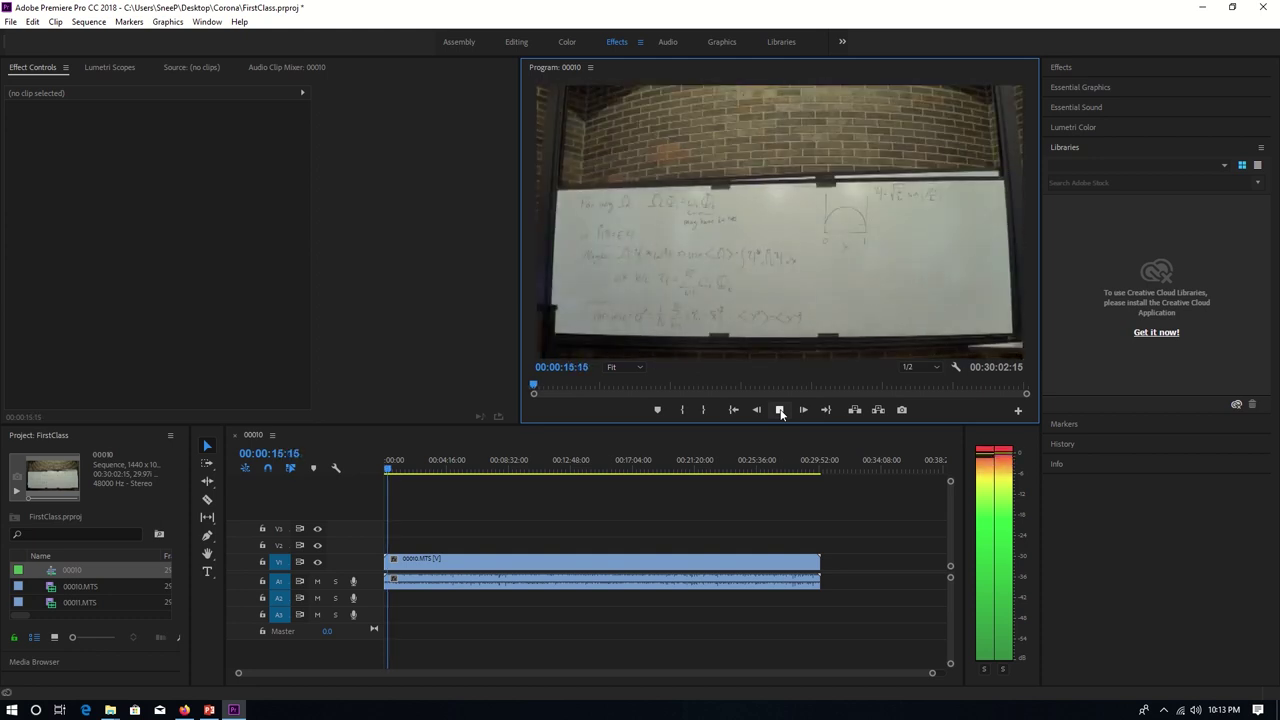
pyautogui.click(780, 411)
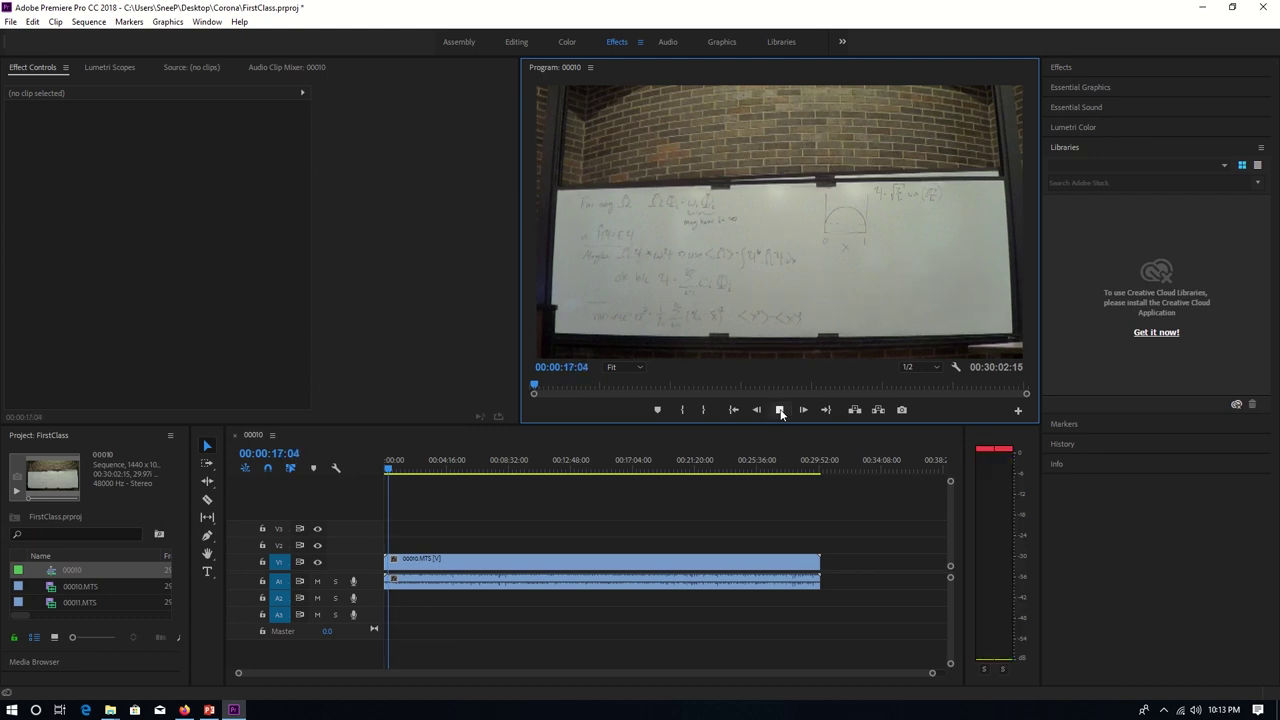
pyautogui.click(780, 411)
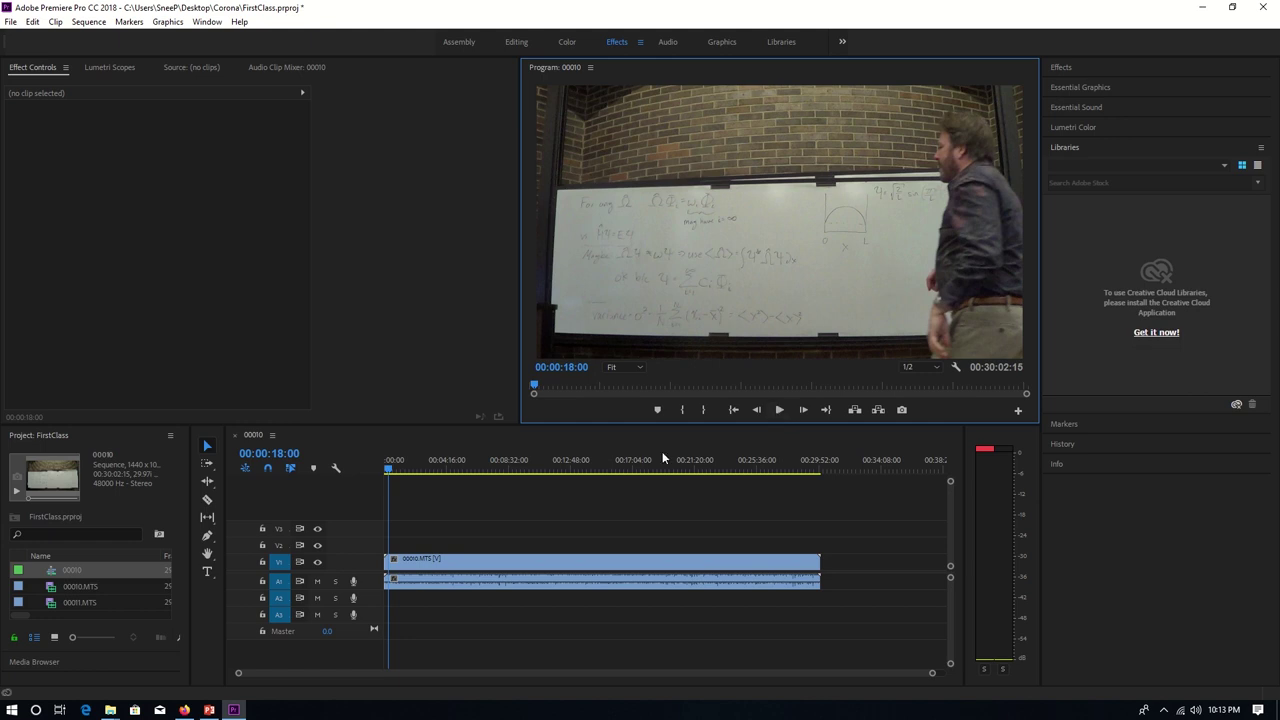
# Add the clip 00011.MTS on tracks V1 and A1 directly after the end of 00010.MTS
pyautogui.click(70, 590)
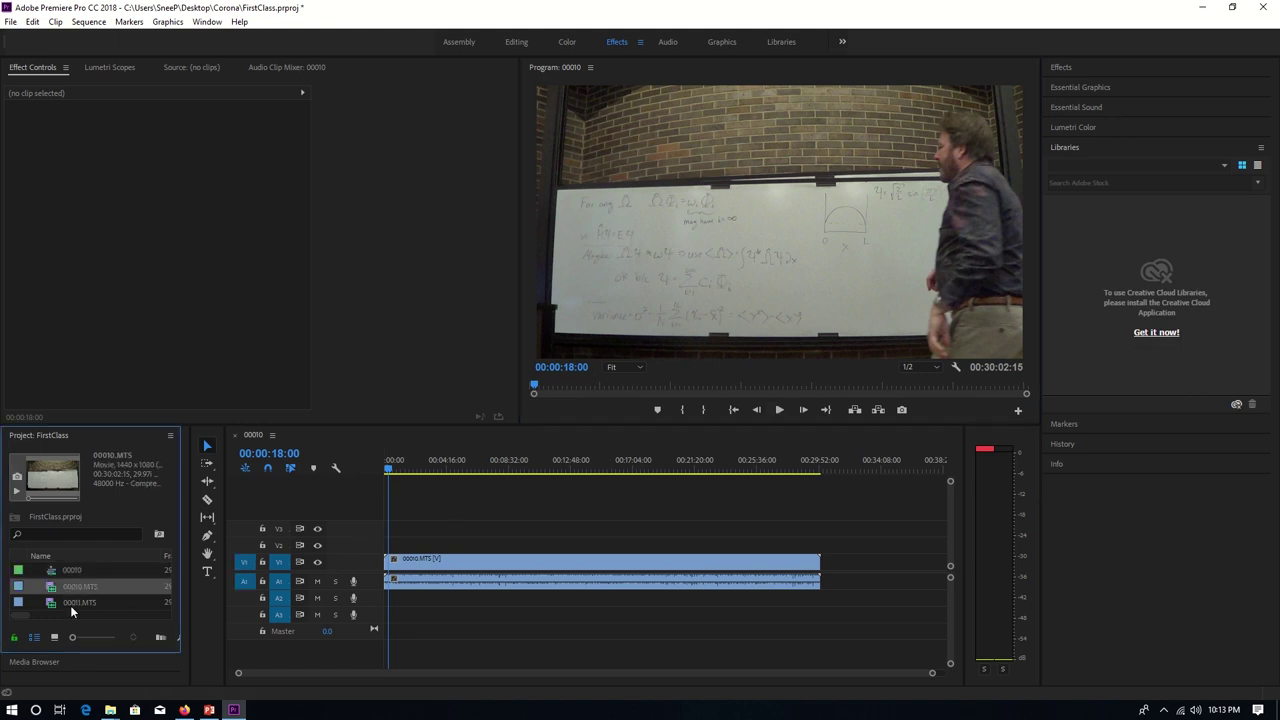
pyautogui.click(72, 603)
pyautogui.moveTo(357, 615); pyautogui.dragTo(496, 616)
pyautogui.moveTo(768, 619); pyautogui.dragTo(835, 588)
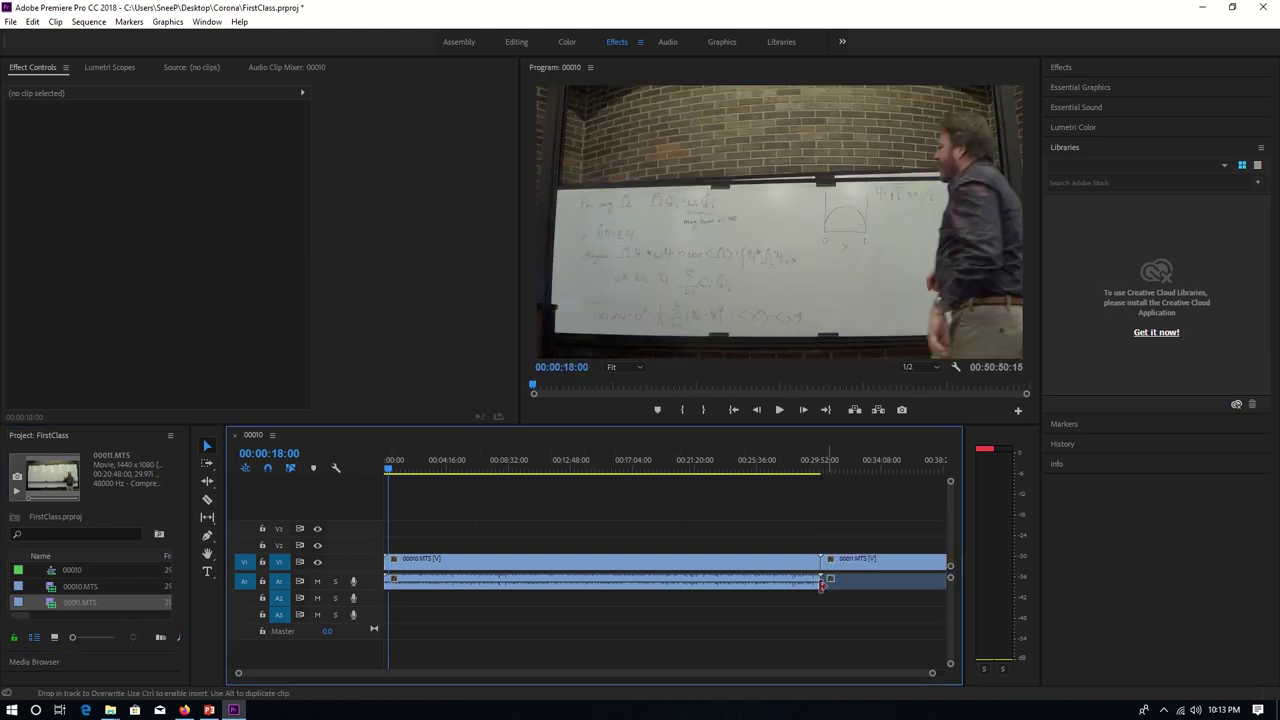
# Scrub into the second clip, view the end of the sequence, and return the playhead to the start
pyautogui.moveTo(389, 472); pyautogui.dragTo(887, 510)
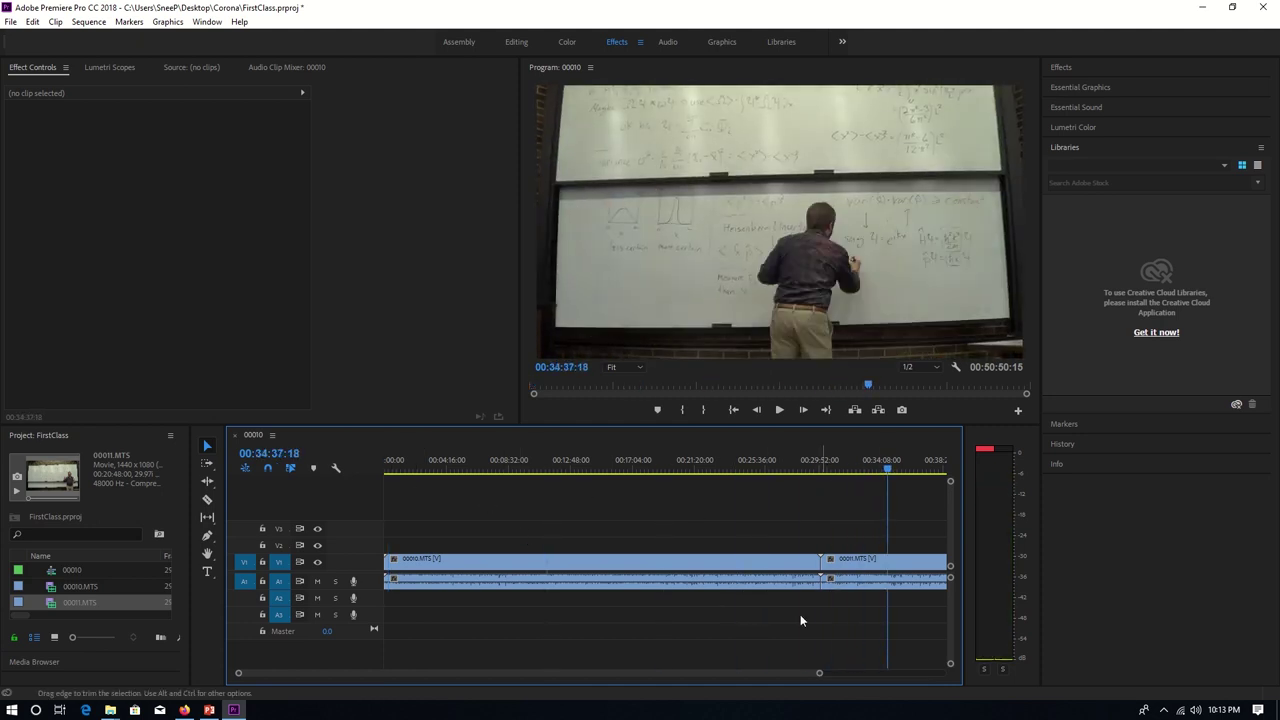
pyautogui.click(823, 672)
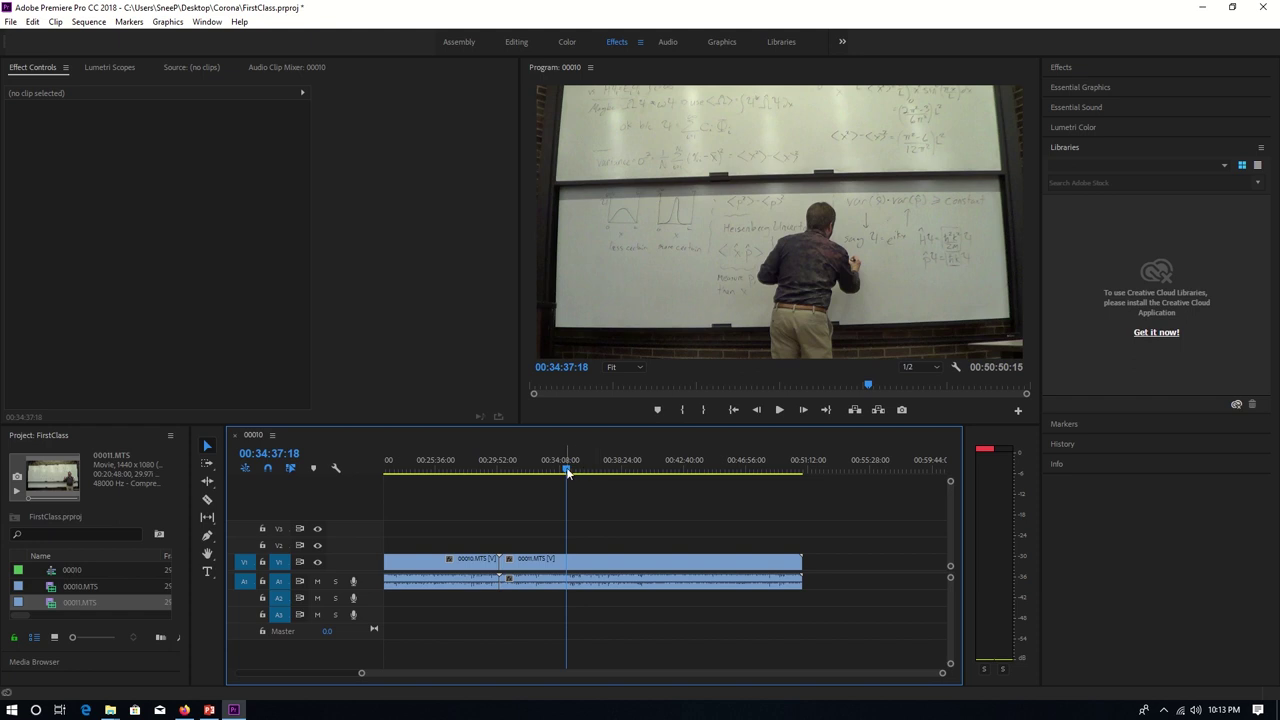
pyautogui.moveTo(567, 473); pyautogui.dragTo(136, 531)
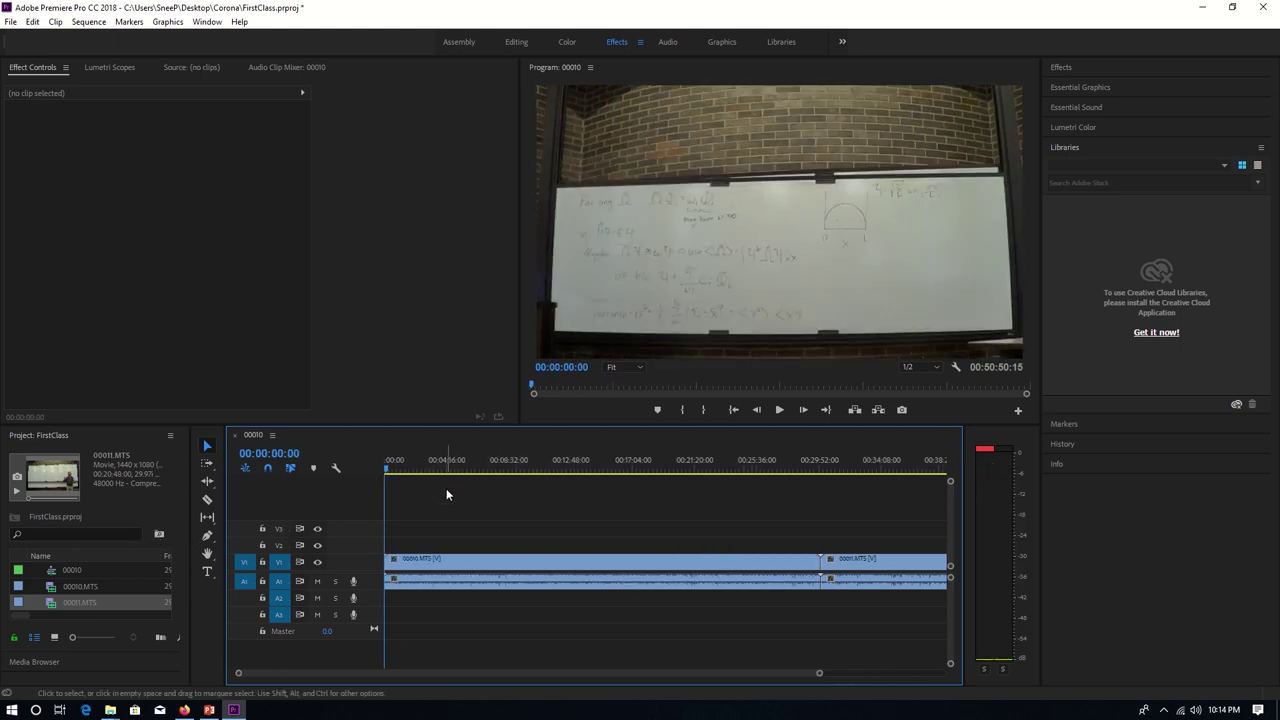
# Open the media export settings for the sequence and choose the YouTube 1080p HD preset
pyautogui.click(11, 21)
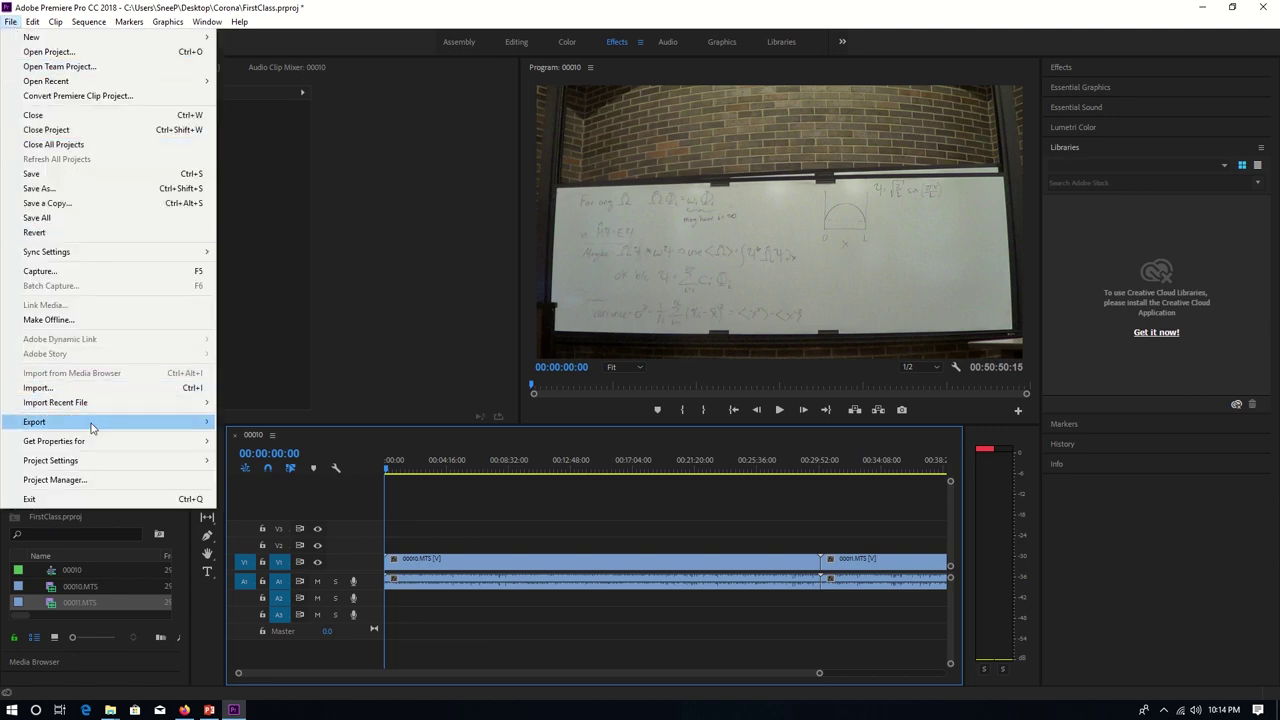
pyautogui.moveTo(95, 424)
pyautogui.click(249, 424)
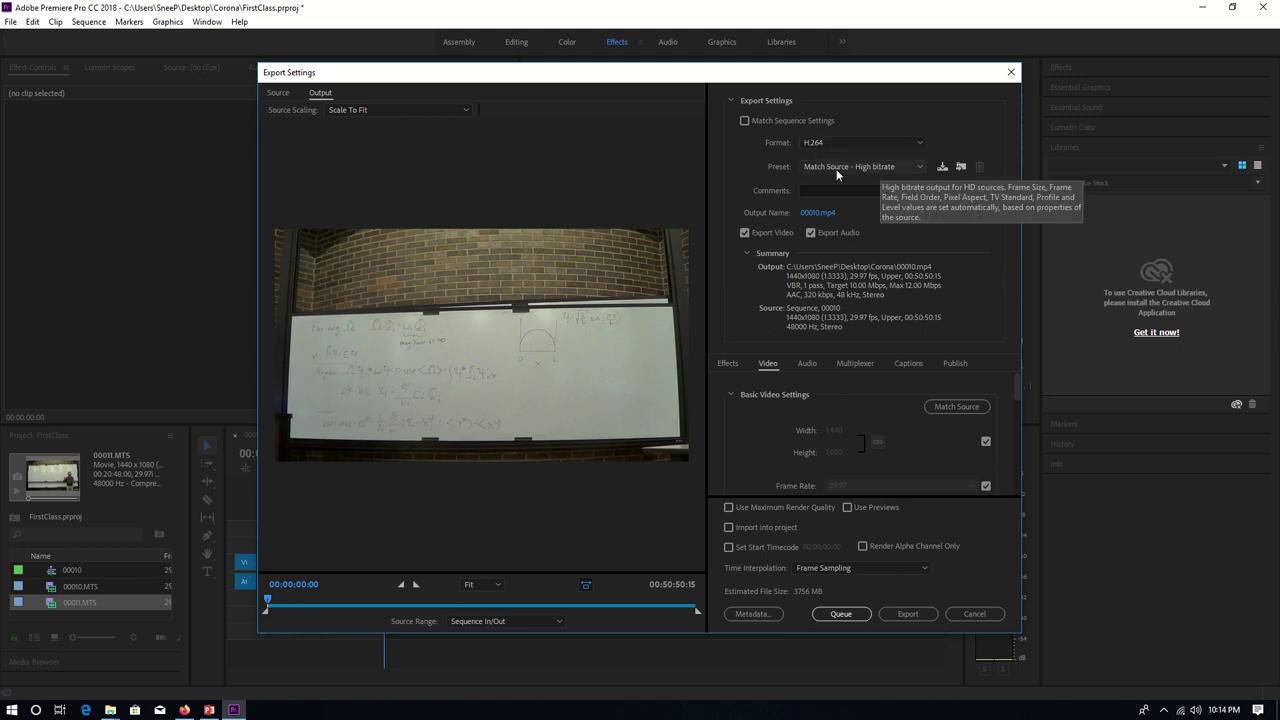
pyautogui.click(920, 168)
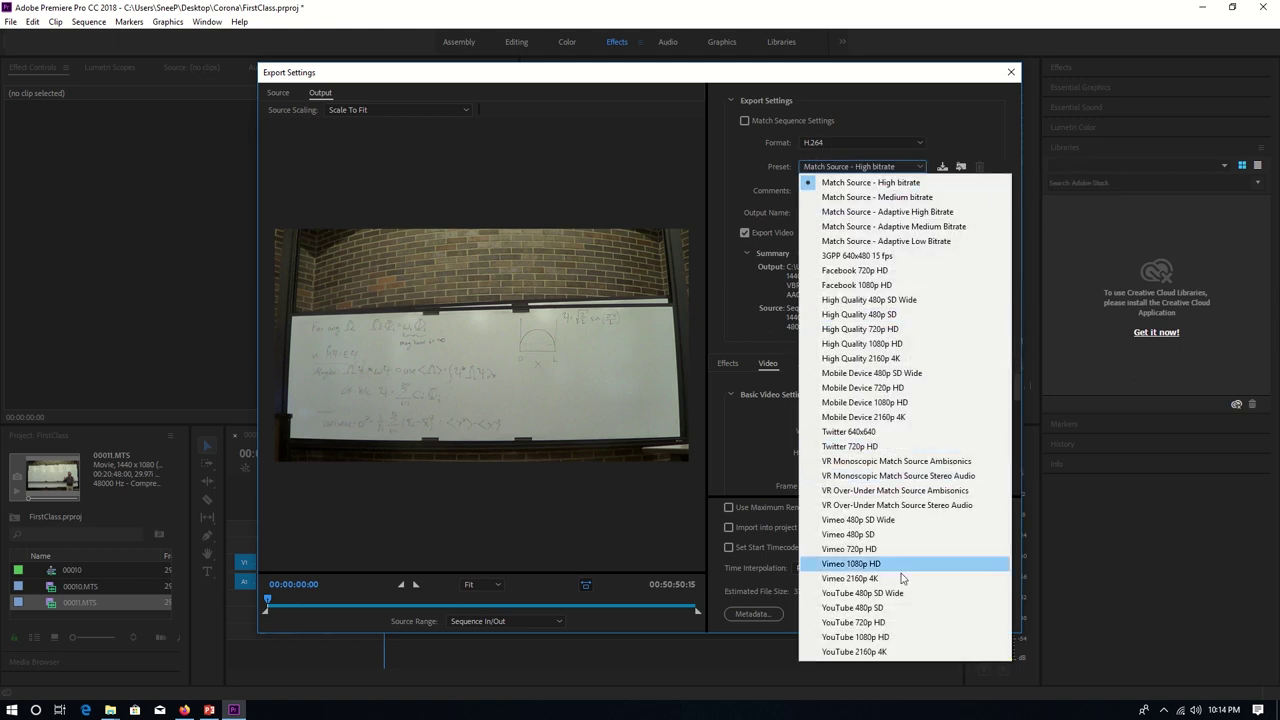
pyautogui.click(898, 641)
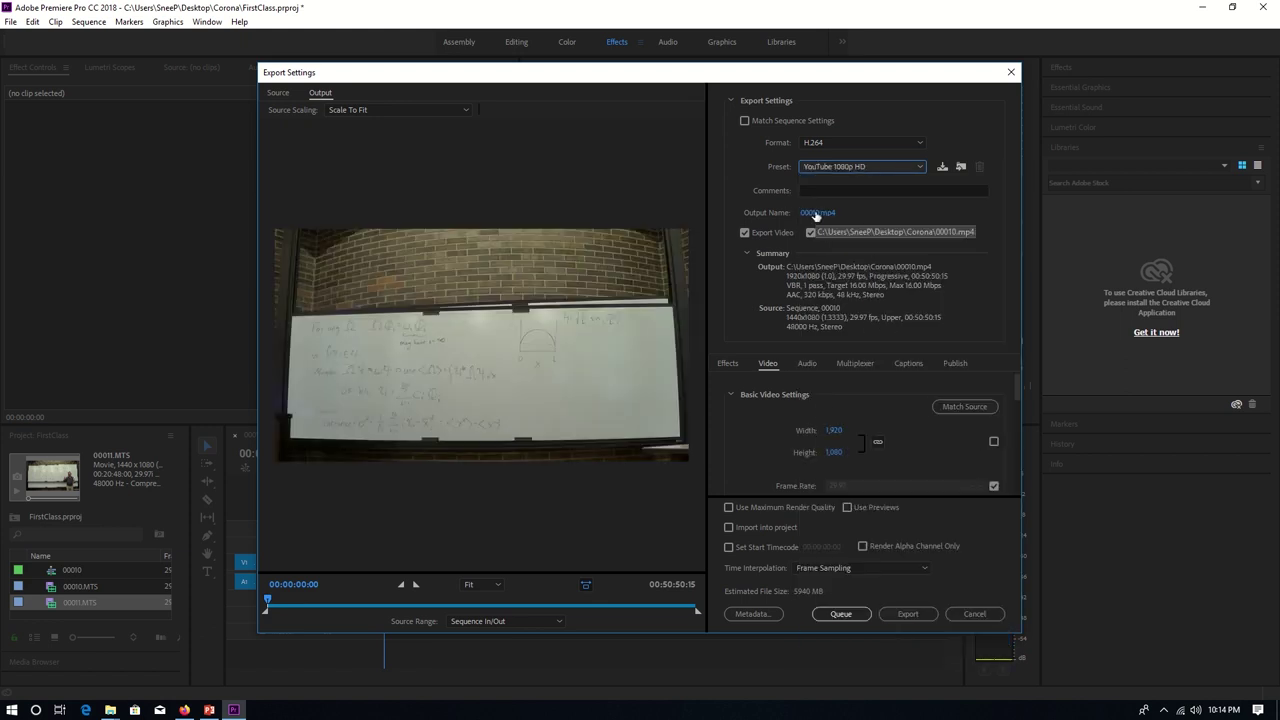
# Set the export's output name to Class30.mp4 in the Corona folder, and cancel the export
pyautogui.click(817, 213)
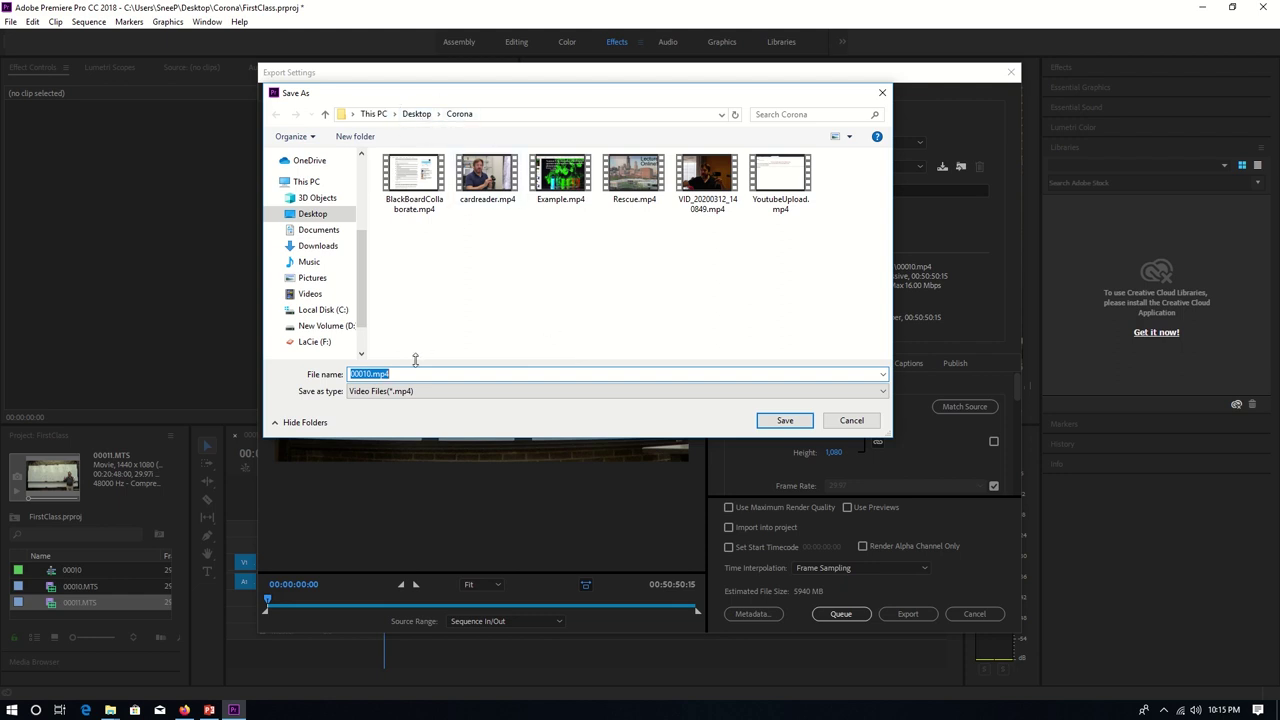
pyautogui.click(365, 374)
pyautogui.doubleClick(366, 374)
pyautogui.write('Class30')
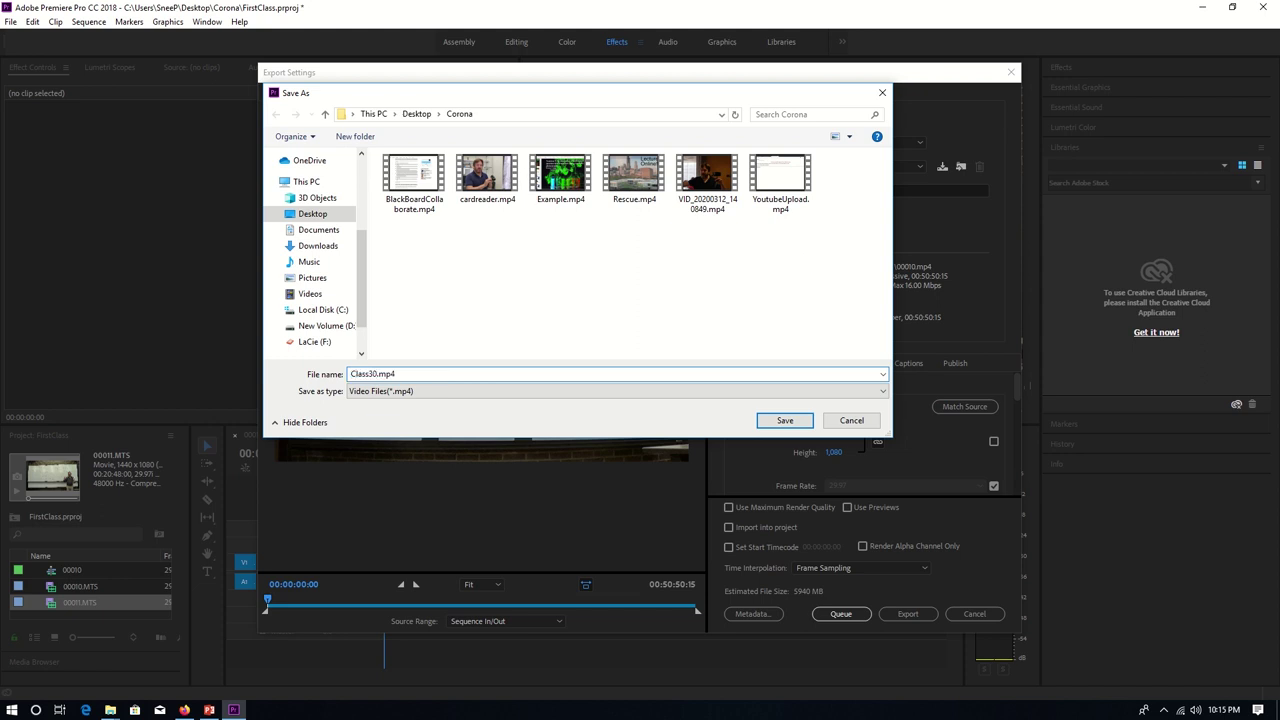
pyautogui.click(800, 421)
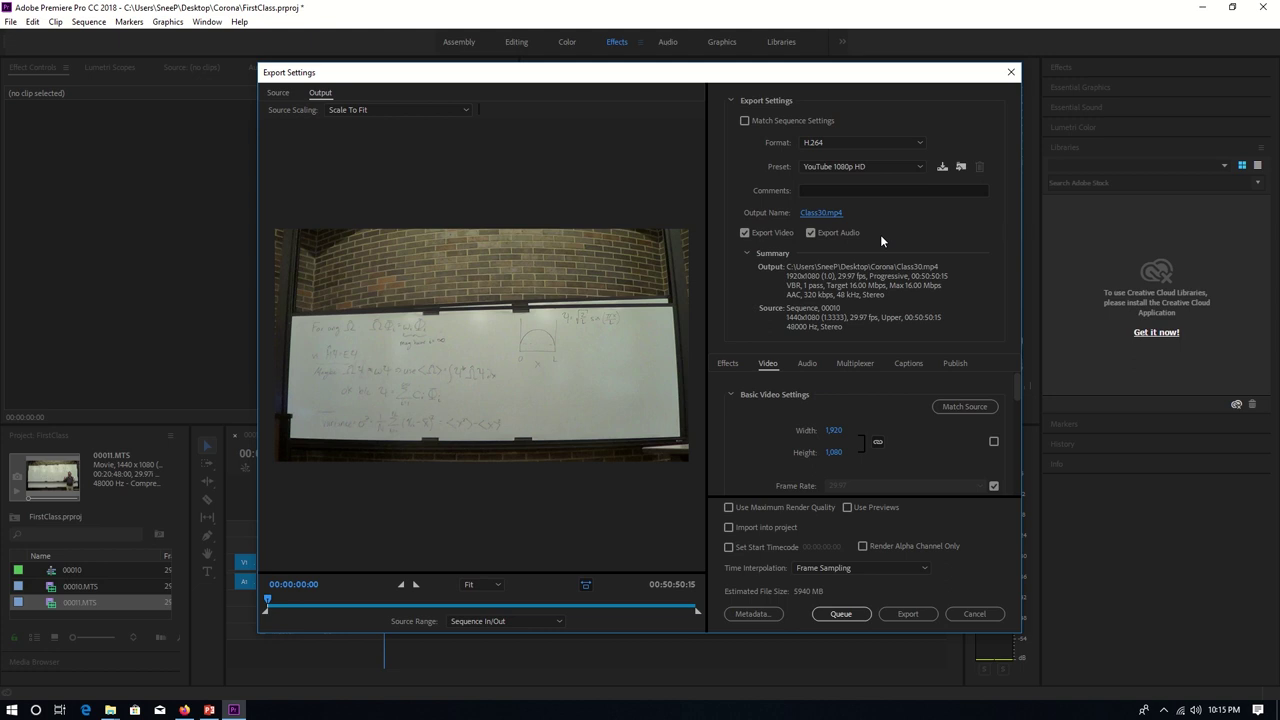
pyautogui.click(972, 614)
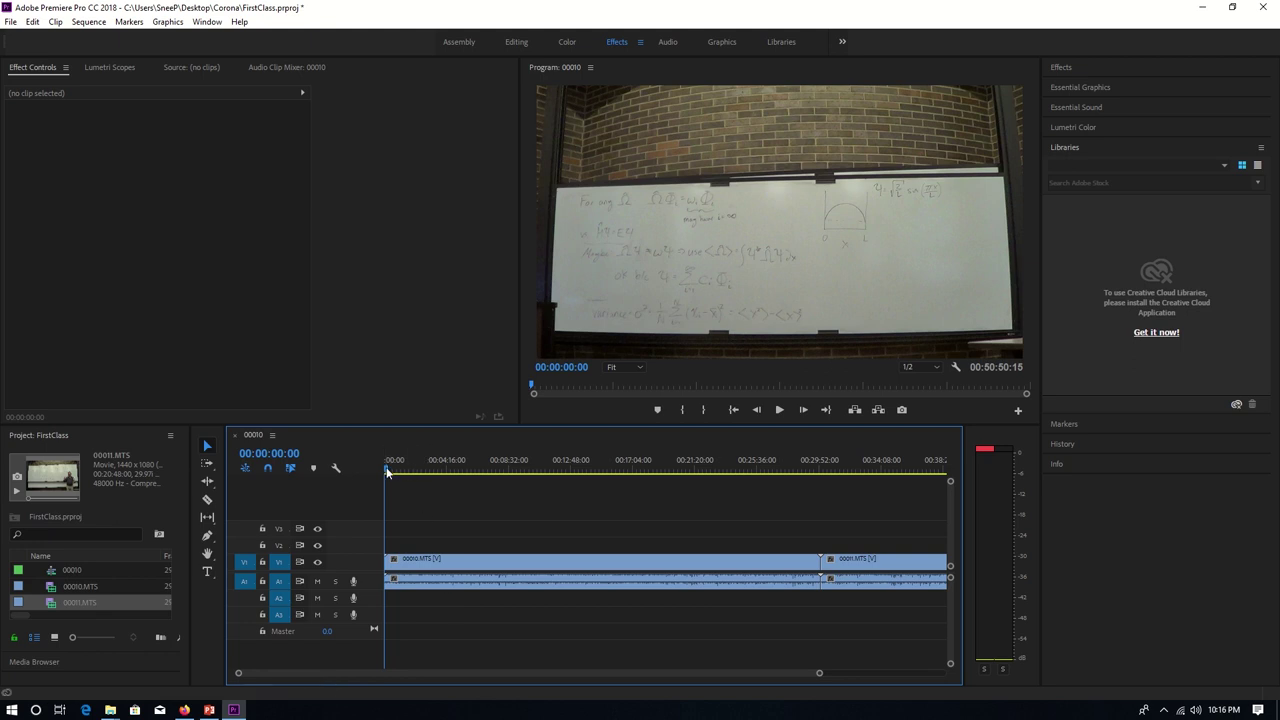
# Review the first clip by playing short passages from 00:11:38:01 and 00:11:57:08, and leave the playhead at 00:12:11:00
pyautogui.moveTo(387, 472); pyautogui.dragTo(555, 476)
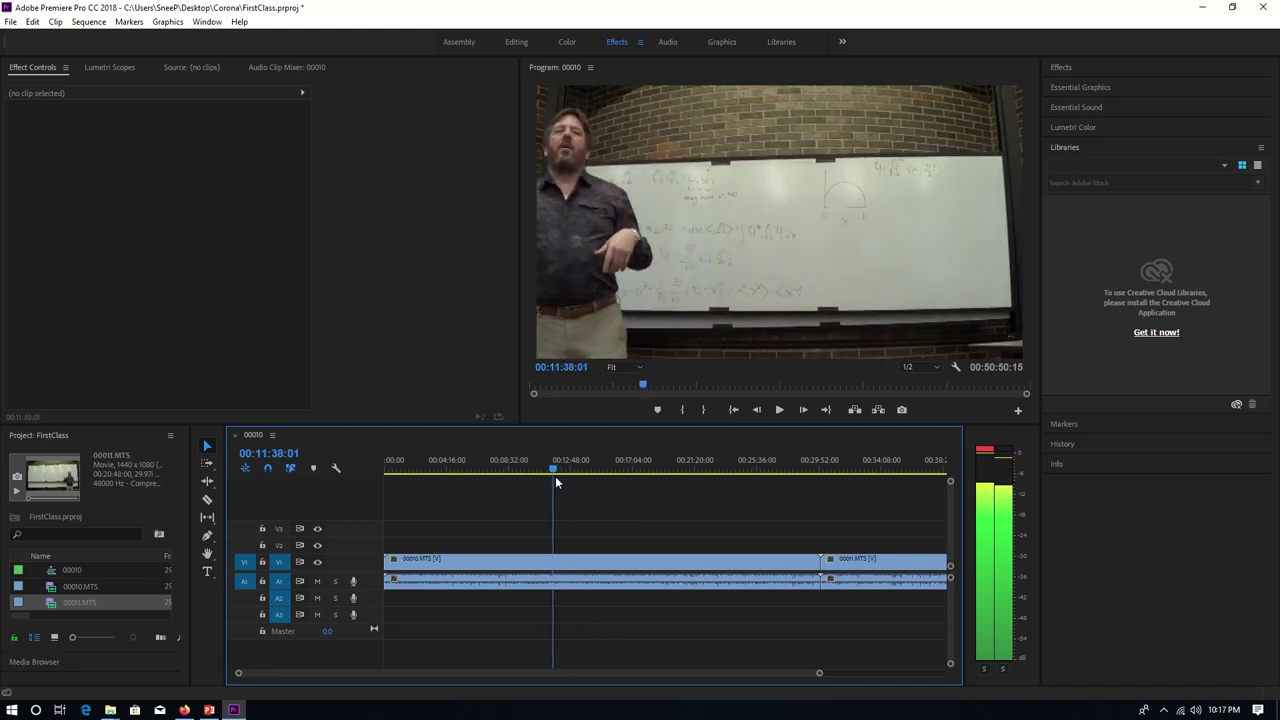
pyautogui.click(783, 411)
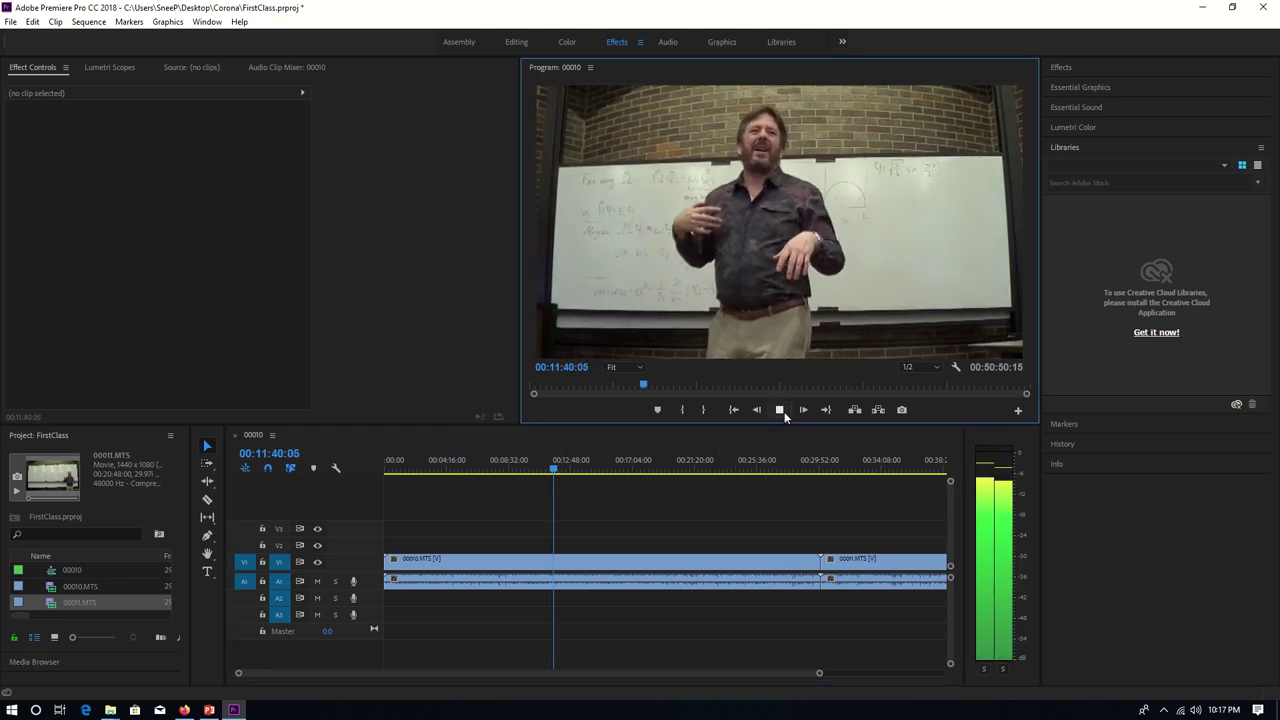
pyautogui.click(784, 411)
pyautogui.moveTo(555, 474); pyautogui.dragTo(558, 474)
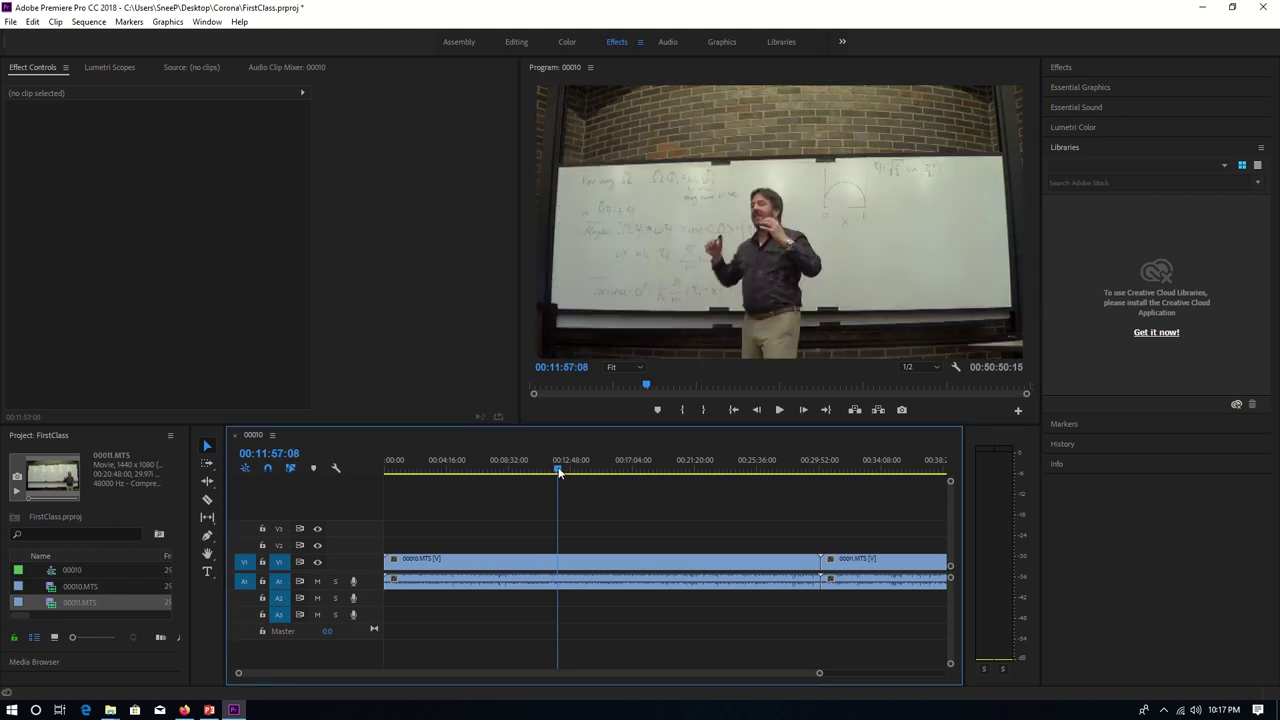
pyautogui.click(779, 410)
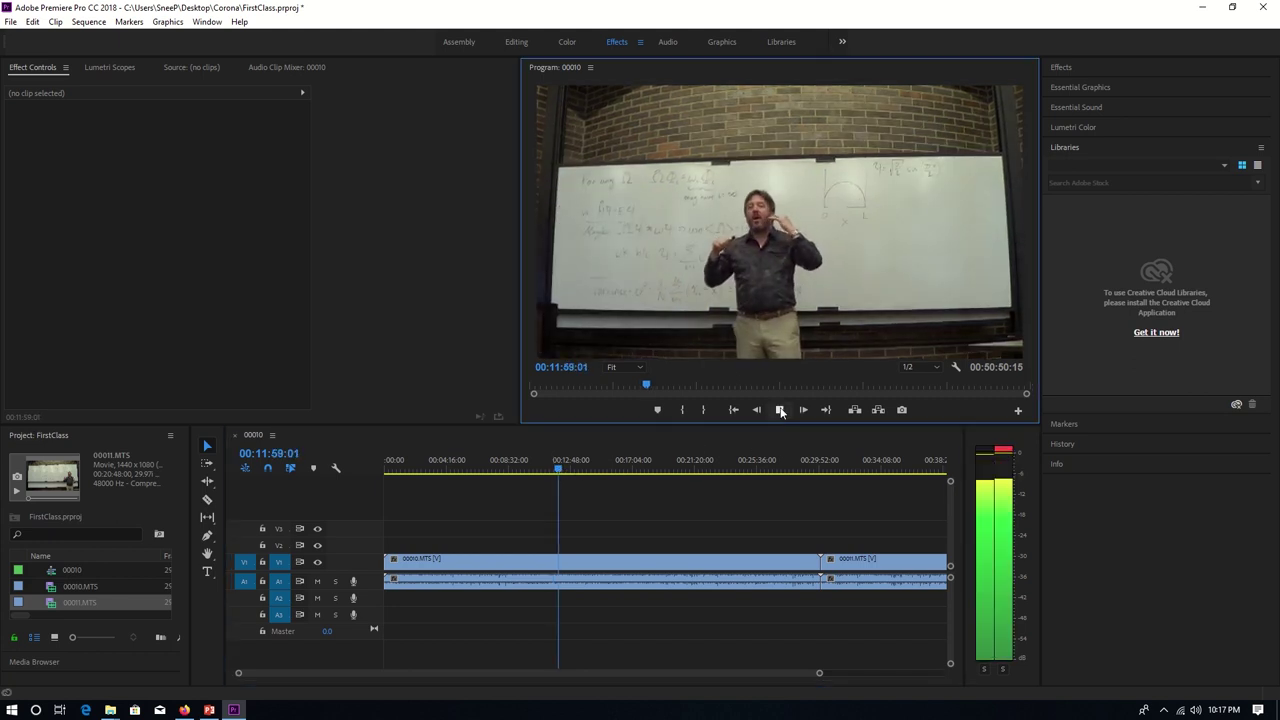
pyautogui.click(780, 411)
pyautogui.moveTo(560, 467); pyautogui.dragTo(563, 466)
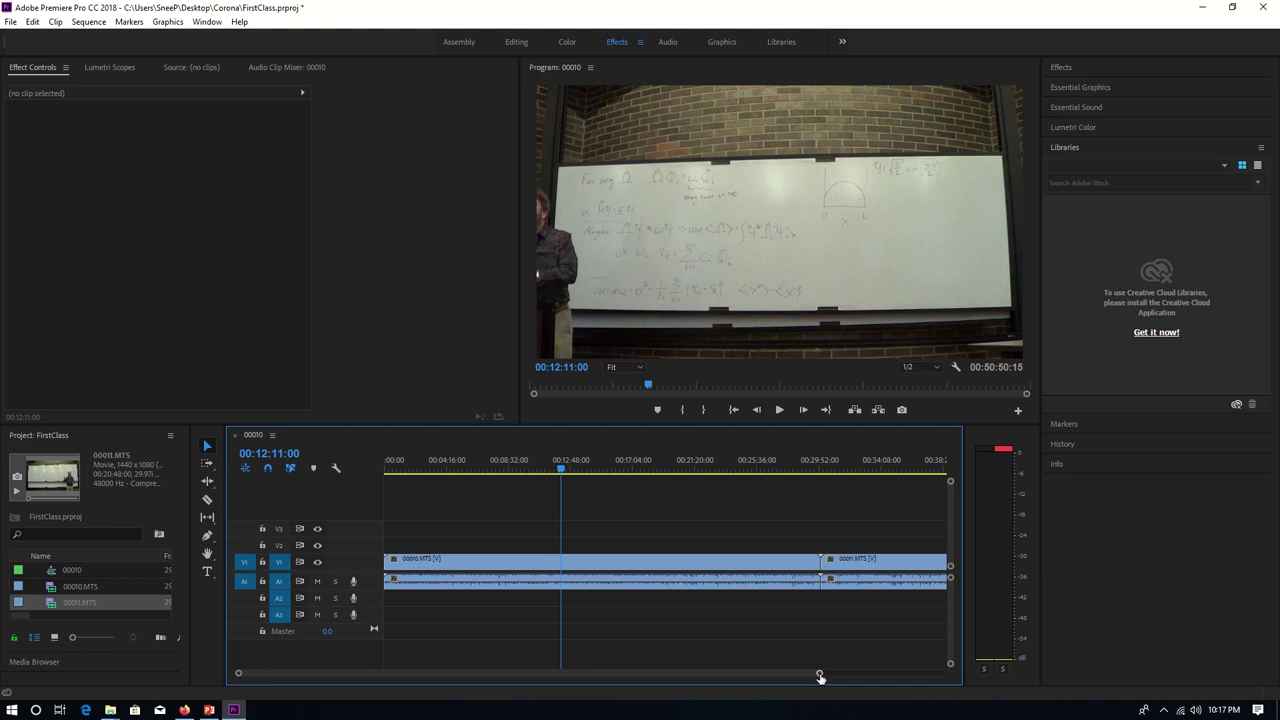
# Split the first clip, video and audio together, at 00:12:14:12 in the sequence
pyautogui.moveTo(820, 677); pyautogui.dragTo(762, 688)
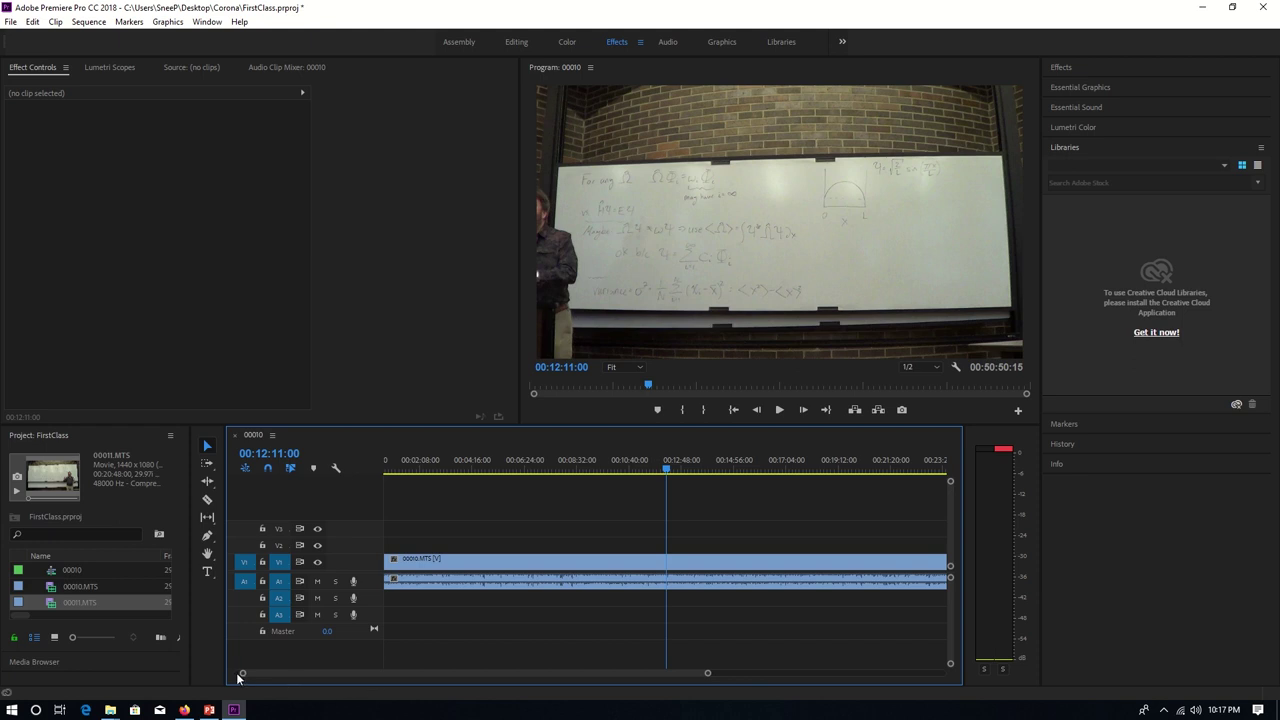
pyautogui.moveTo(240, 676); pyautogui.dragTo(395, 691)
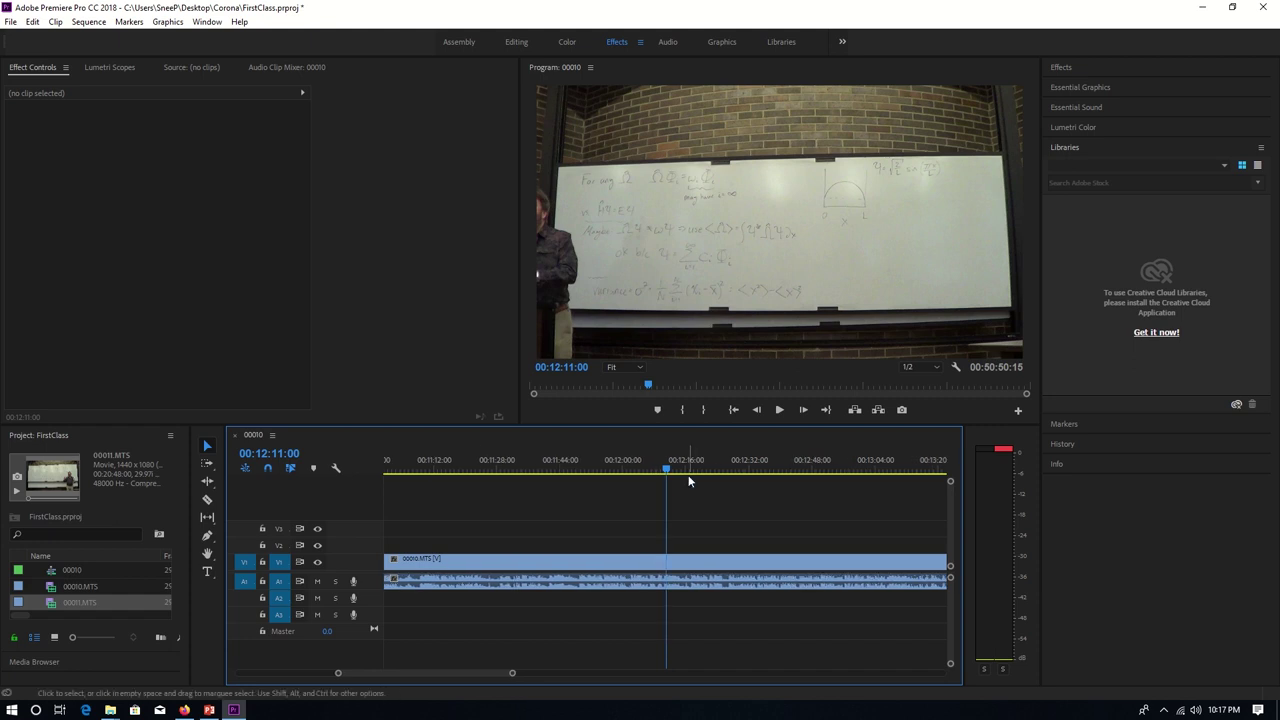
pyautogui.moveTo(667, 466); pyautogui.dragTo(680, 472)
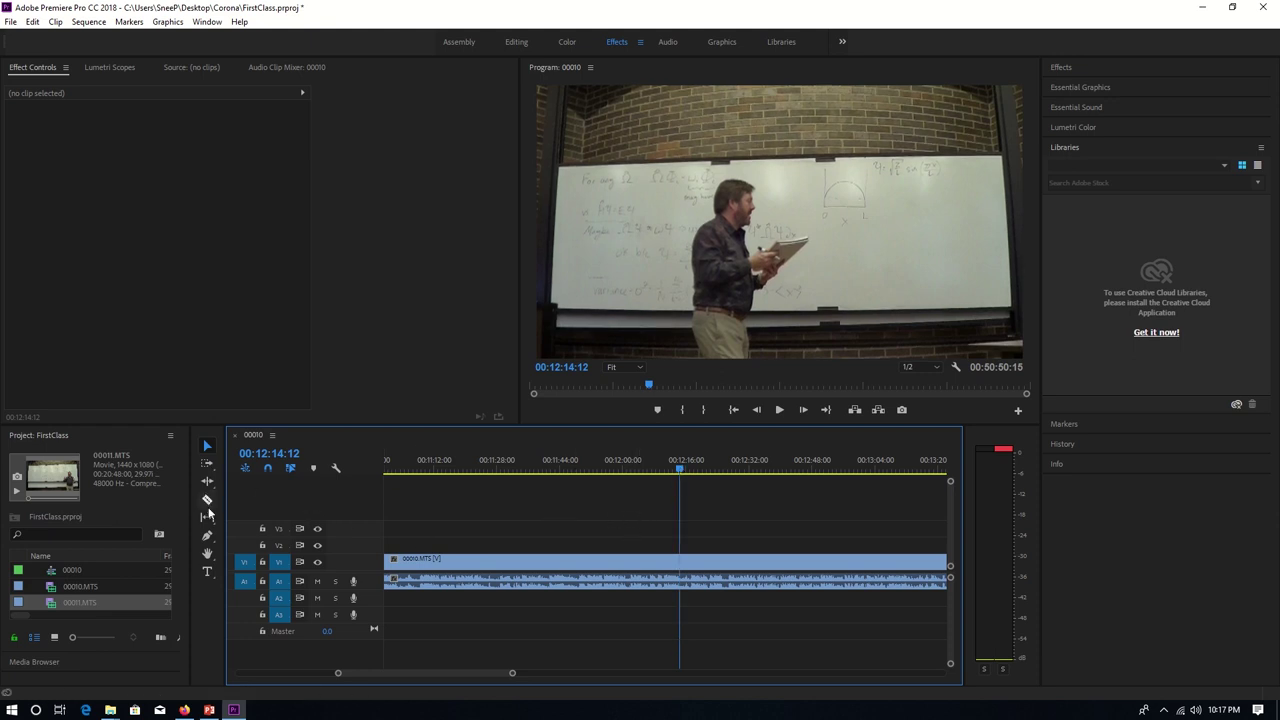
pyautogui.click(208, 502)
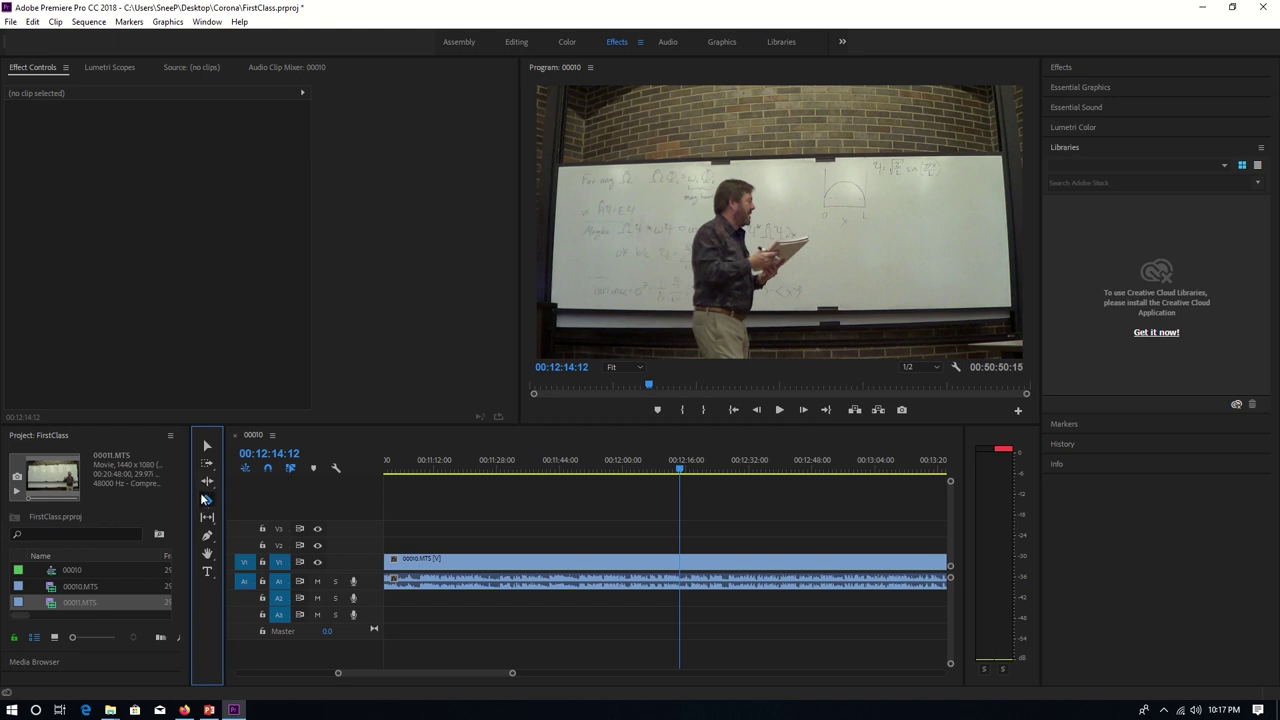
pyautogui.click(684, 567)
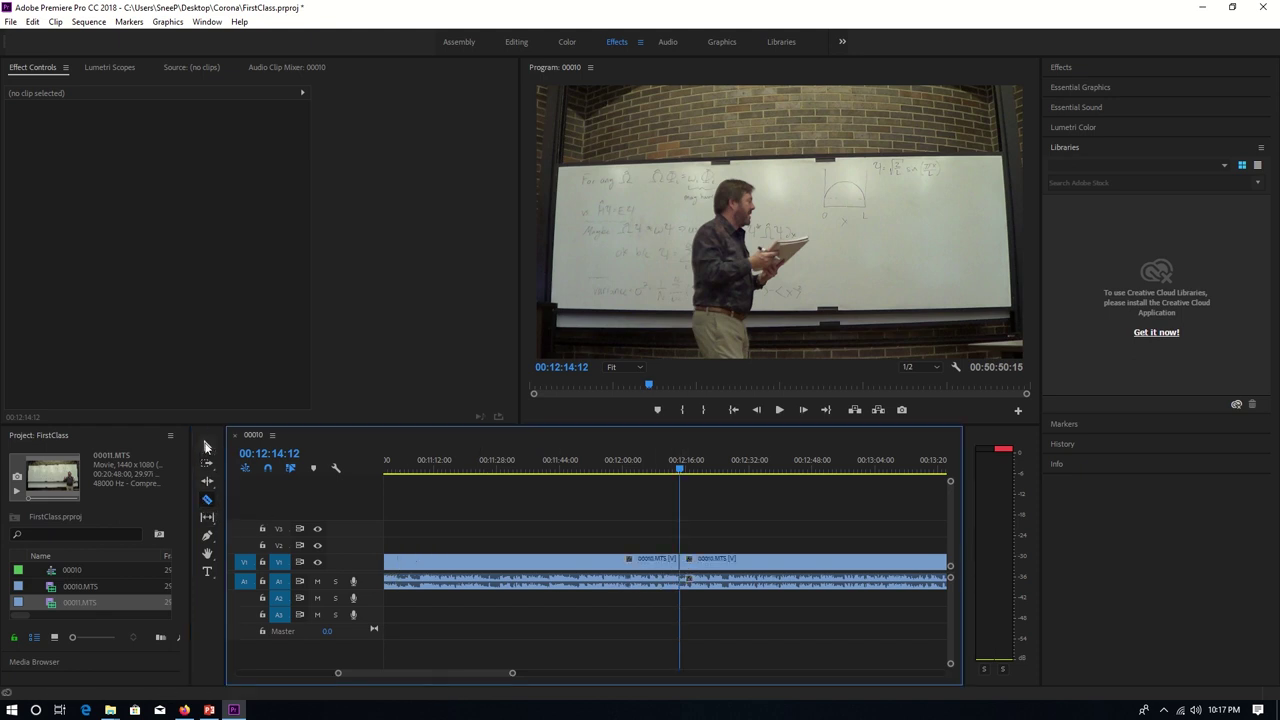
# Delete the portion of the first clip that lies before the cut
pyautogui.click(207, 447)
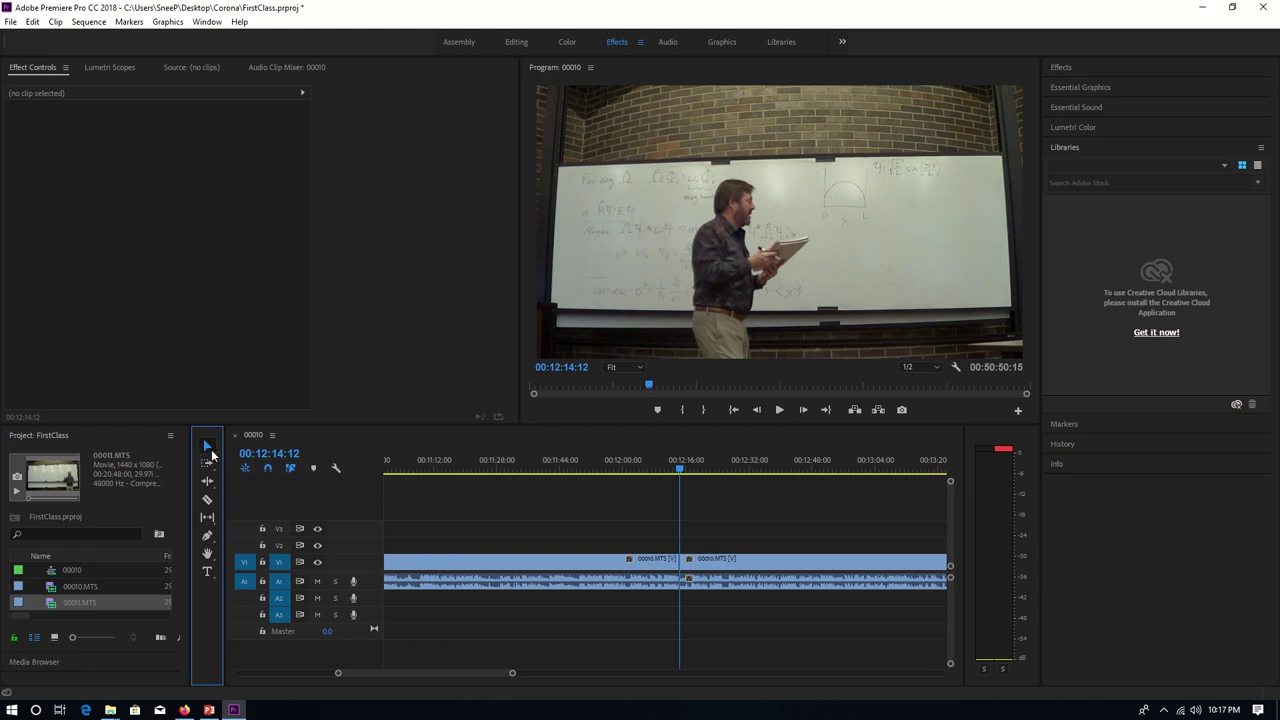
pyautogui.click(584, 558)
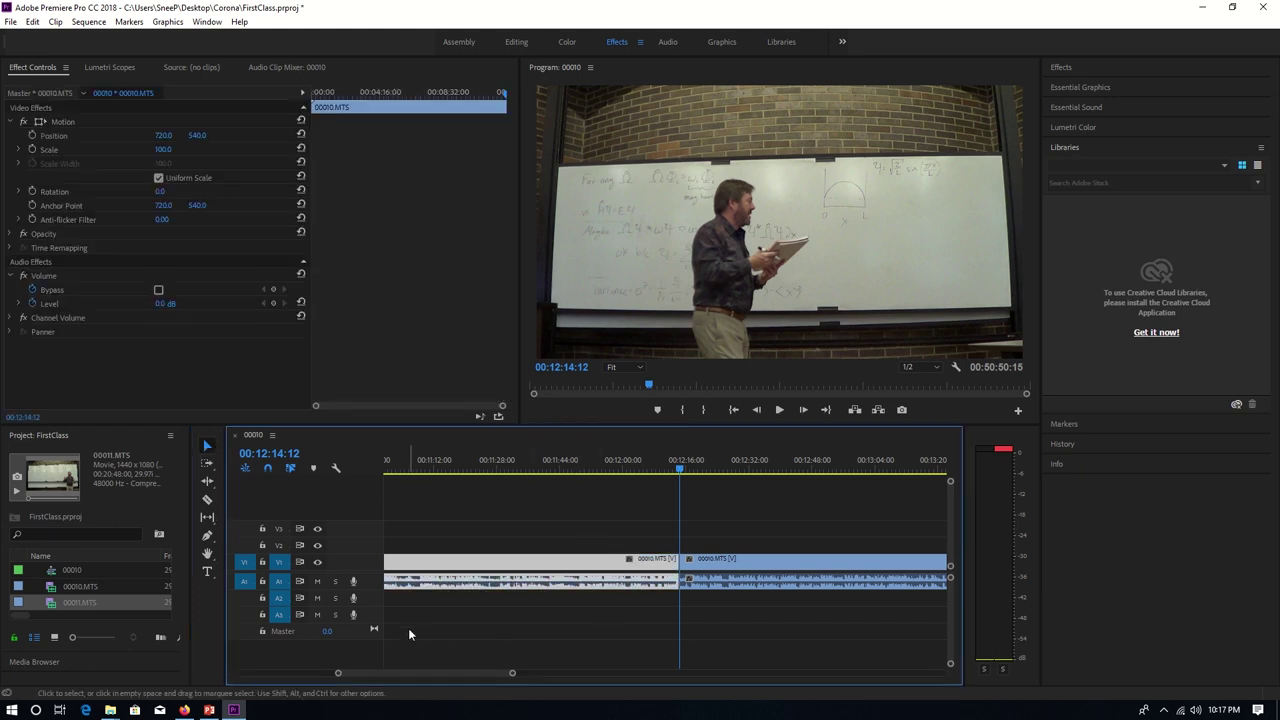
pyautogui.press('Delete')
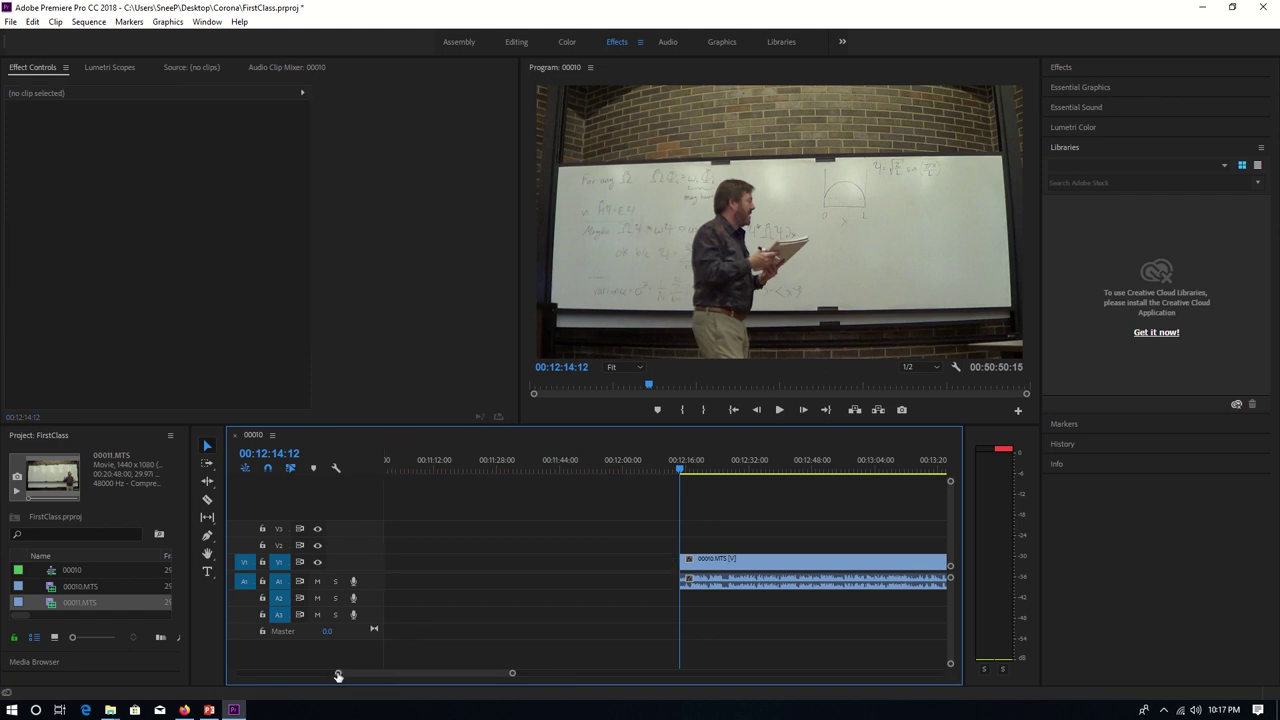
# Move the remaining part of the first clip to the sequence start and place 00011.MTS directly against its end
pyautogui.moveTo(338, 676); pyautogui.dragTo(238, 676)
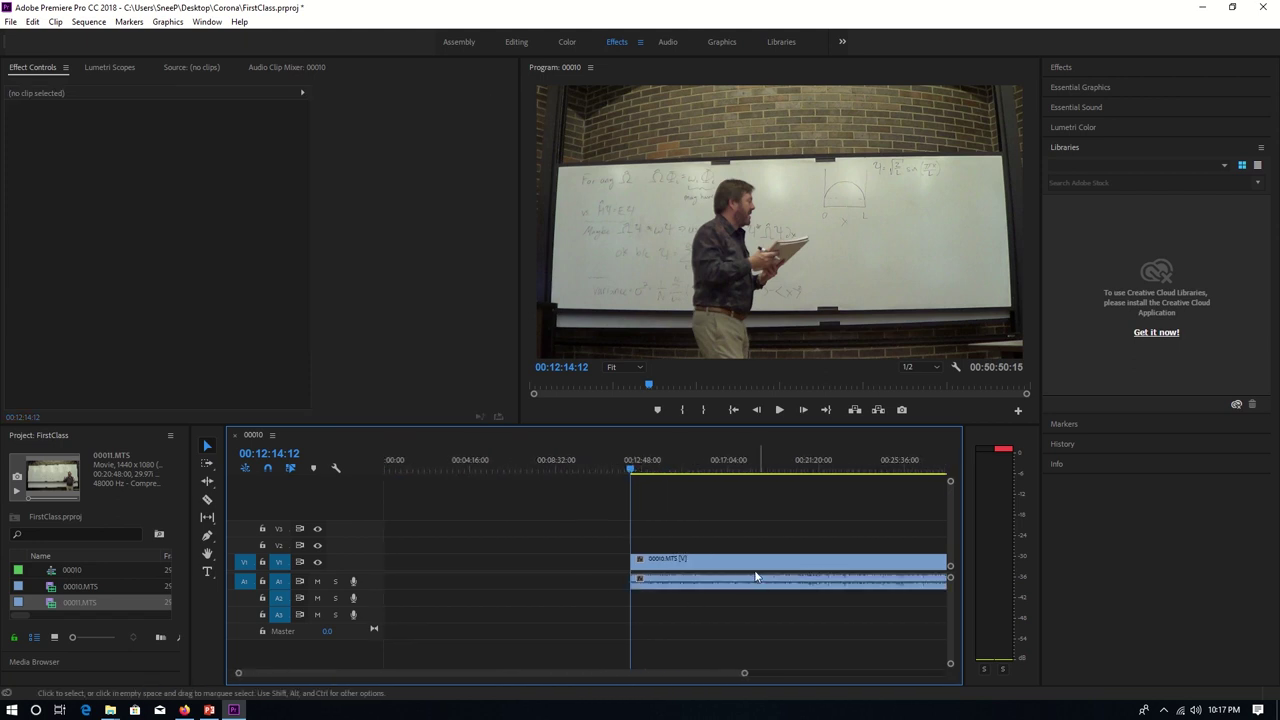
pyautogui.moveTo(755, 577); pyautogui.dragTo(509, 569)
pyautogui.moveTo(744, 673); pyautogui.dragTo(838, 673)
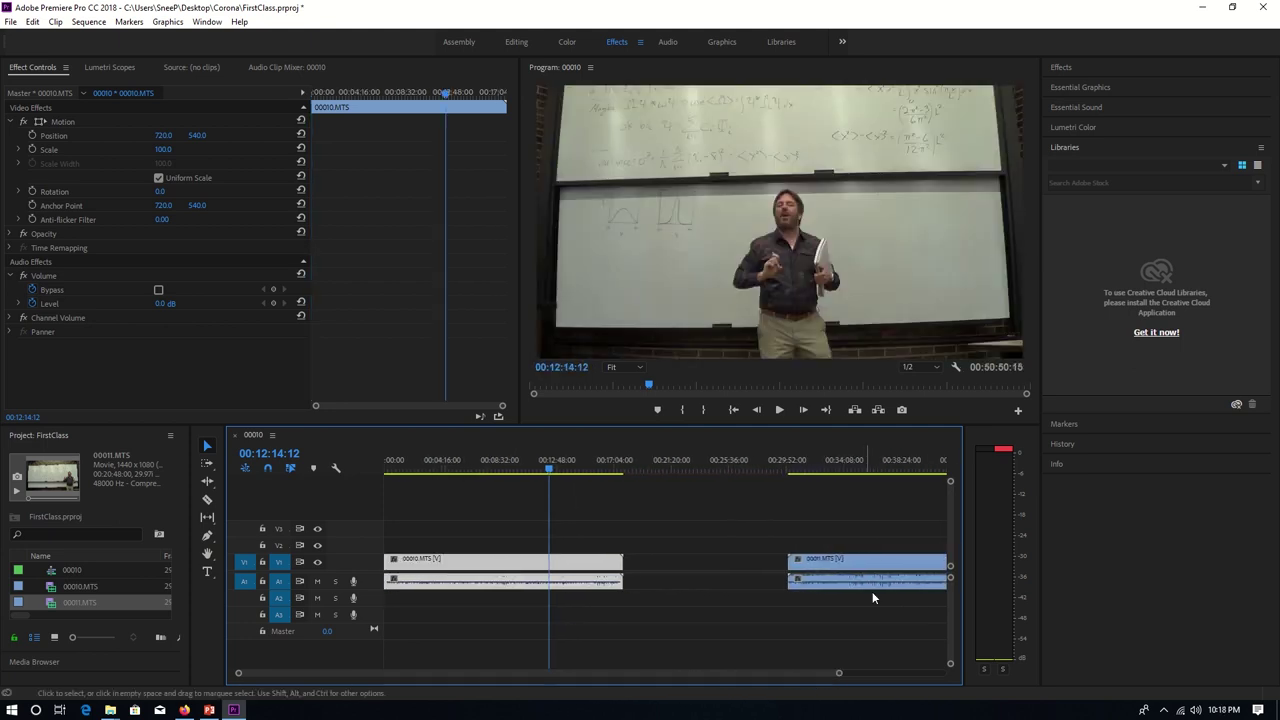
pyautogui.moveTo(875, 566); pyautogui.dragTo(720, 574)
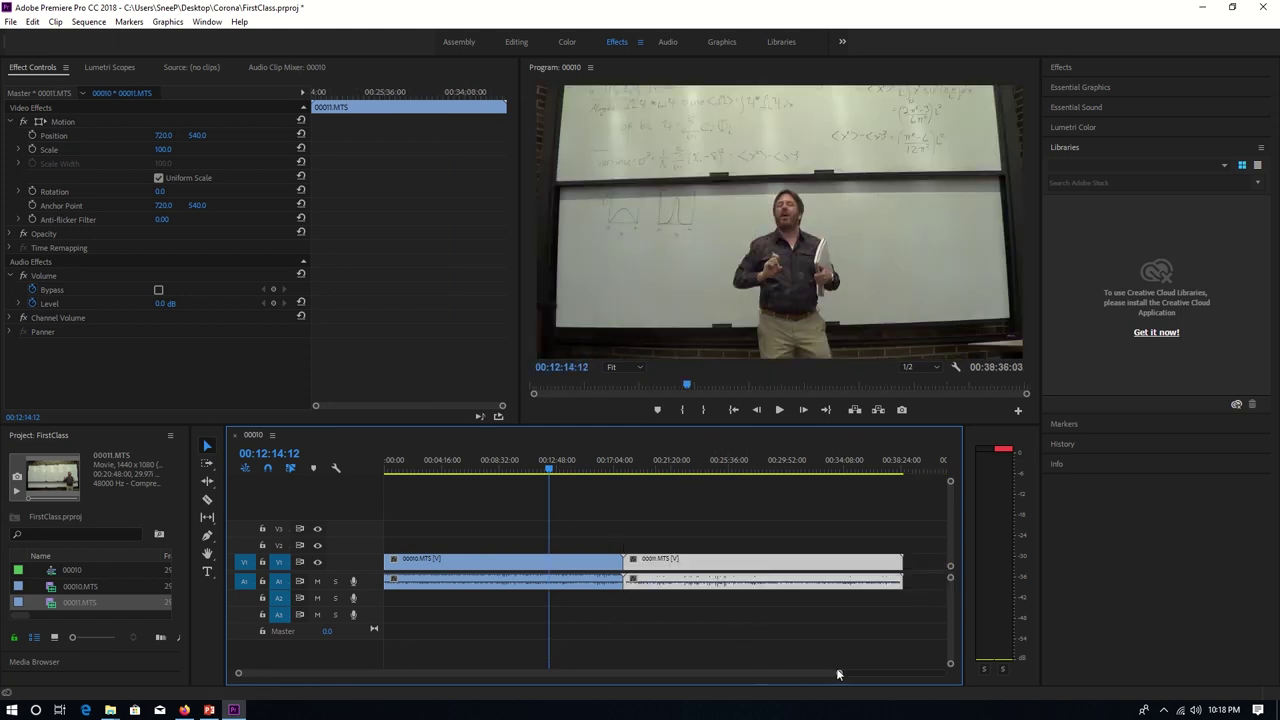
# Play a short passage across the join between the two clips, and move the playhead back to 00:17:11:26
pyautogui.moveTo(555, 468); pyautogui.dragTo(620, 468)
pyautogui.moveTo(837, 673); pyautogui.dragTo(620, 644)
pyautogui.click(778, 410)
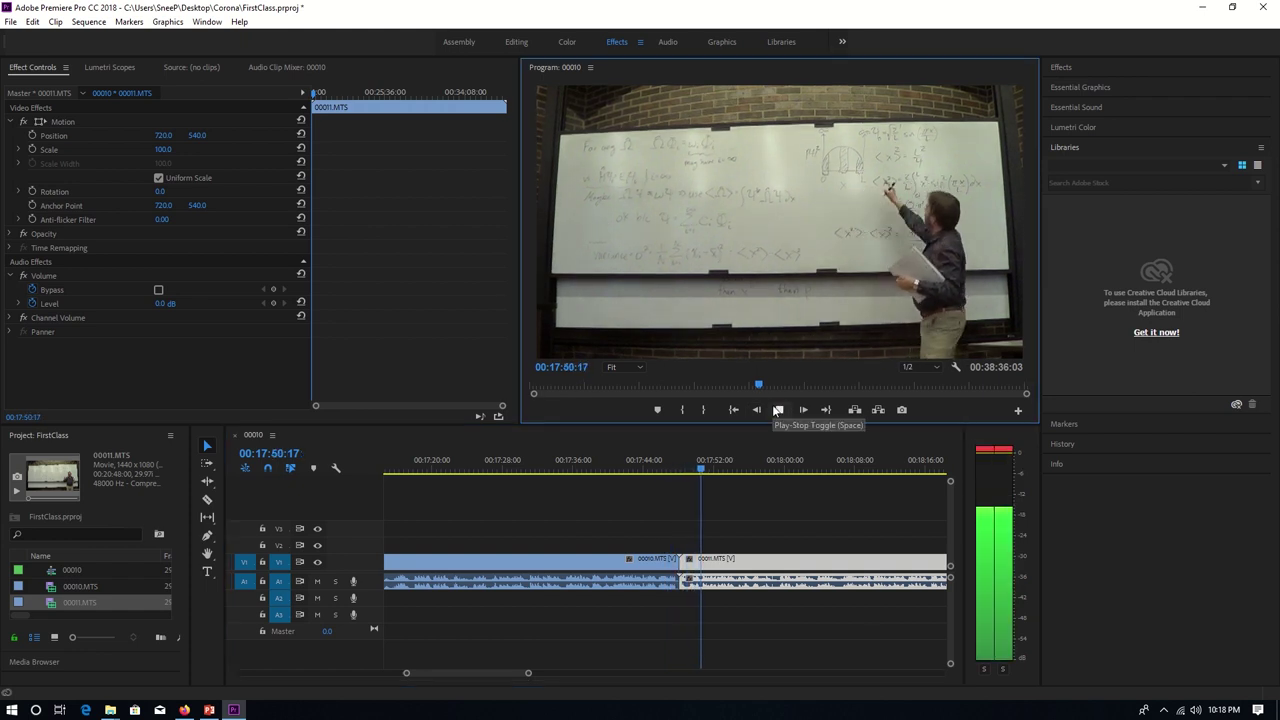
pyautogui.click(779, 410)
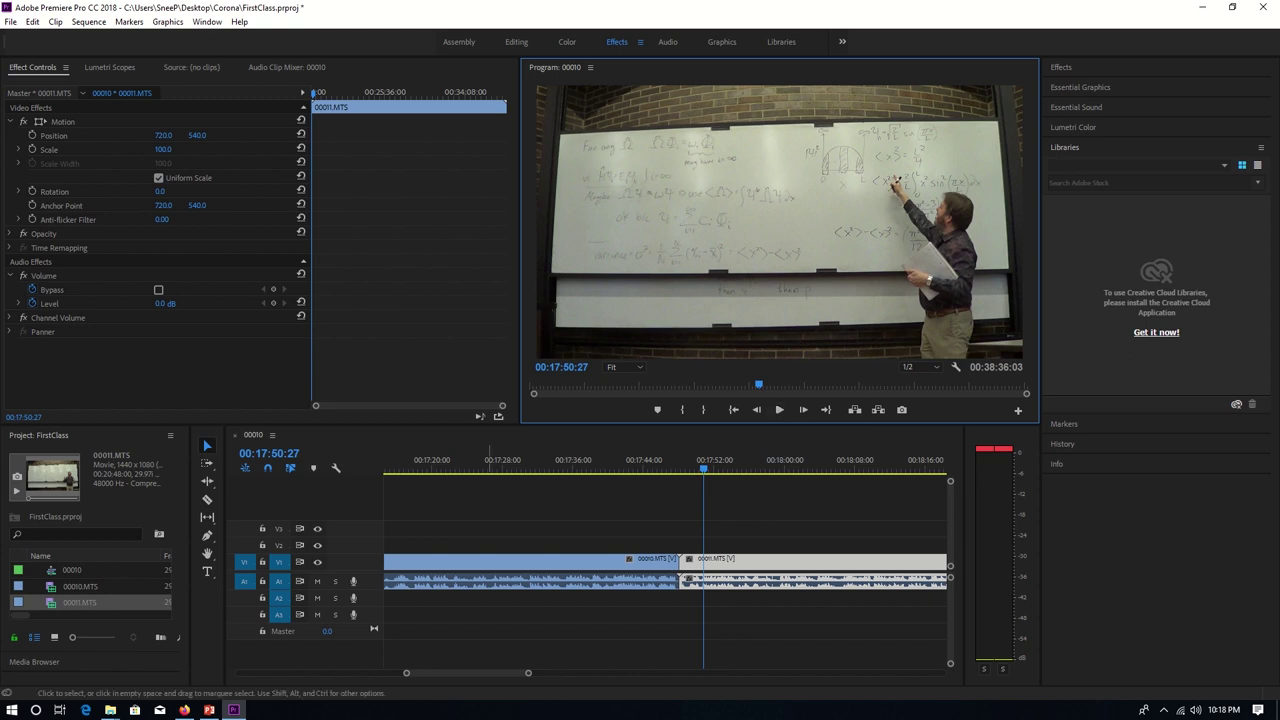
pyautogui.moveTo(706, 471); pyautogui.dragTo(360, 540)
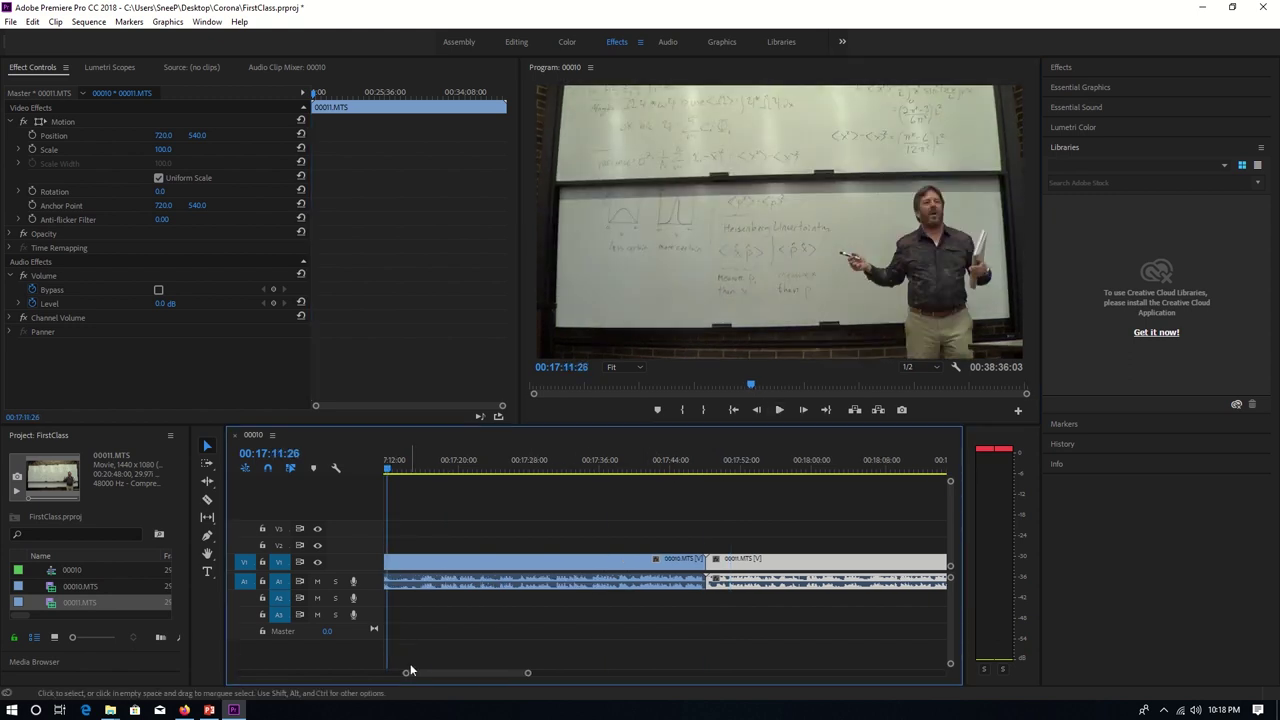
# Locate the end of the lecture in the second clip and split that clip at 00:38:13:27
pyautogui.moveTo(406, 672); pyautogui.dragTo(200, 680)
pyautogui.moveTo(640, 471); pyautogui.dragTo(871, 474)
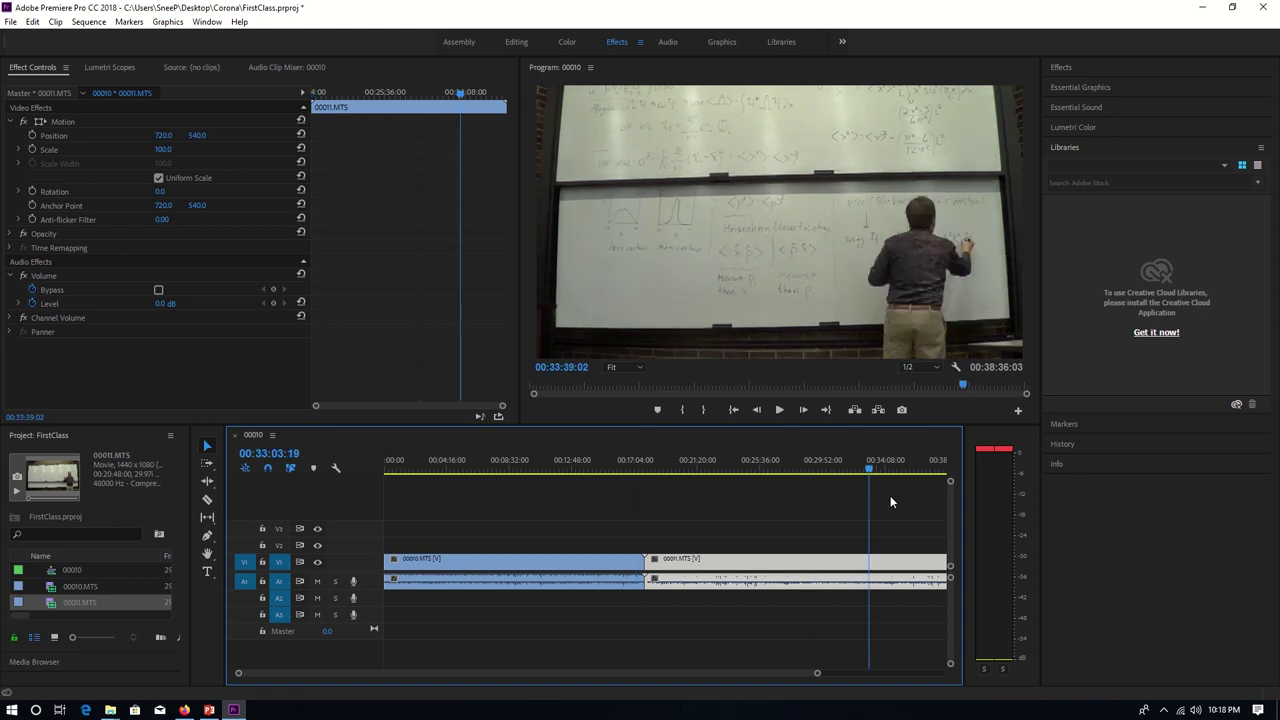
pyautogui.moveTo(817, 673); pyautogui.dragTo(849, 675)
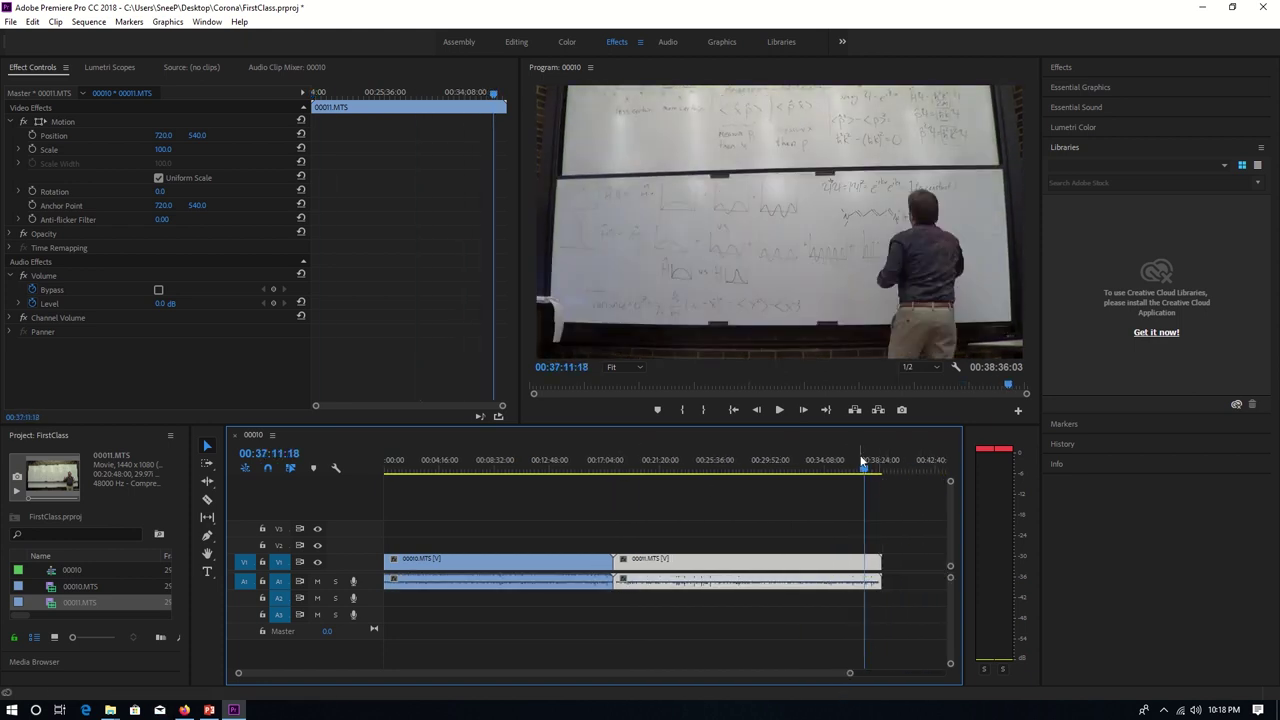
pyautogui.moveTo(866, 474); pyautogui.dragTo(878, 473)
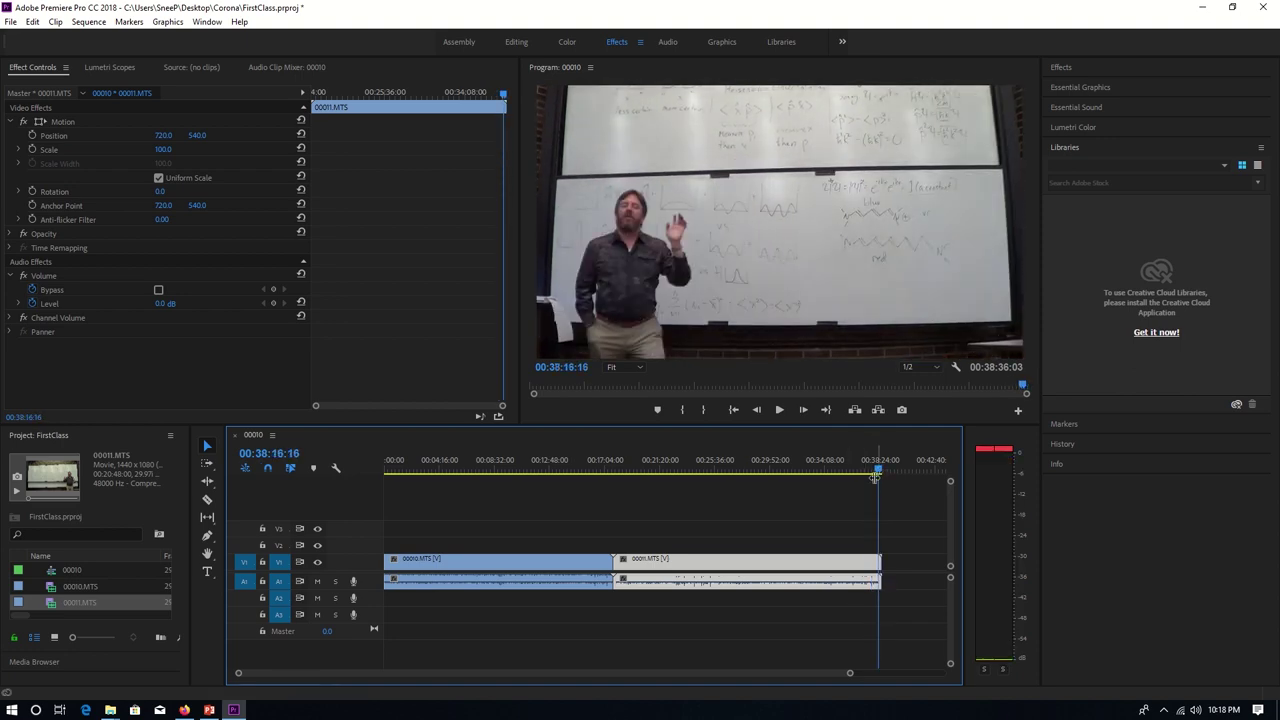
pyautogui.moveTo(237, 676); pyautogui.dragTo(443, 693)
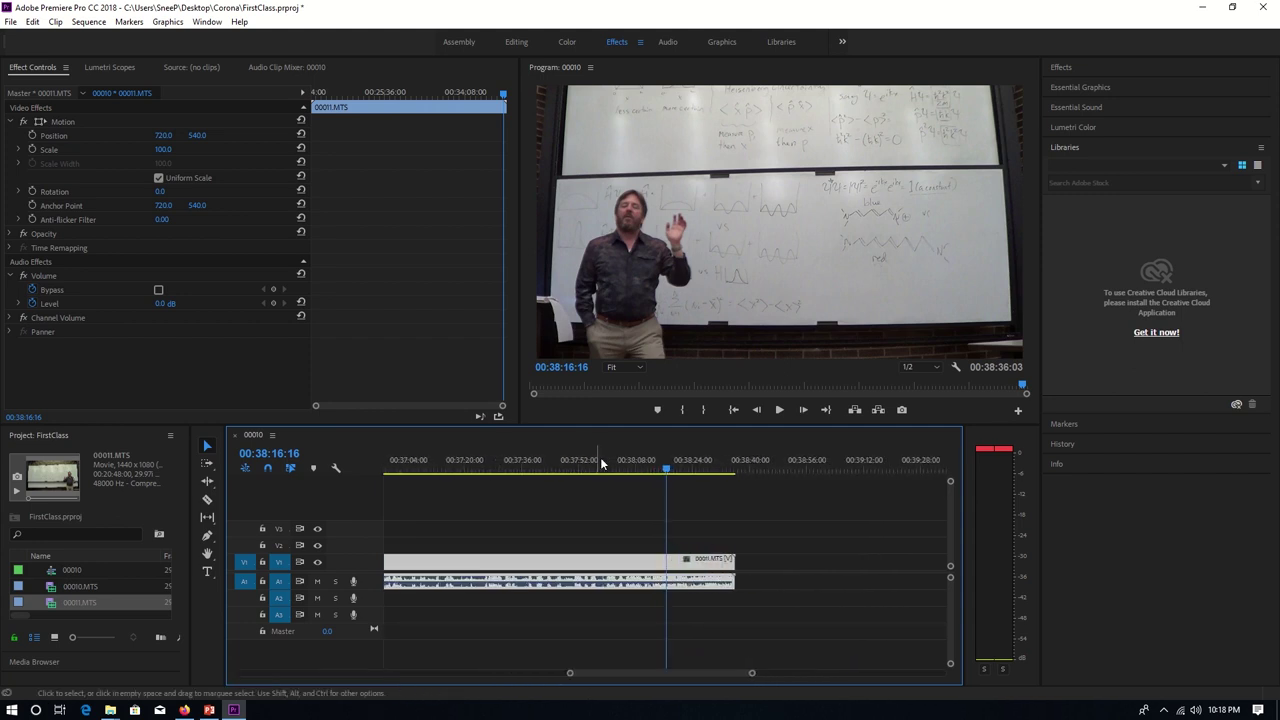
pyautogui.moveTo(666, 470)
pyautogui.mouseDown()
pyautogui.moveTo(638, 472)
pyautogui.moveTo(651, 472)
pyautogui.mouseUp()
pyautogui.press('space')
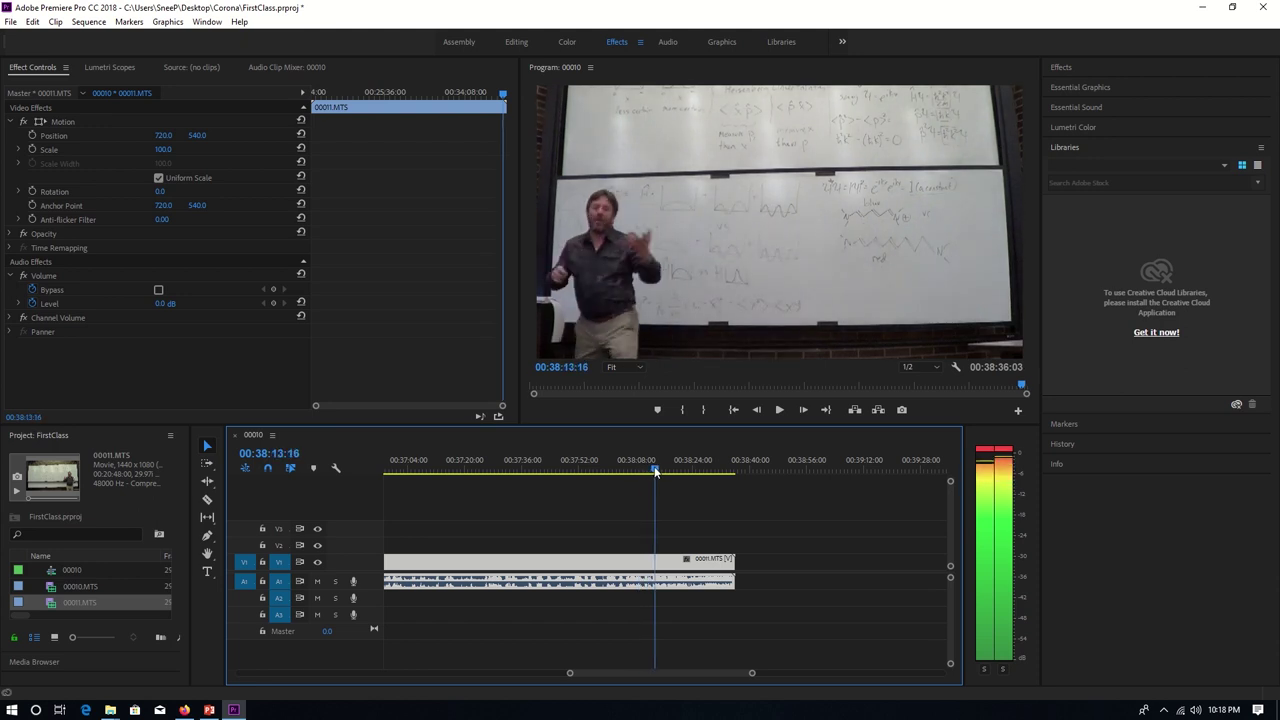
pyautogui.click(206, 501)
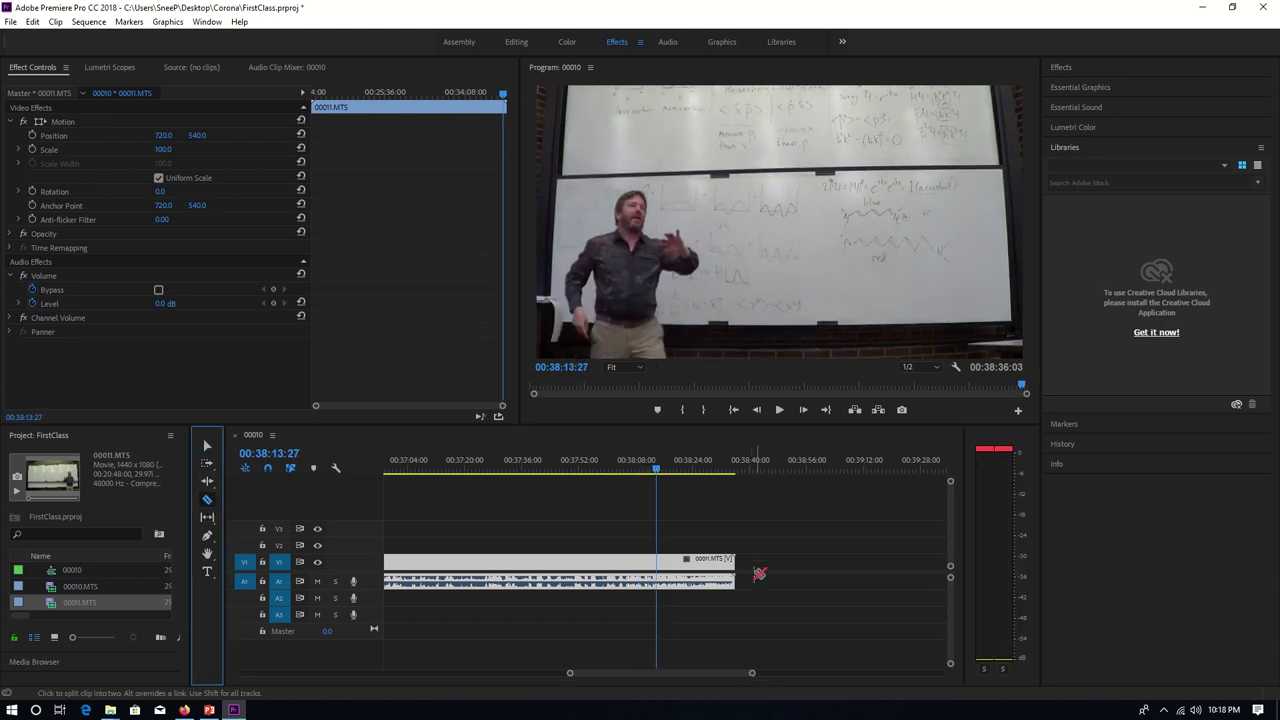
pyautogui.click(657, 563)
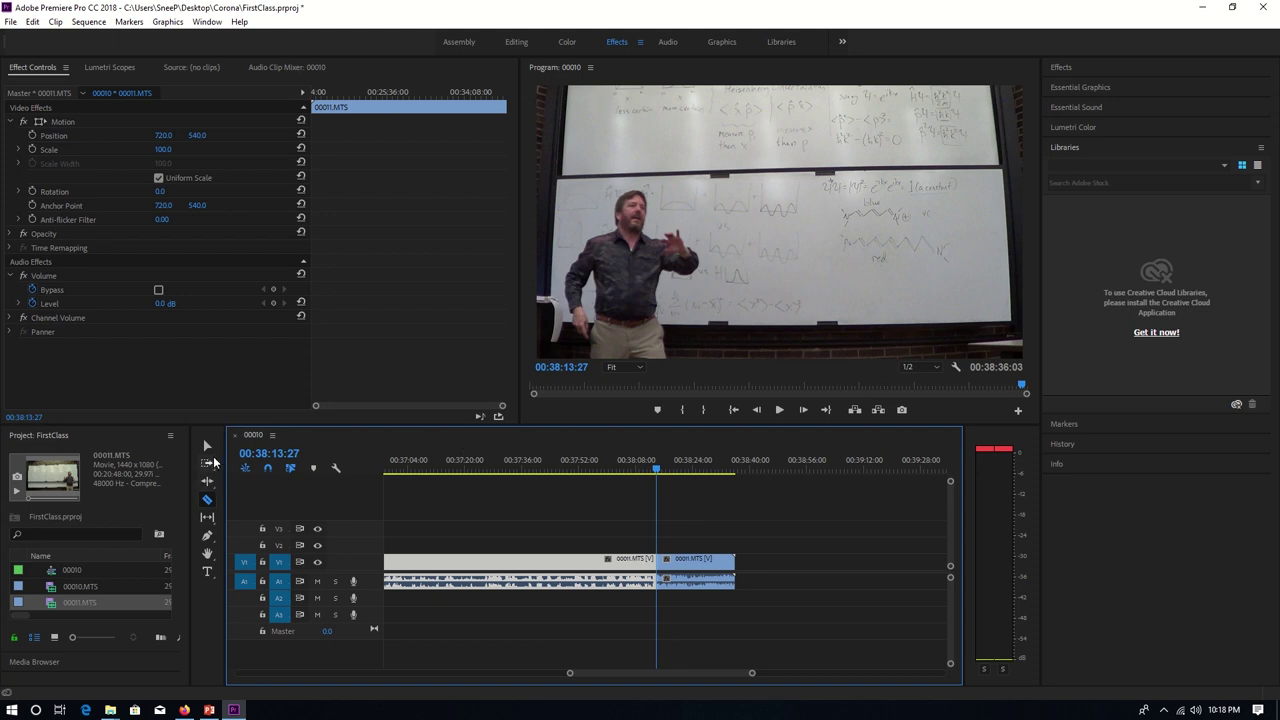
# Delete the leftover piece at the end of the second clip and return the playhead to the sequence start
pyautogui.click(207, 446)
pyautogui.click(676, 556)
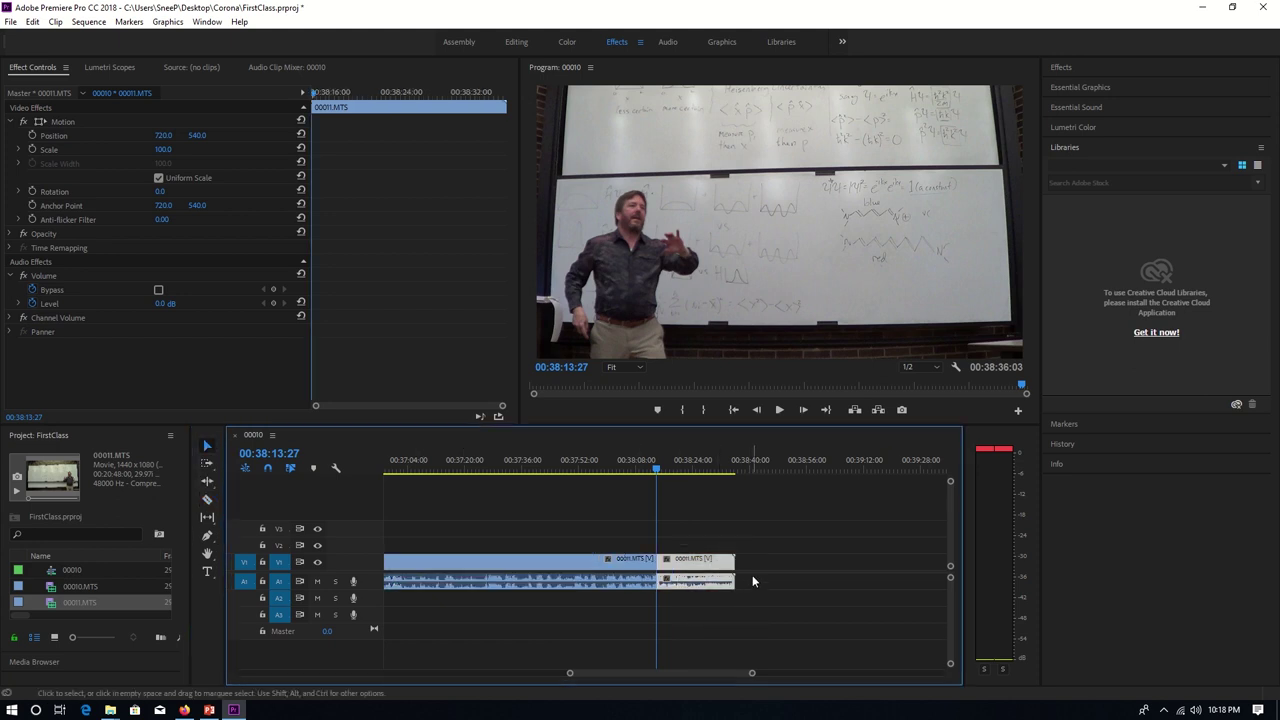
pyautogui.press('Delete')
pyautogui.moveTo(569, 676); pyautogui.dragTo(71, 681)
pyautogui.moveTo(740, 470); pyautogui.dragTo(325, 530)
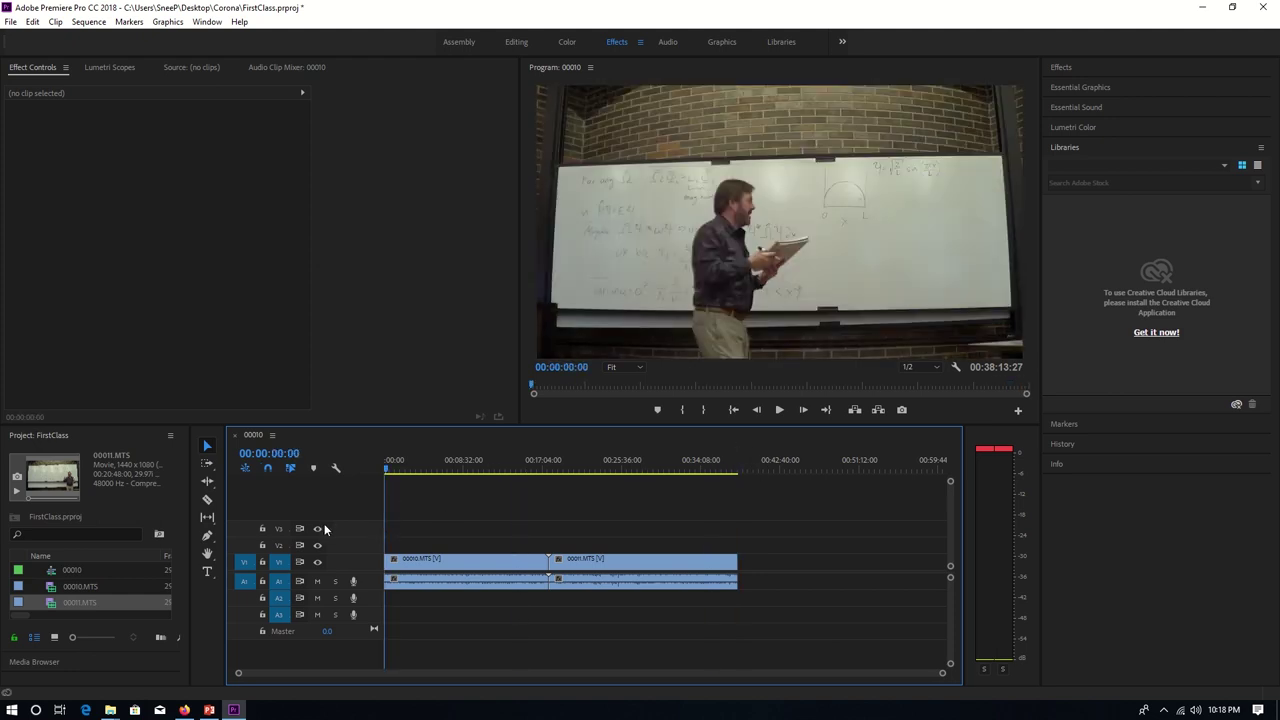
# Create a new legacy title named "title" with the default video settings
pyautogui.click(10, 22)
pyautogui.moveTo(85, 40)
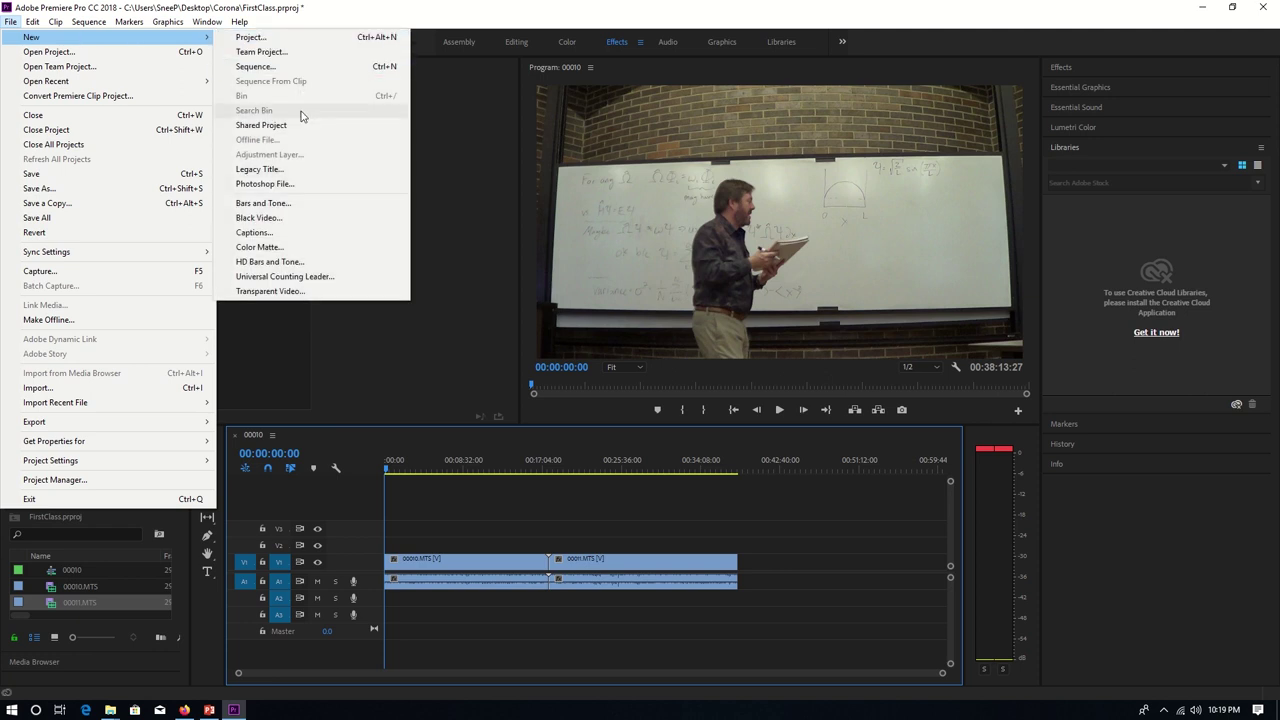
pyautogui.click(260, 169)
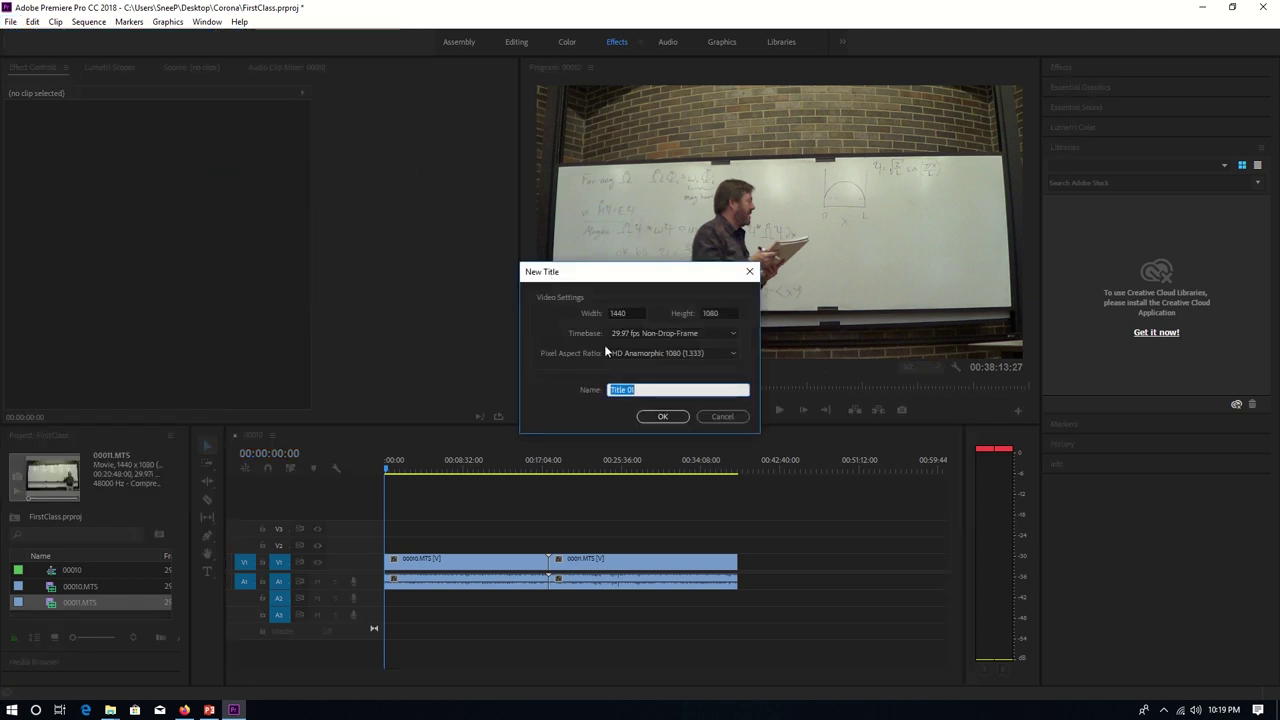
pyautogui.write('title')
pyautogui.press('Return')
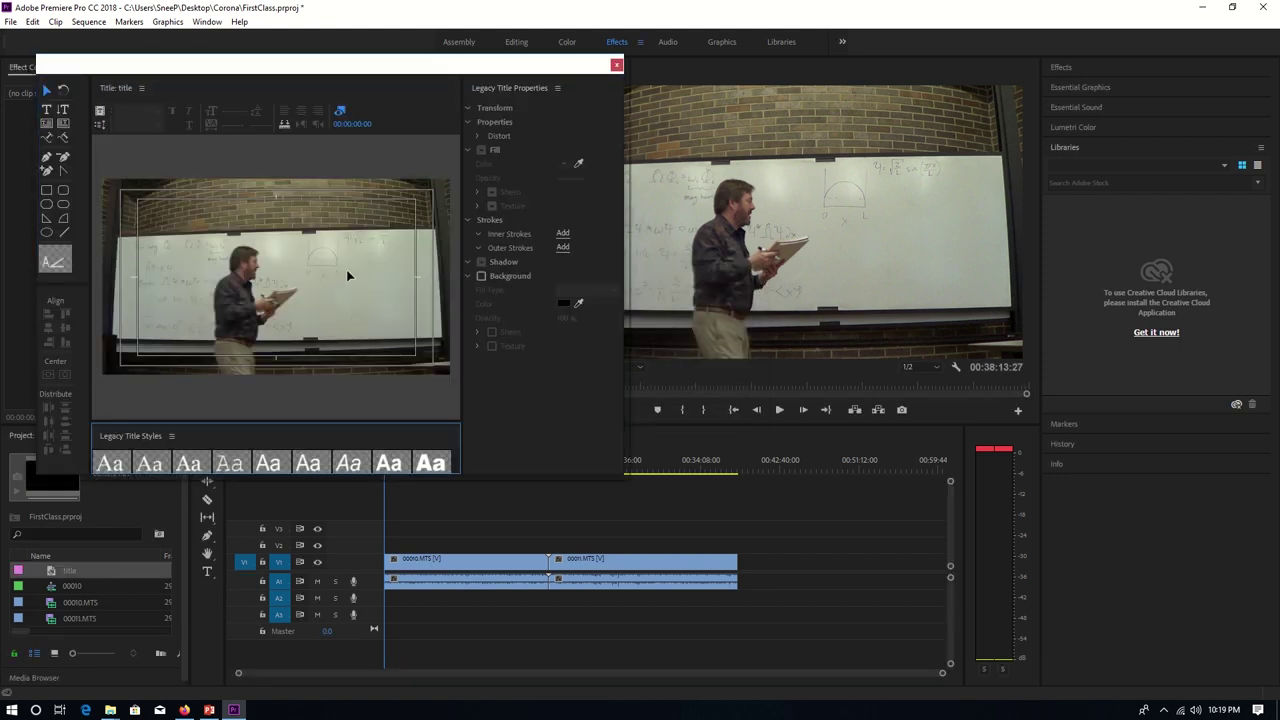
# Add the text "Class 30: Quantum" across the upper part of the title frame
pyautogui.click(47, 110)
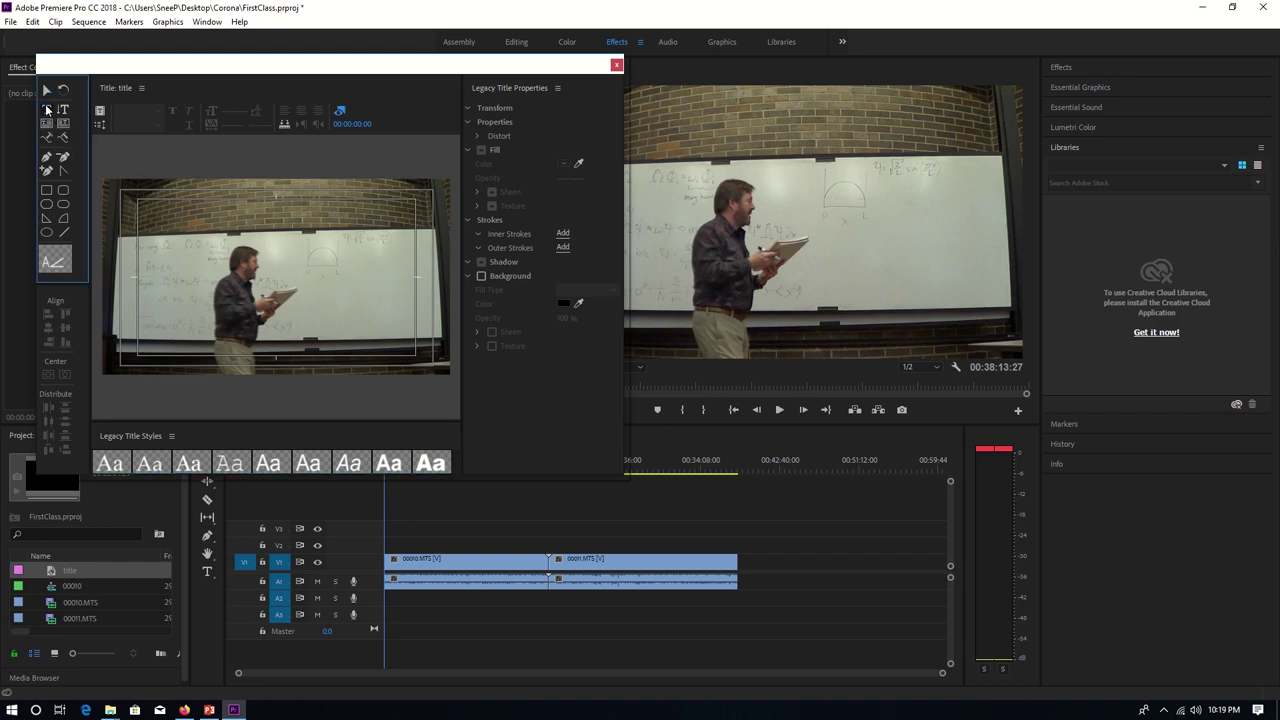
pyautogui.click(172, 210)
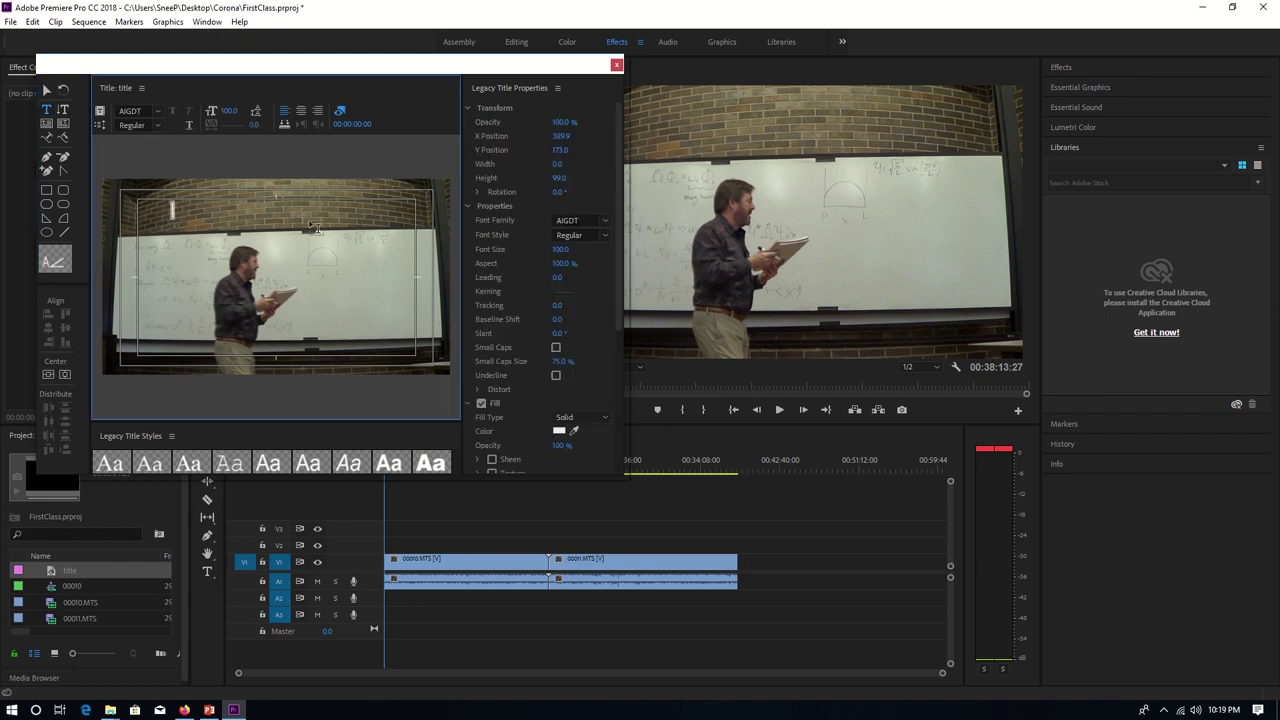
pyautogui.write('Class ')
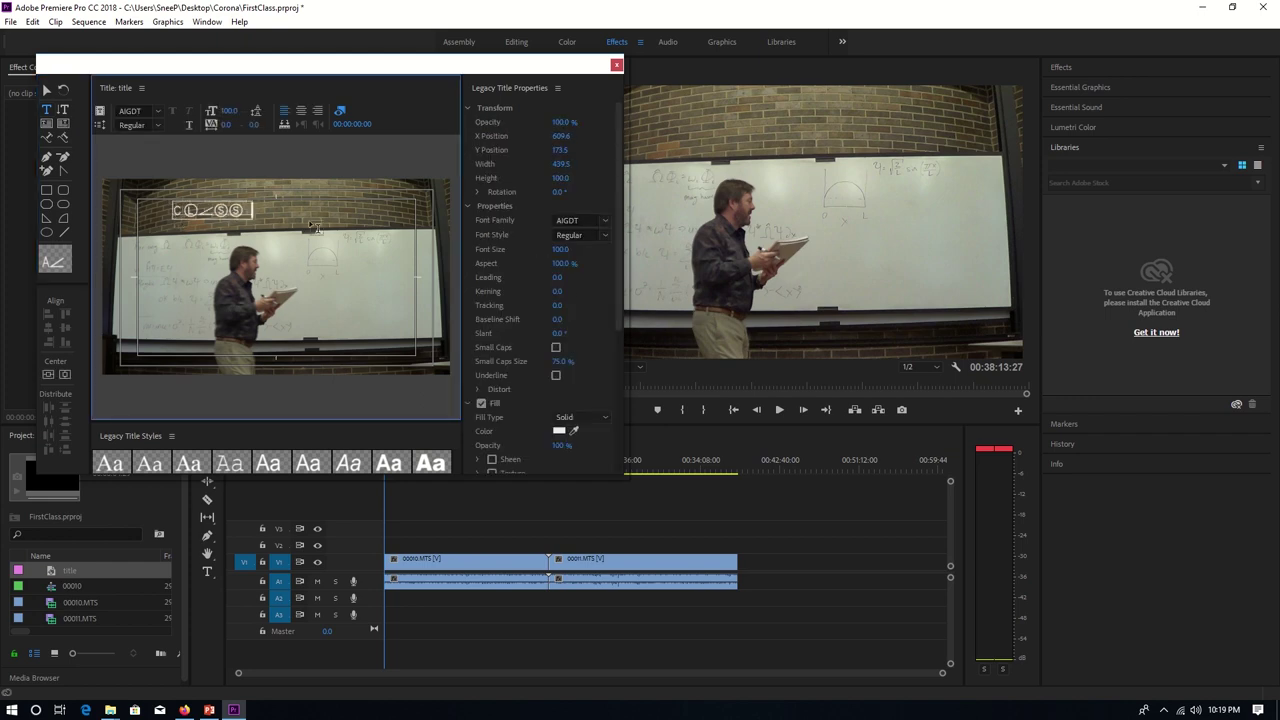
pyautogui.write('101 0>')
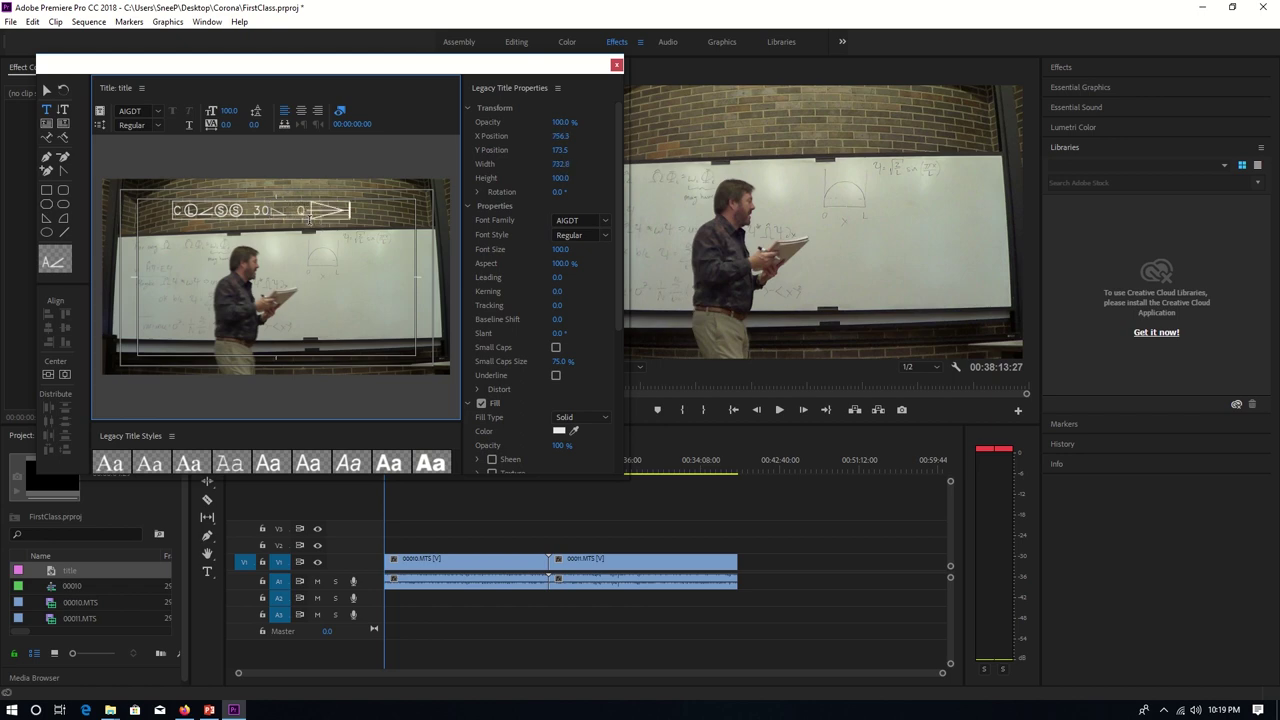
pyautogui.press('BackSpace')
pyautogui.write('anhh m')
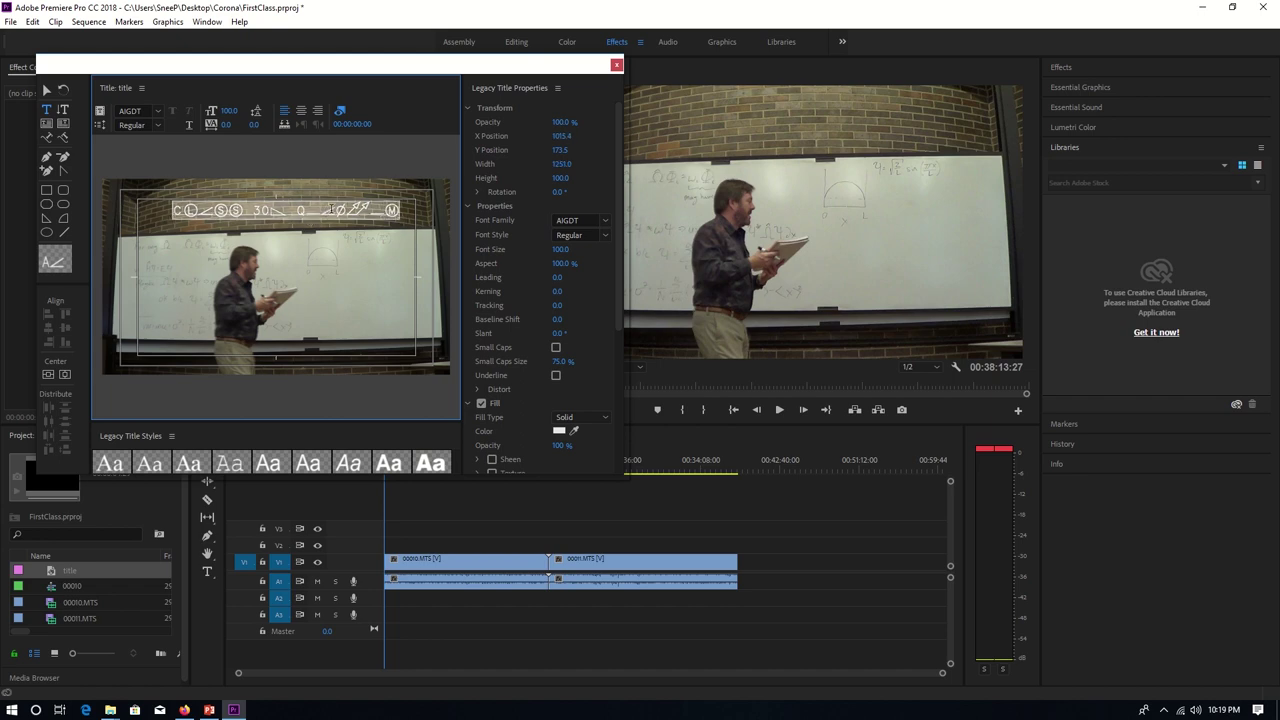
# Set the title text's font family to Arial
pyautogui.click(571, 221)
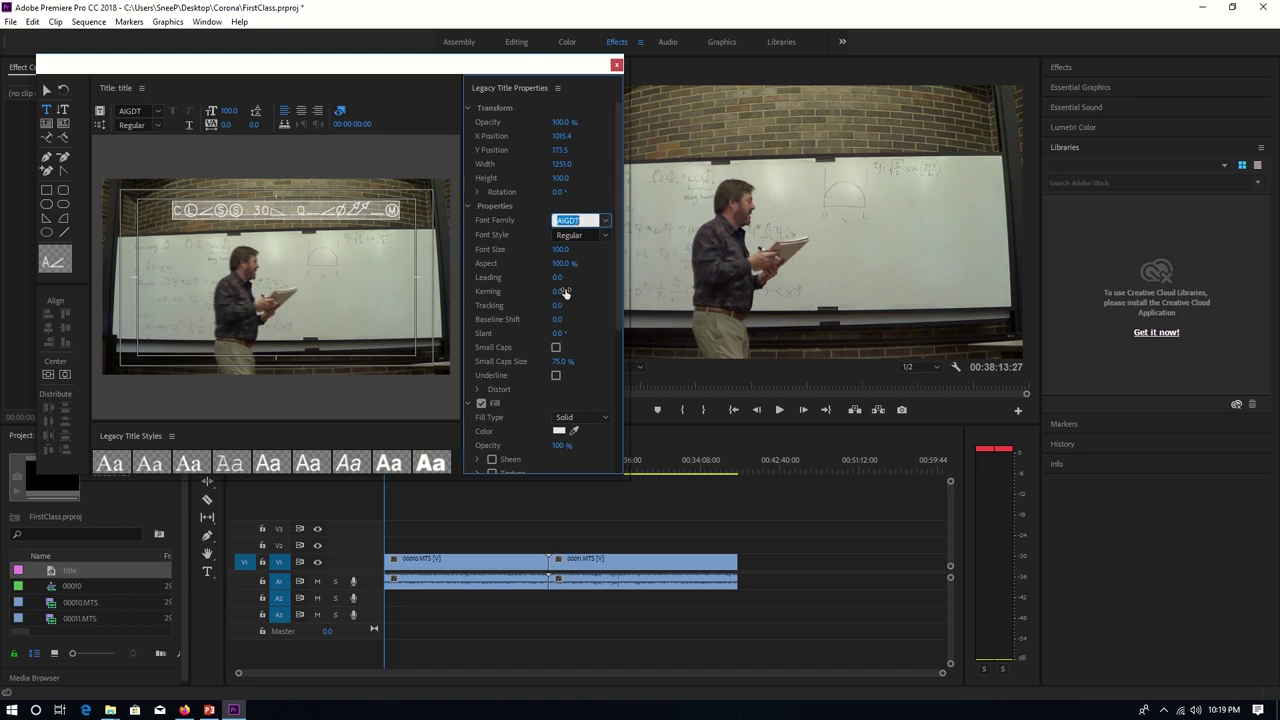
pyautogui.click(606, 221)
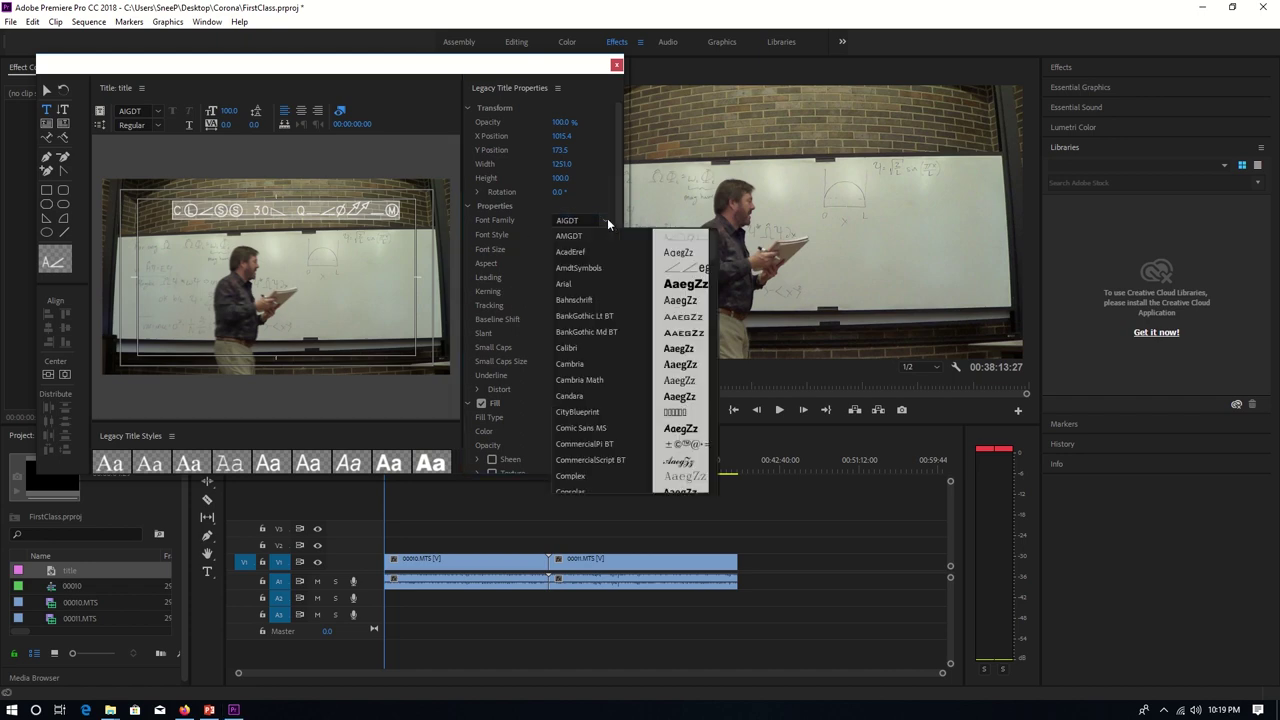
pyautogui.click(581, 286)
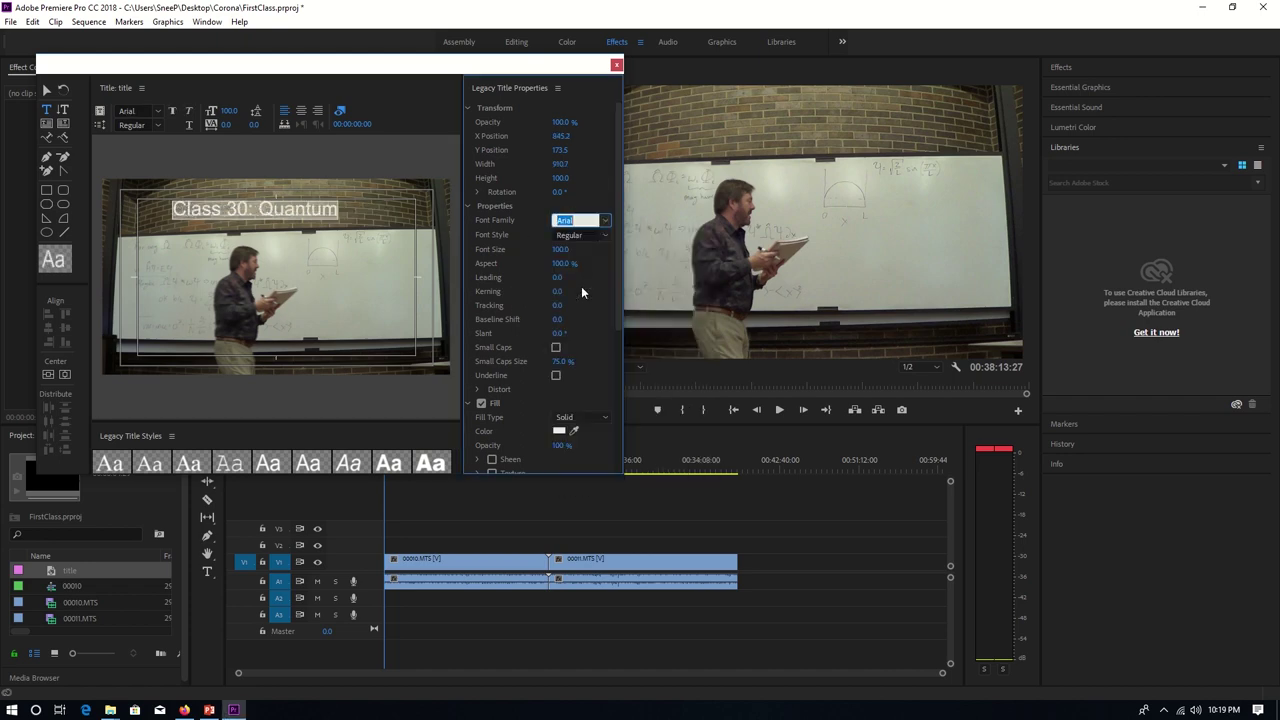
# Set the title text's fill colour to dark blue, hex 2433A3
pyautogui.click(559, 432)
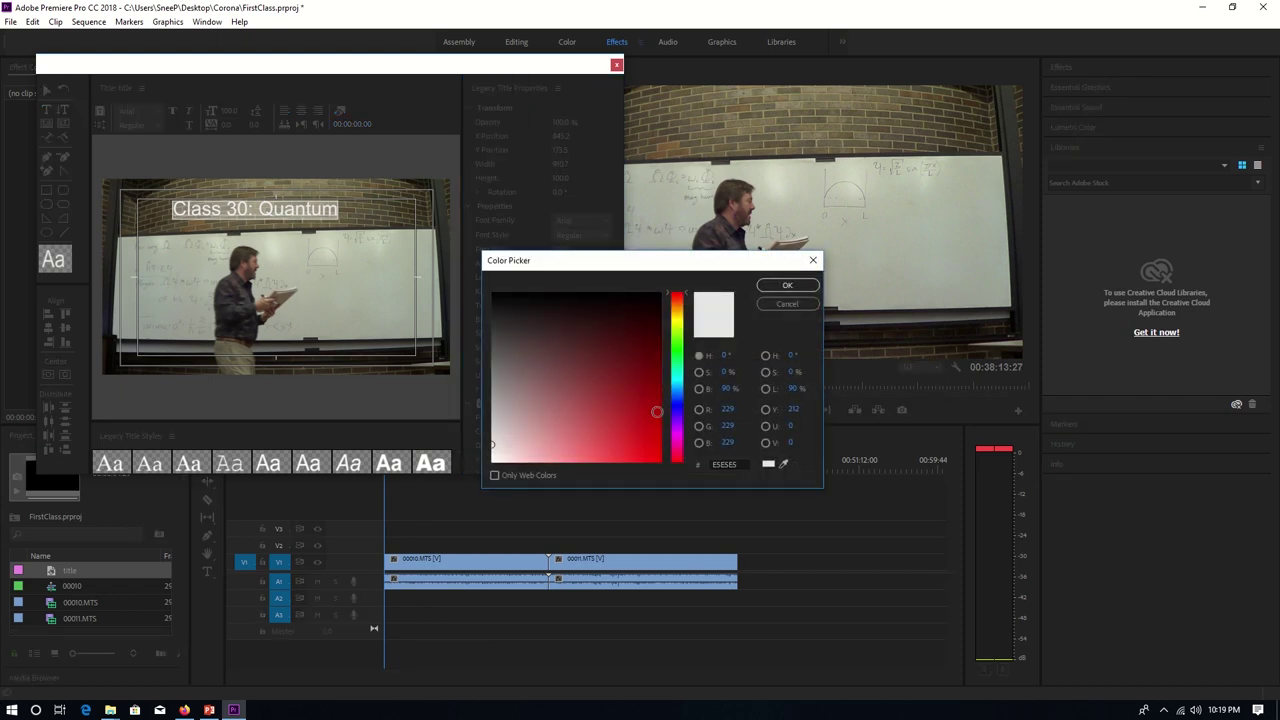
pyautogui.click(678, 408)
pyautogui.click(624, 398)
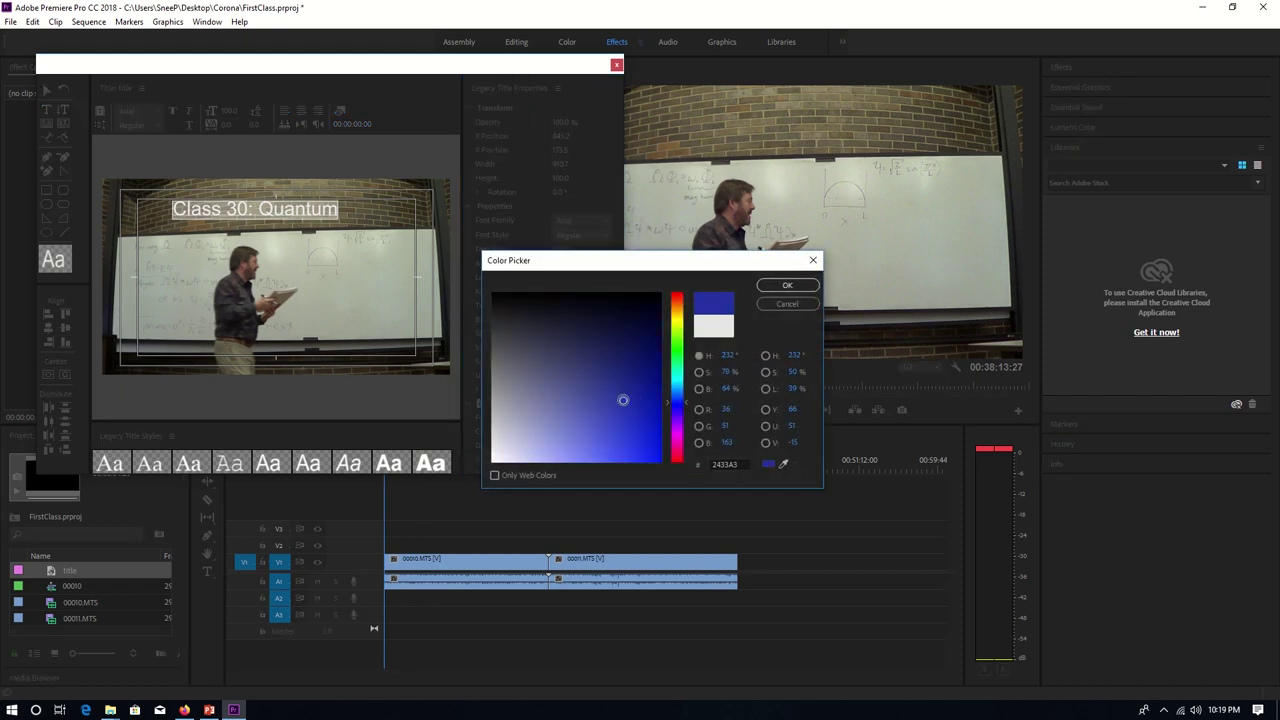
pyautogui.click(777, 289)
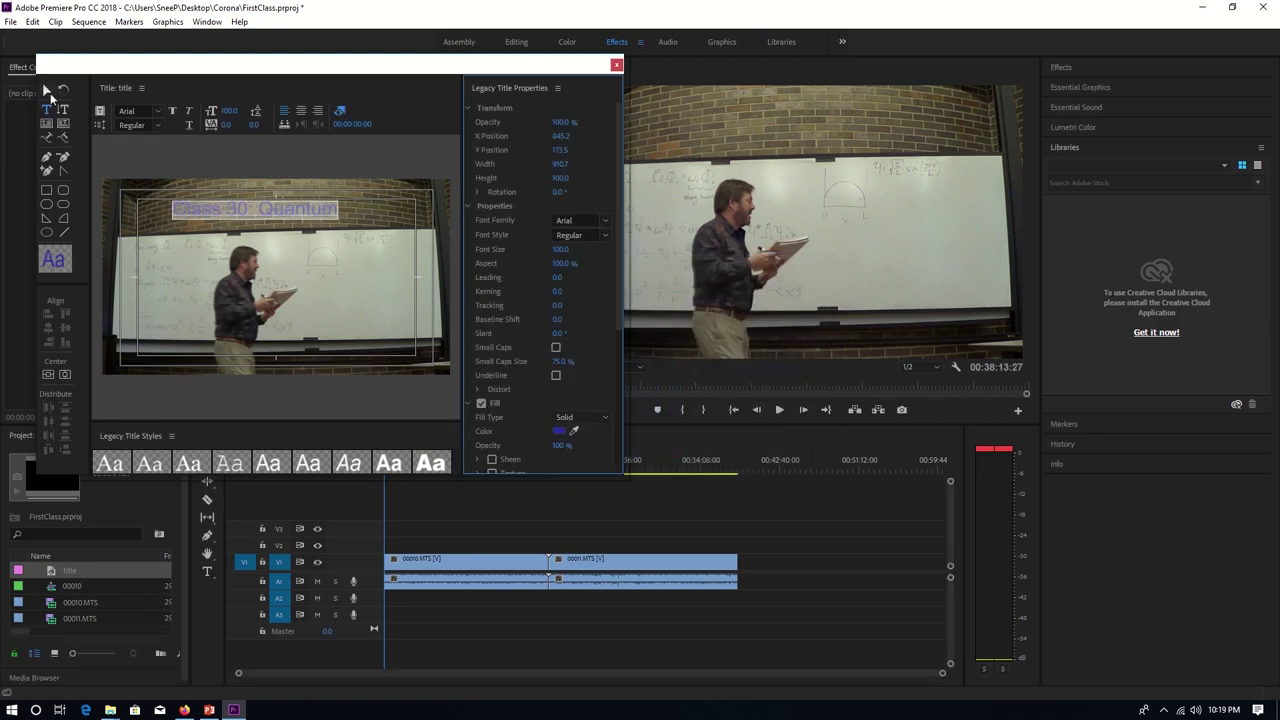
# Enlarge the title text to font size 149 and move it down onto the whiteboard
pyautogui.click(47, 90)
pyautogui.moveTo(288, 208); pyautogui.dragTo(308, 215)
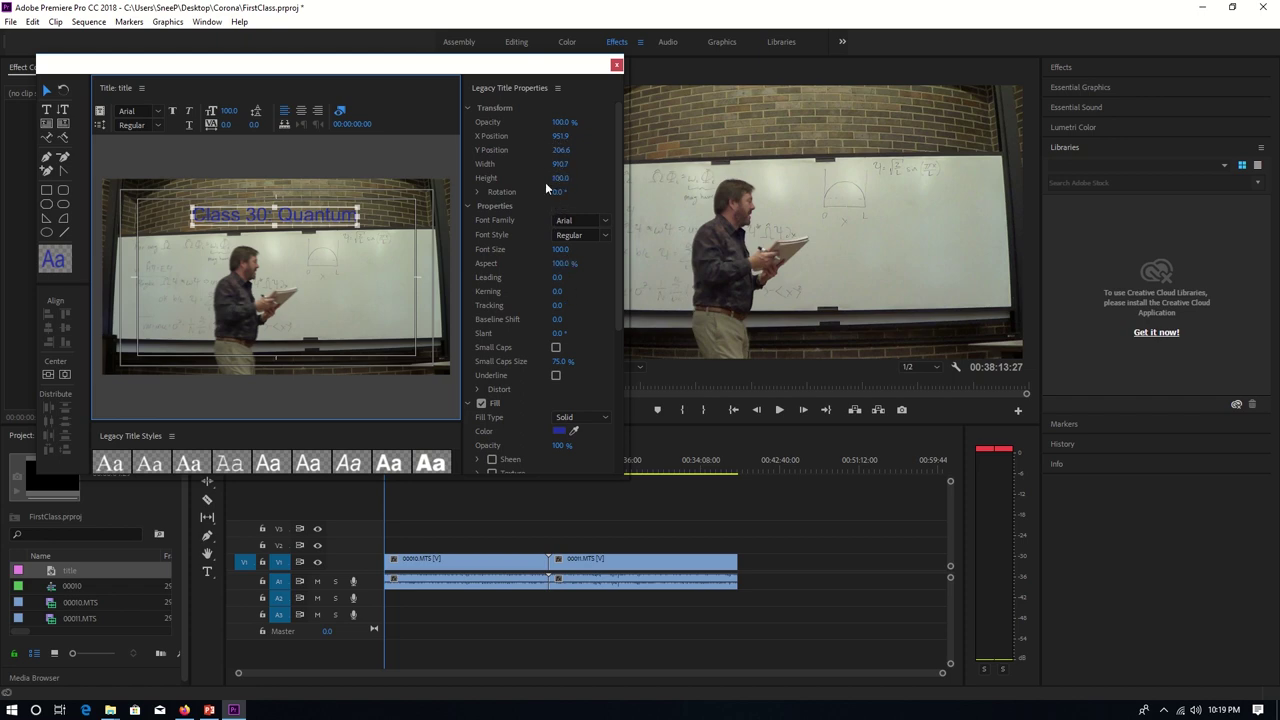
pyautogui.click(559, 251)
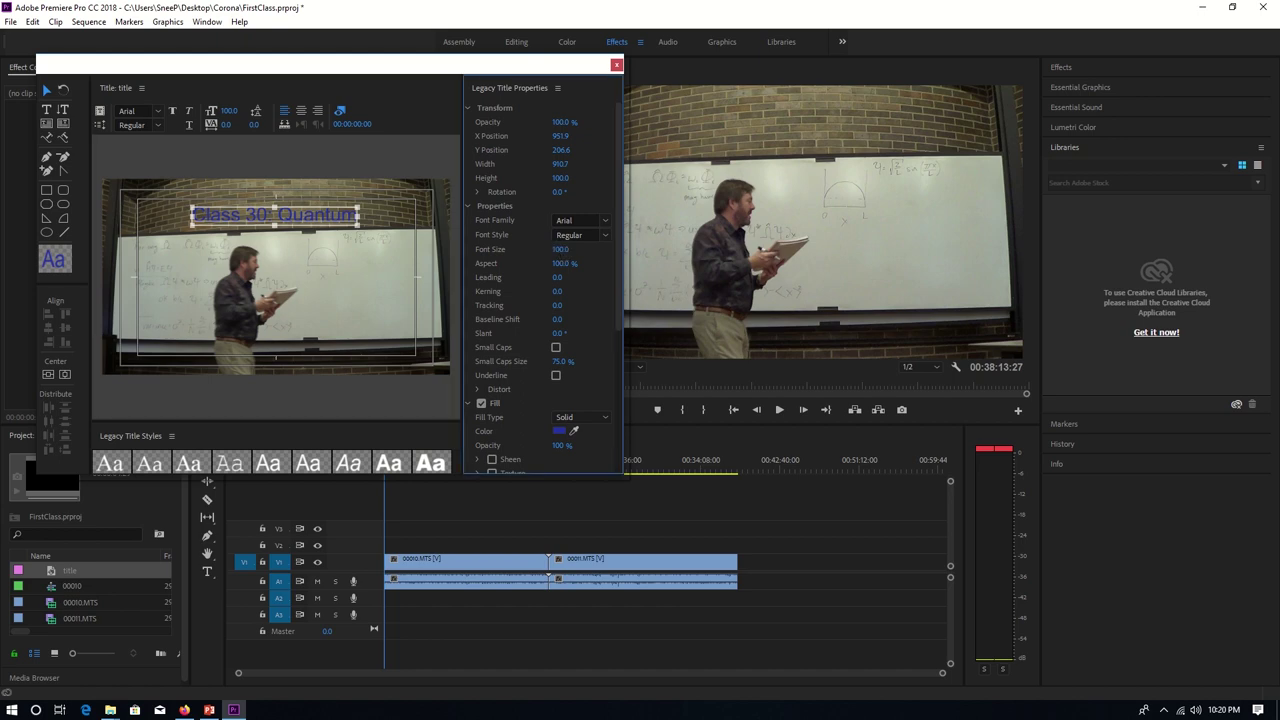
pyautogui.moveTo(559, 251); pyautogui.dragTo(608, 251)
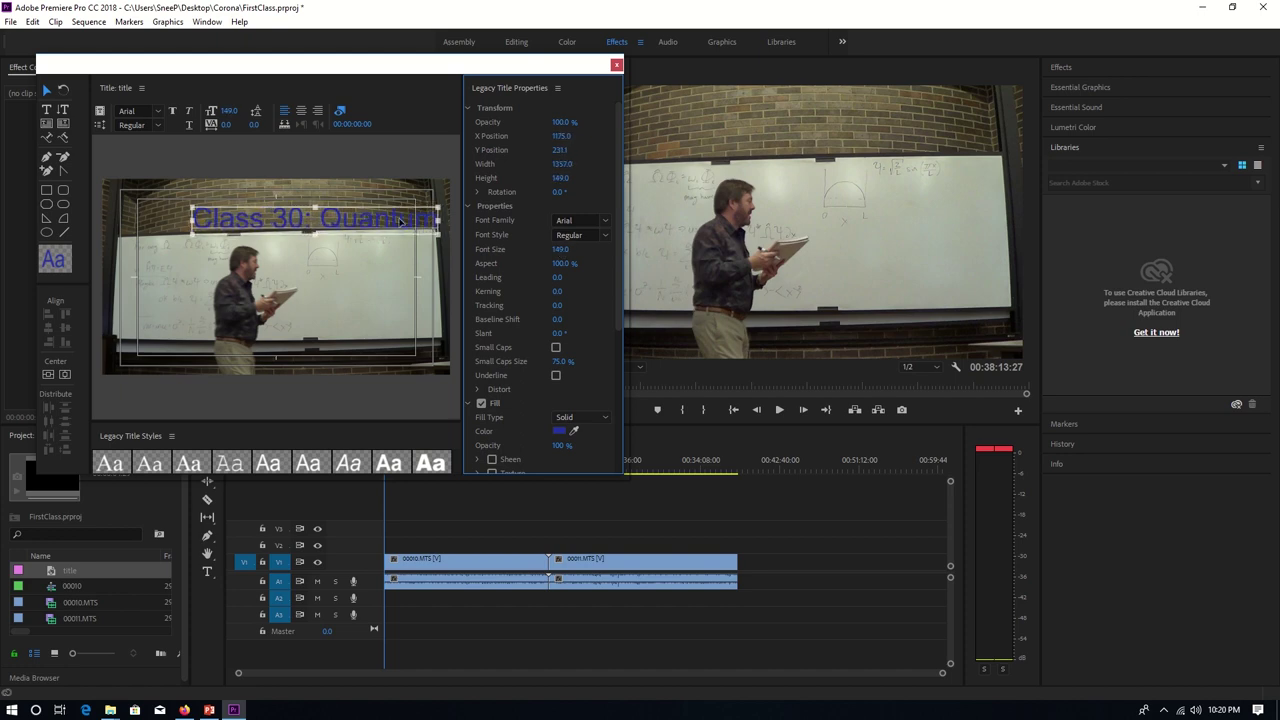
pyautogui.moveTo(374, 222); pyautogui.dragTo(386, 251)
# Break the title text onto two lines so that "Quantum" sits below "Class 30:"
pyautogui.click(61, 113)
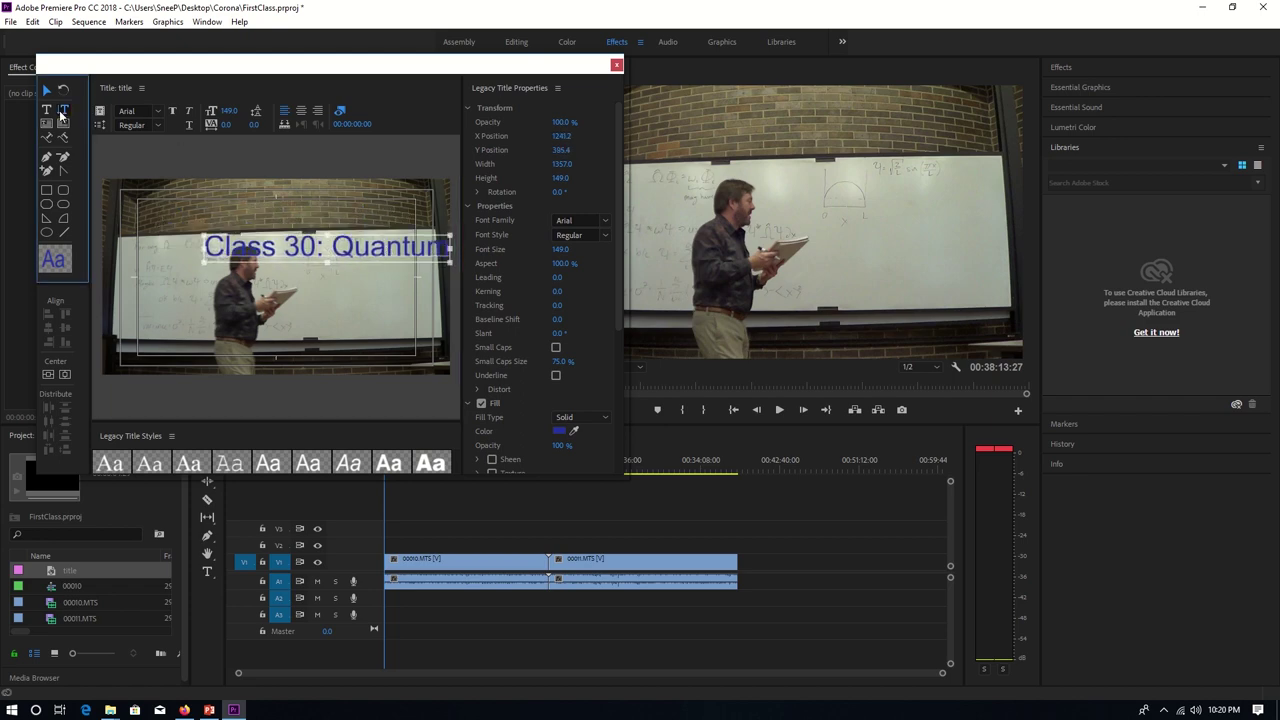
pyautogui.click(47, 110)
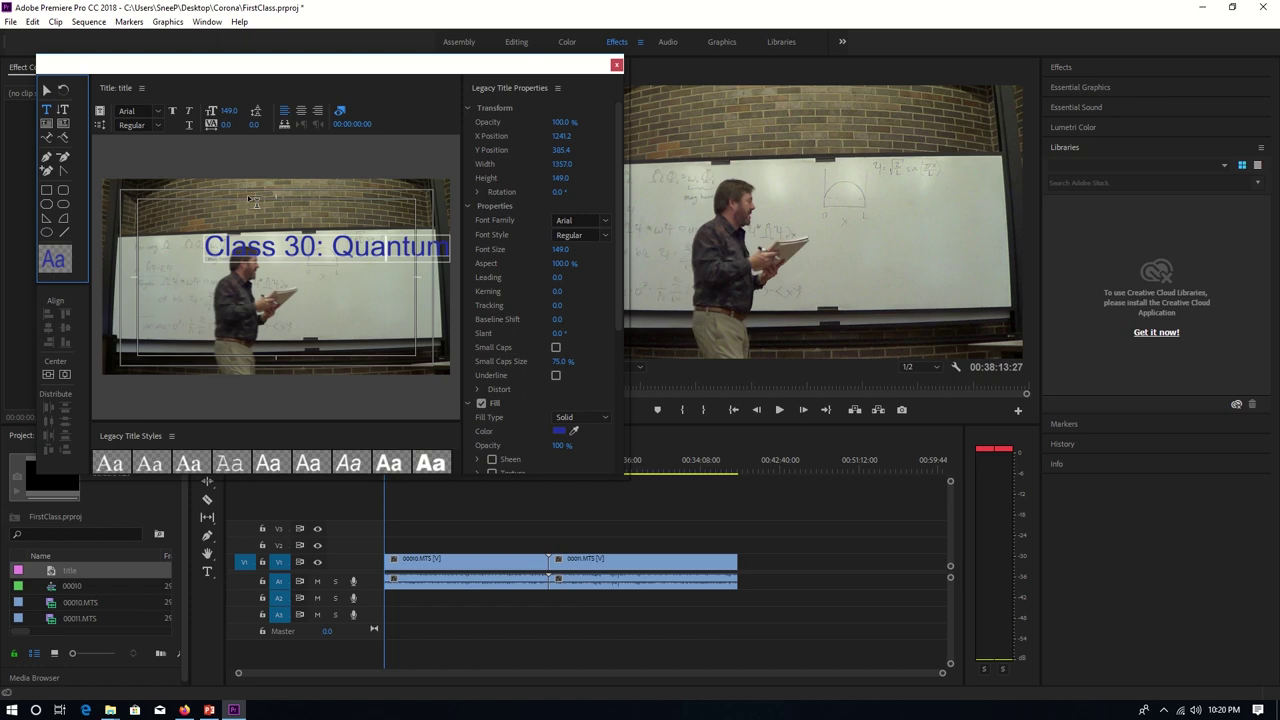
pyautogui.click(328, 248)
pyautogui.press('BackSpace')
pyautogui.press('Return')
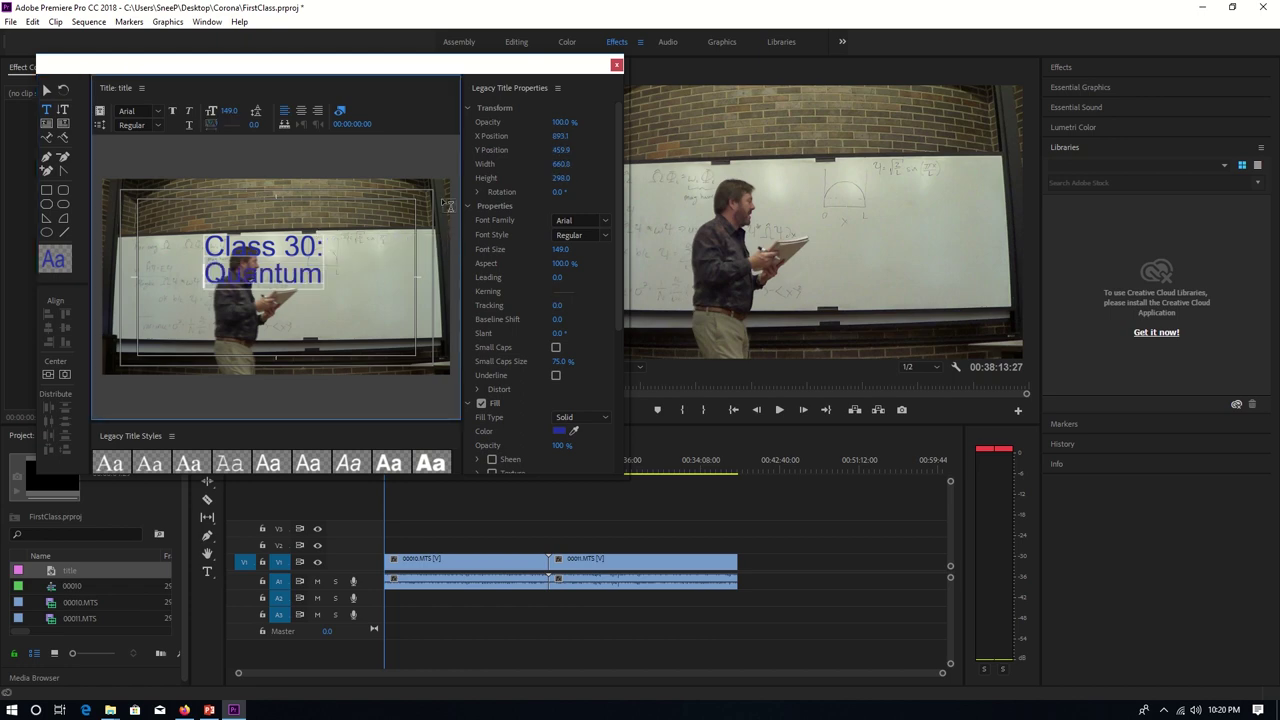
# Move the two-line title text to the right part of the whiteboard and close the title editor
pyautogui.click(46, 89)
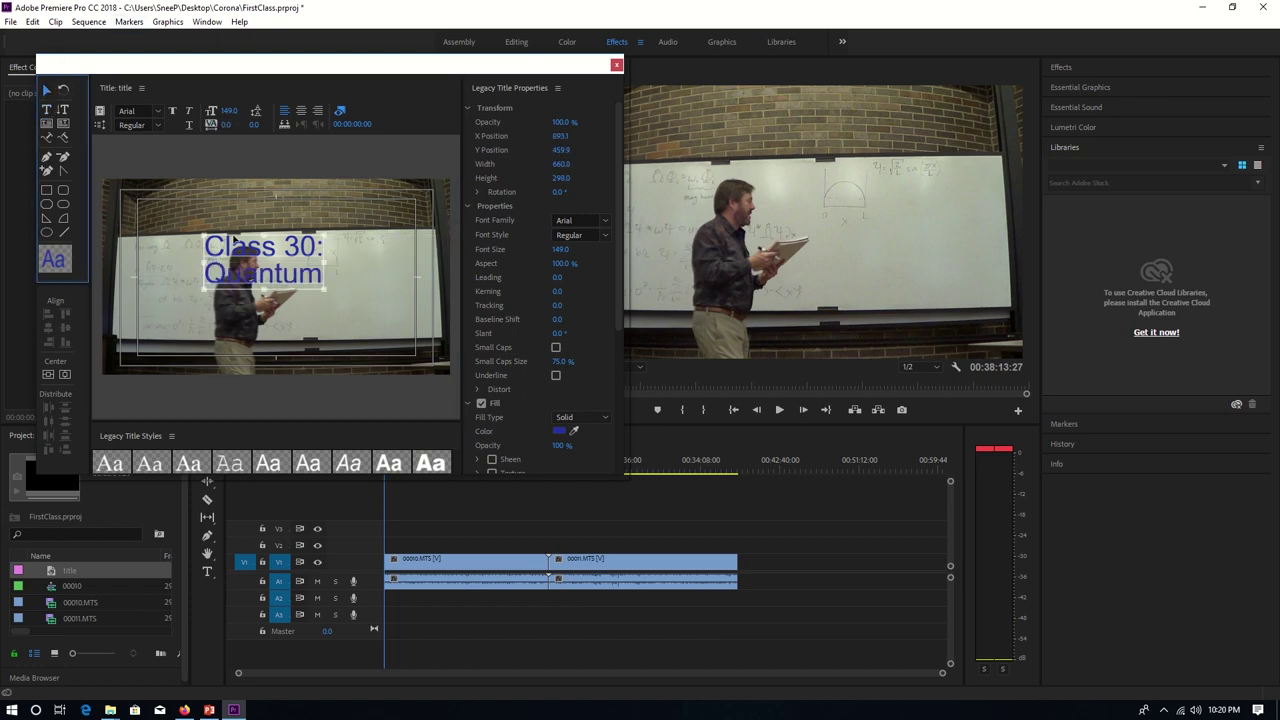
pyautogui.moveTo(252, 249); pyautogui.dragTo(362, 251)
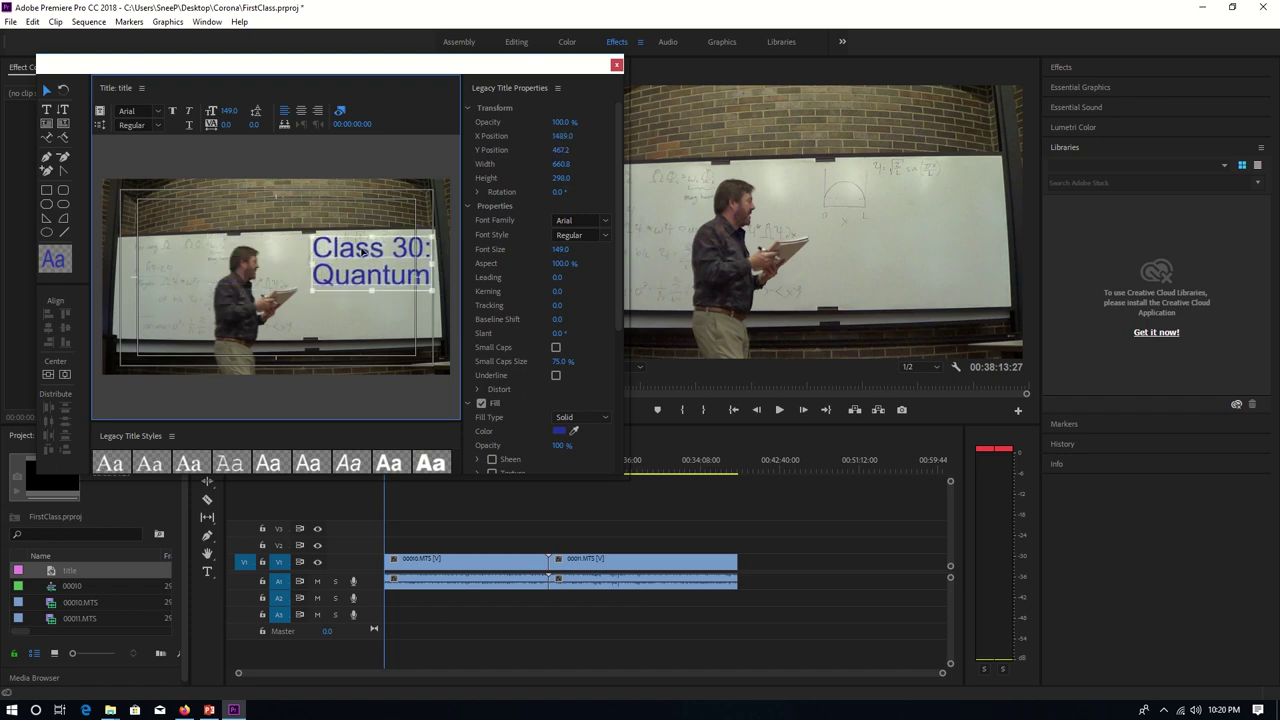
pyautogui.click(616, 66)
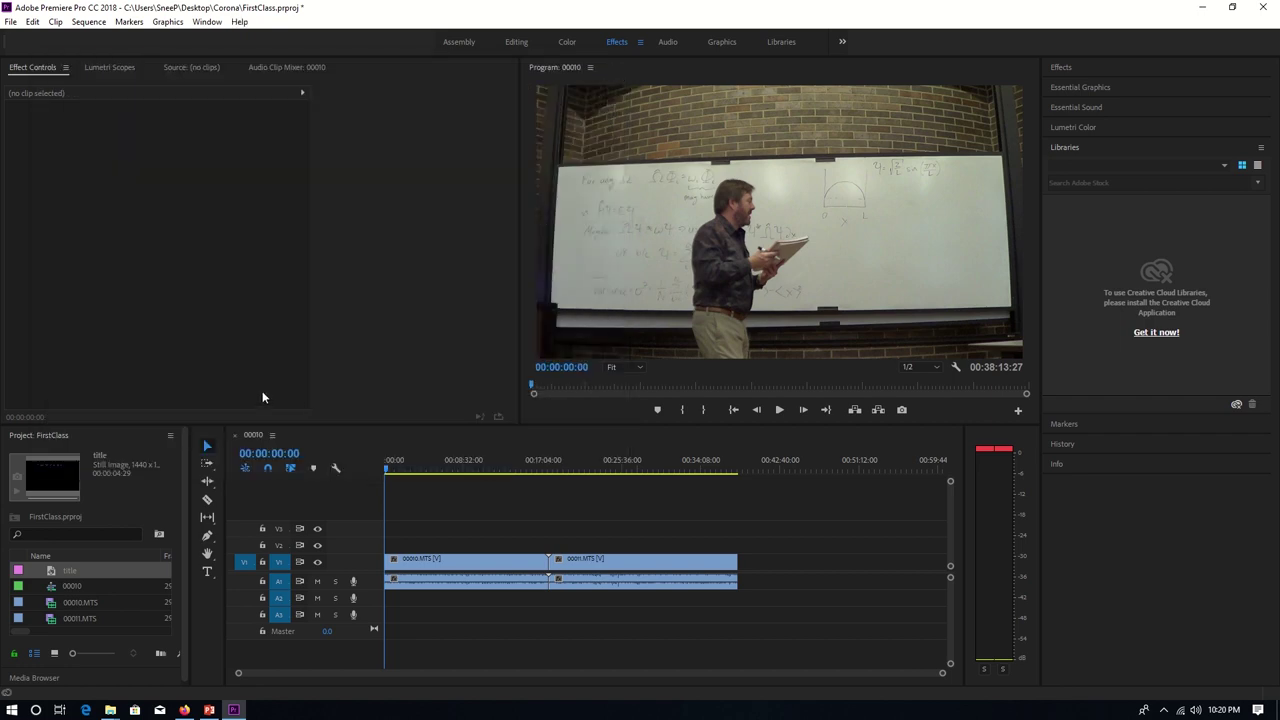
# Place the title on track V2 at the sequence start and extend its clip to about 20 seconds
pyautogui.click(72, 571)
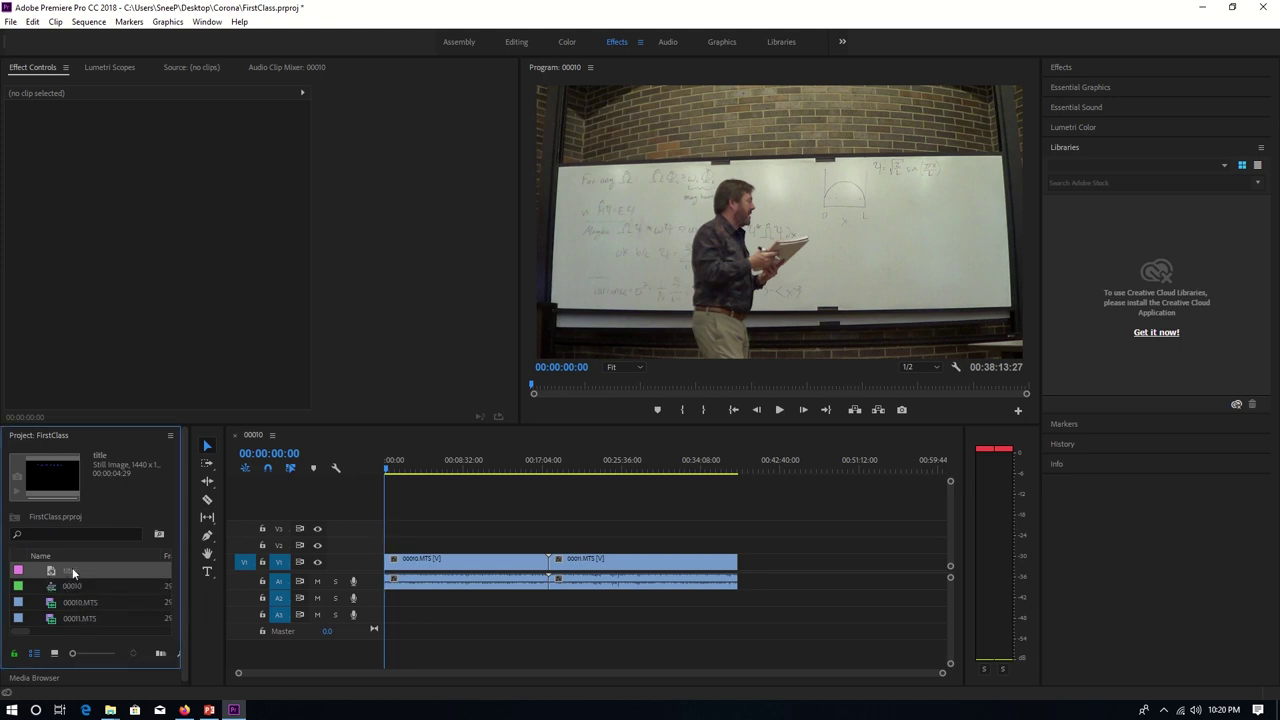
pyautogui.moveTo(209, 568); pyautogui.dragTo(435, 540)
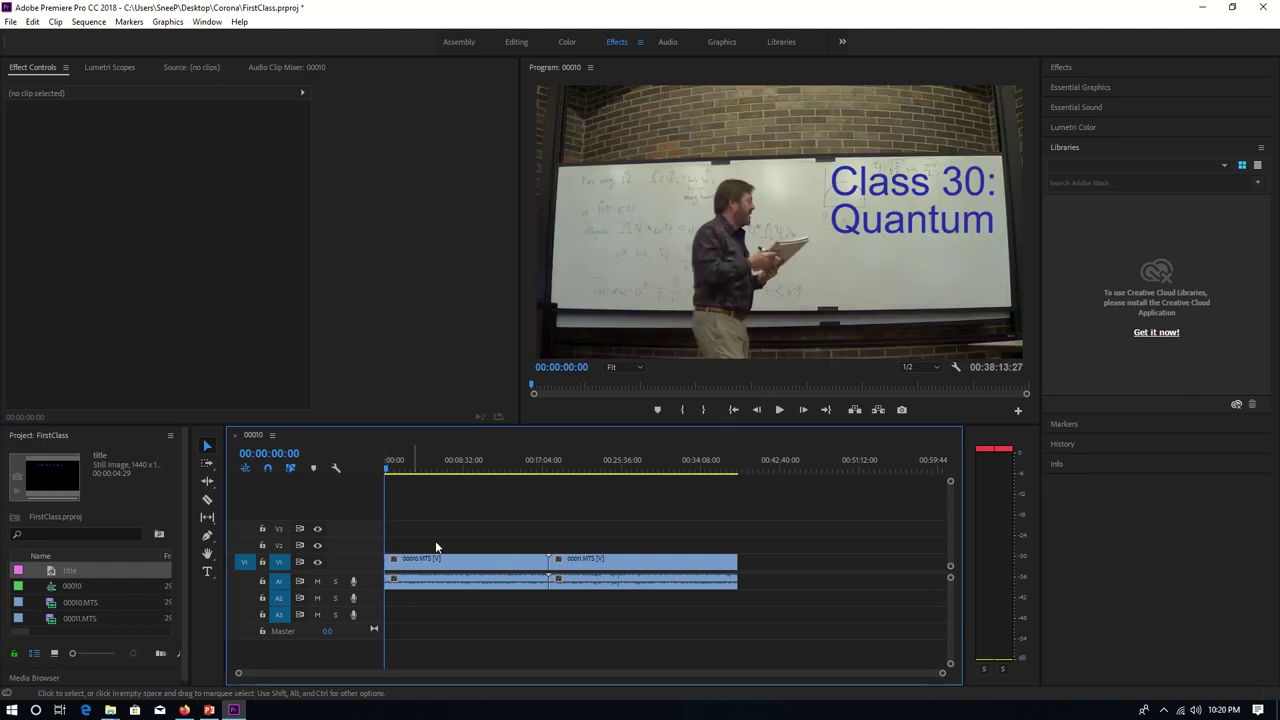
pyautogui.moveTo(947, 673); pyautogui.dragTo(647, 707)
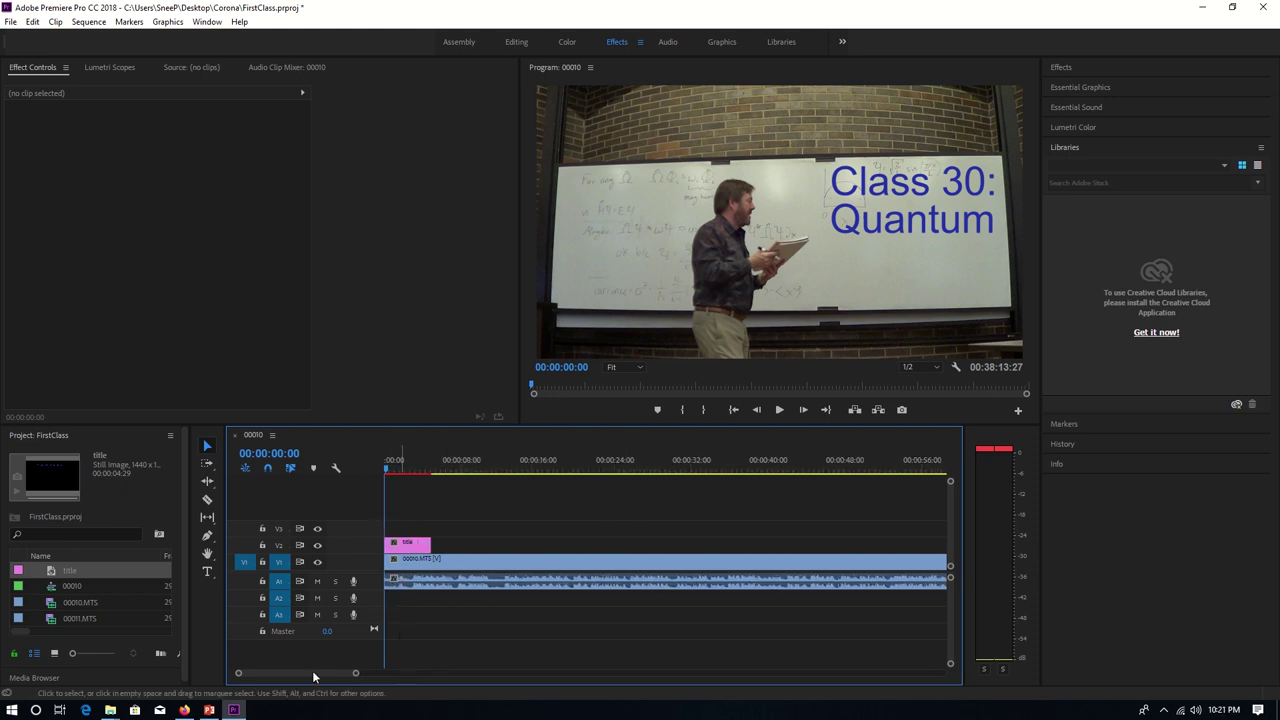
pyautogui.moveTo(435, 542); pyautogui.dragTo(574, 548)
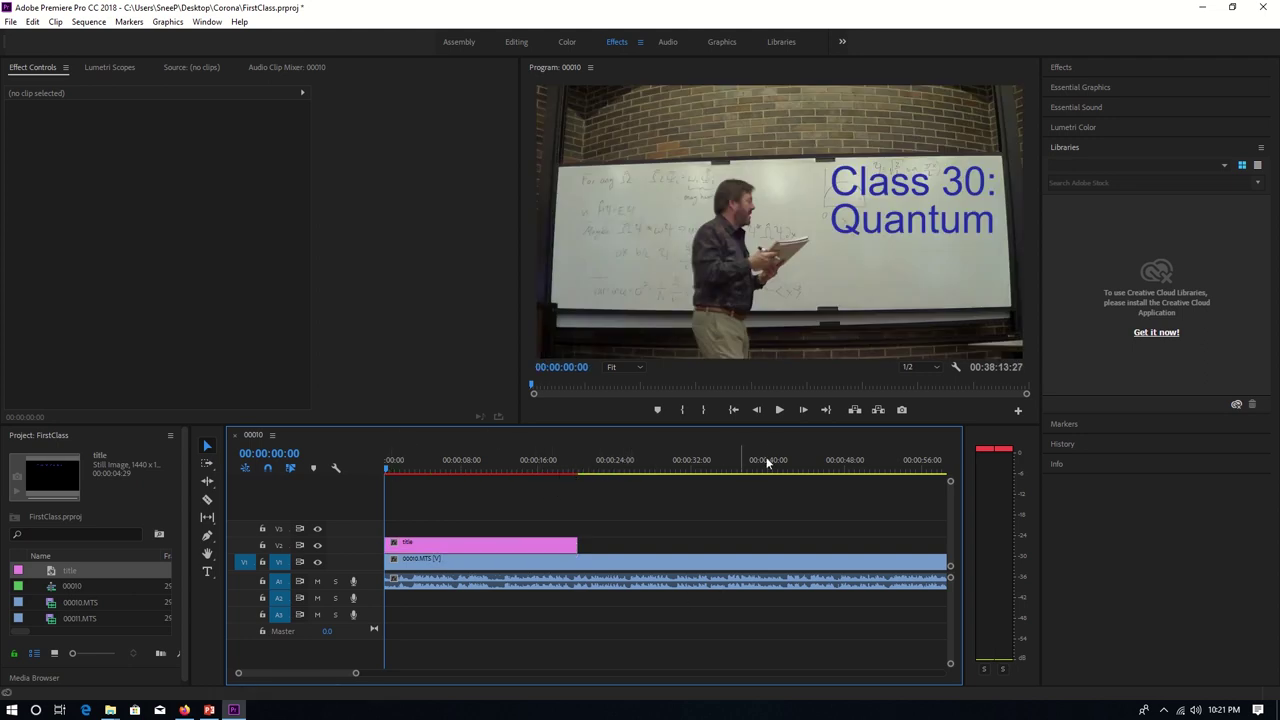
# Play the opening briefly, then reopen the title and move its text to the left part of the whiteboard
pyautogui.click(780, 410)
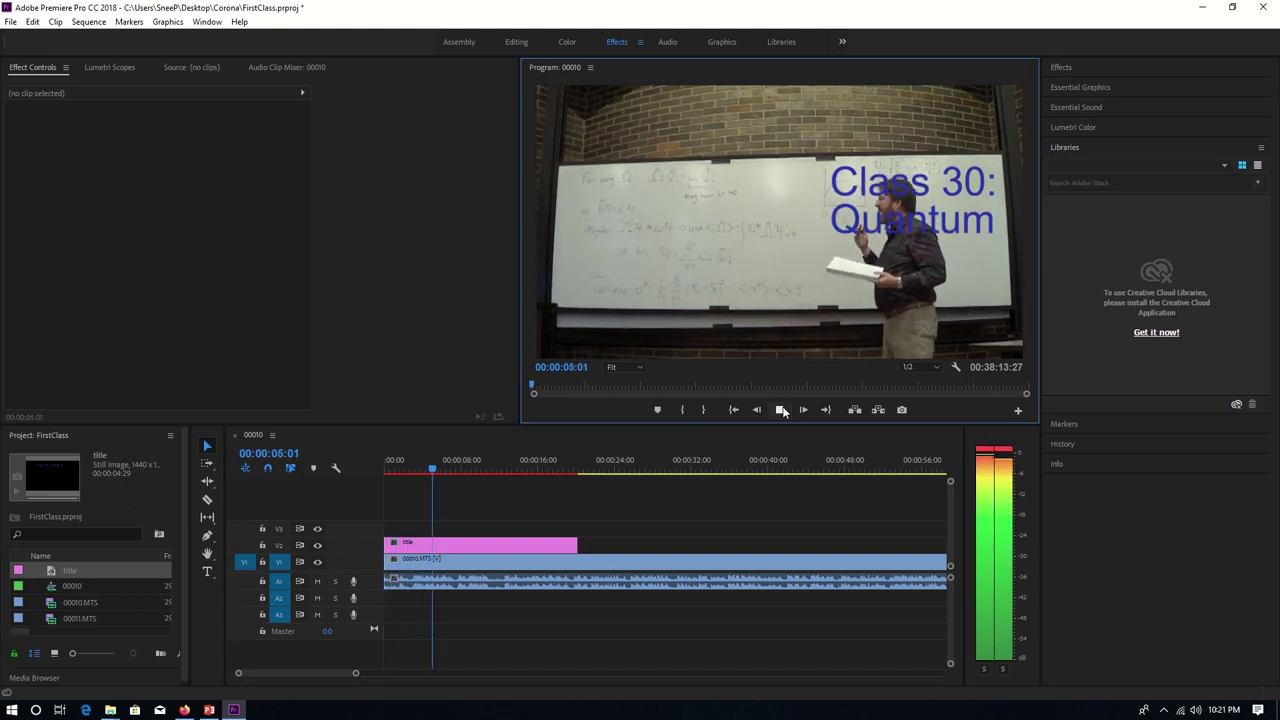
pyautogui.press('space')
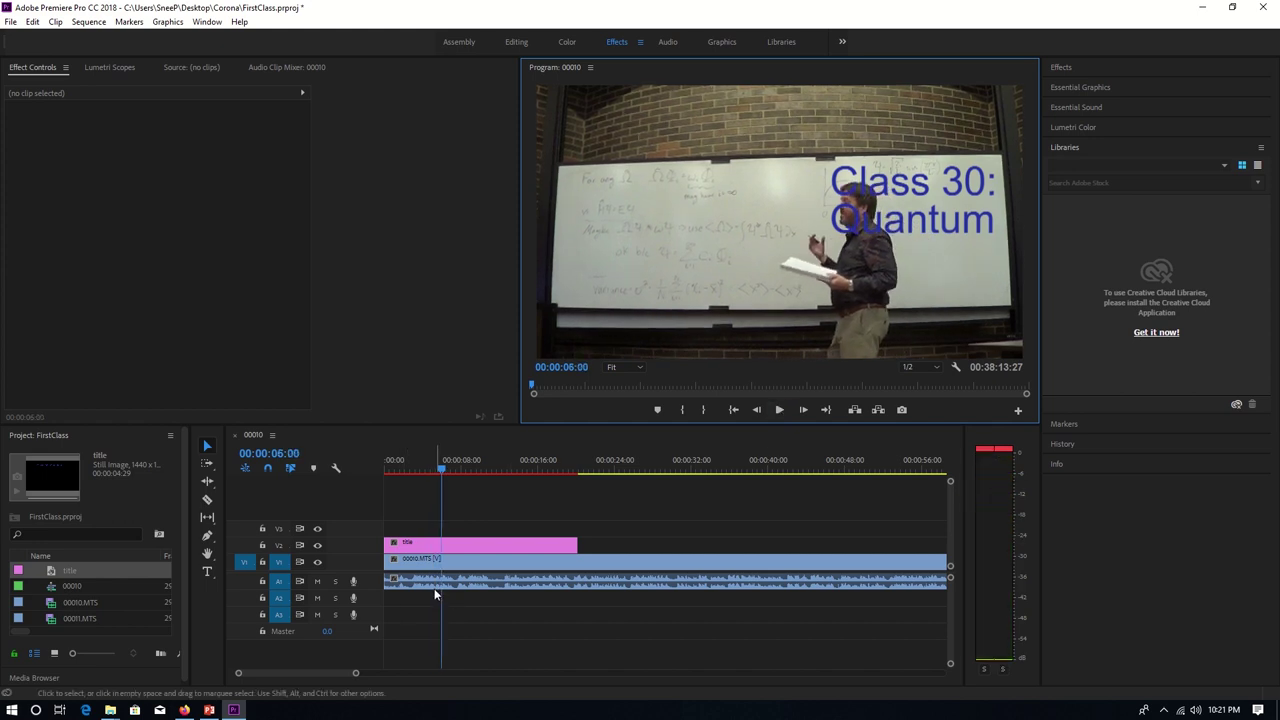
pyautogui.click(70, 569)
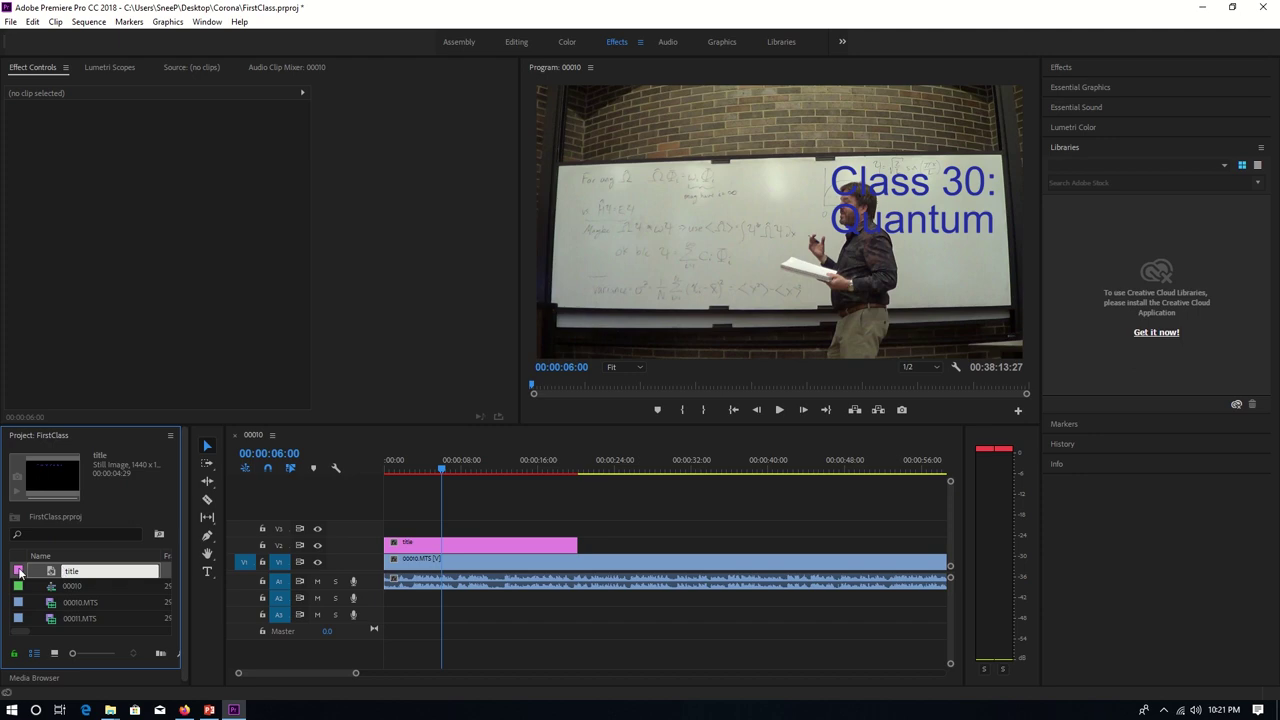
pyautogui.doubleClick(50, 571)
pyautogui.moveTo(381, 251); pyautogui.dragTo(205, 257)
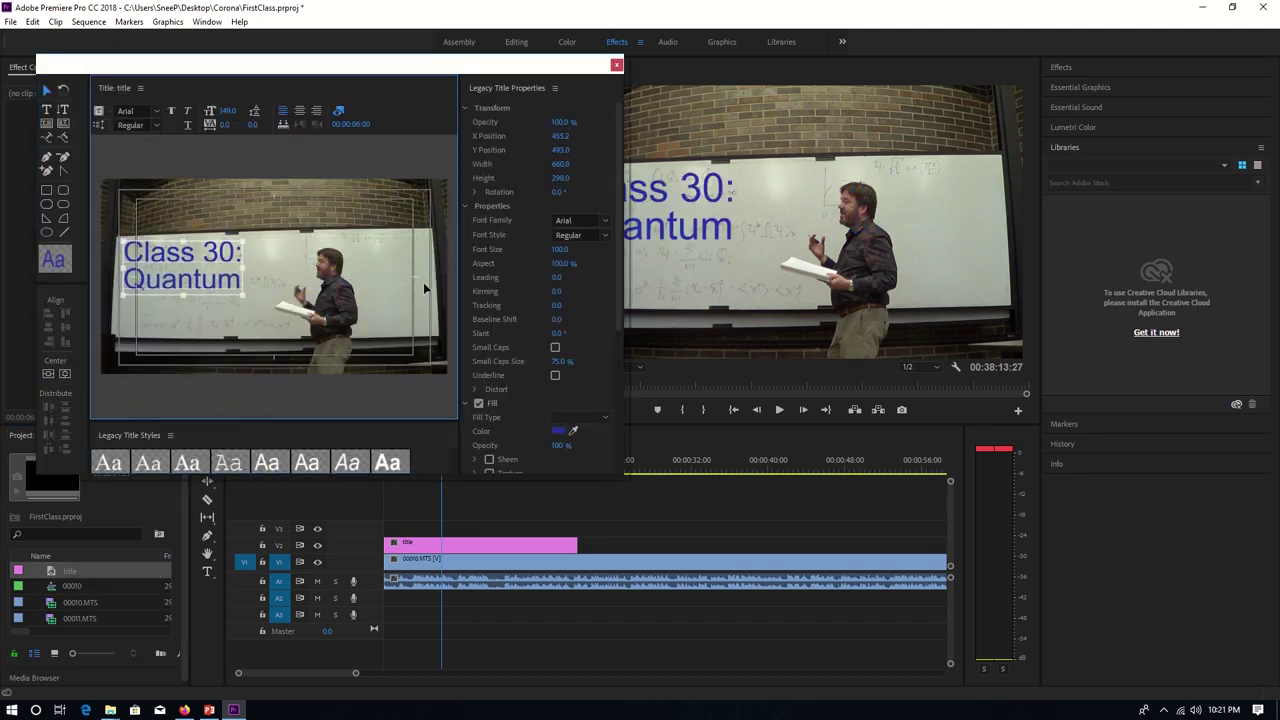
pyautogui.click(616, 65)
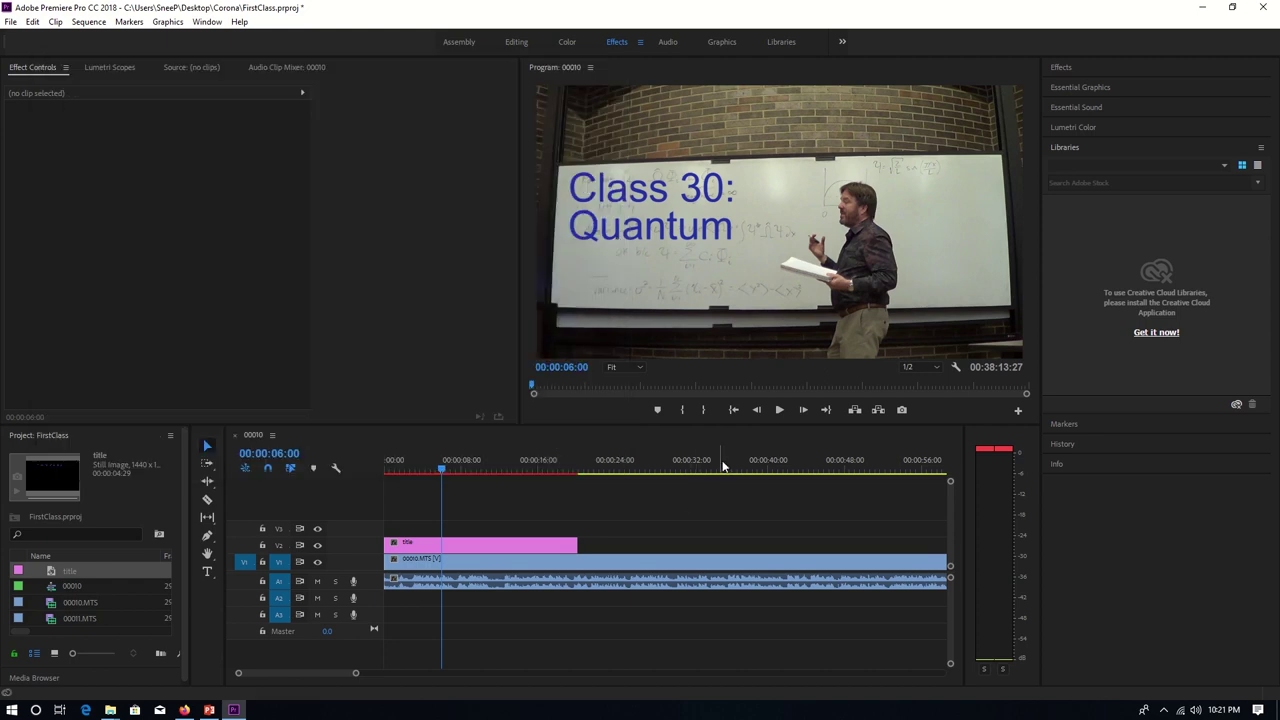
# Play the opening from the sequence start to check the title's placement, and return the playhead to the start
pyautogui.click(442, 462)
pyautogui.press('Home')
pyautogui.click(779, 411)
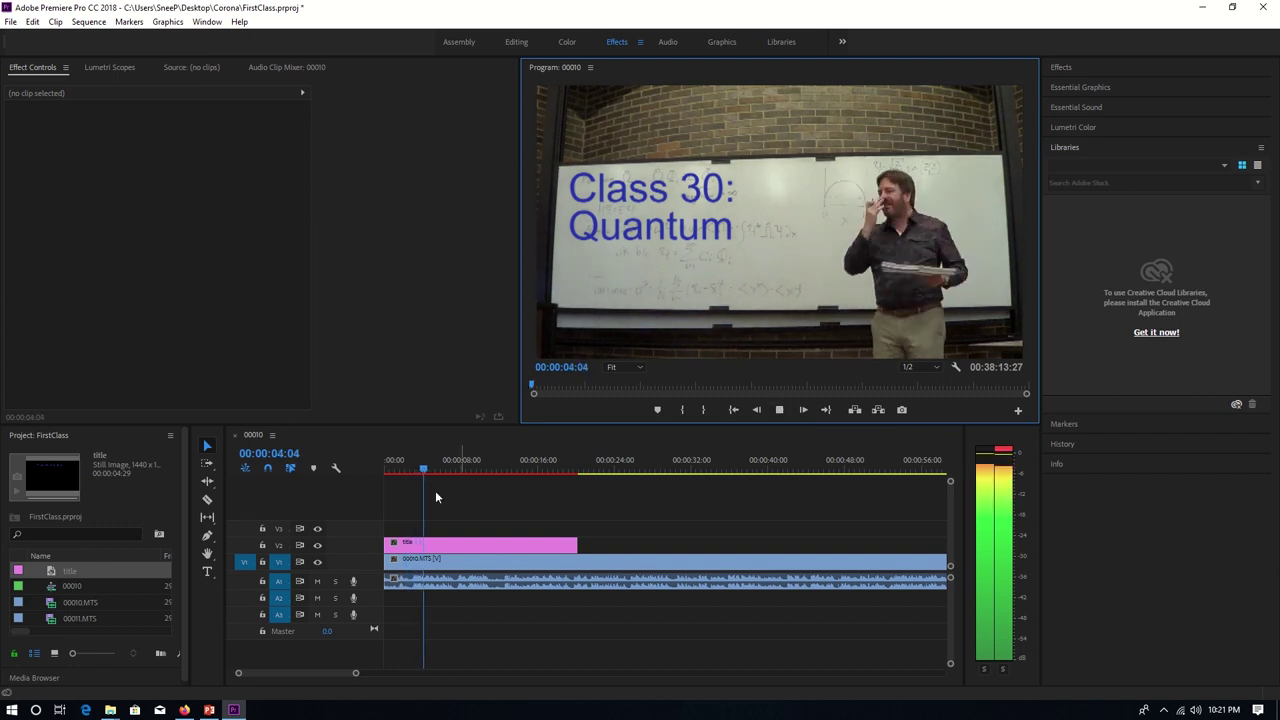
pyautogui.moveTo(428, 464); pyautogui.dragTo(374, 494)
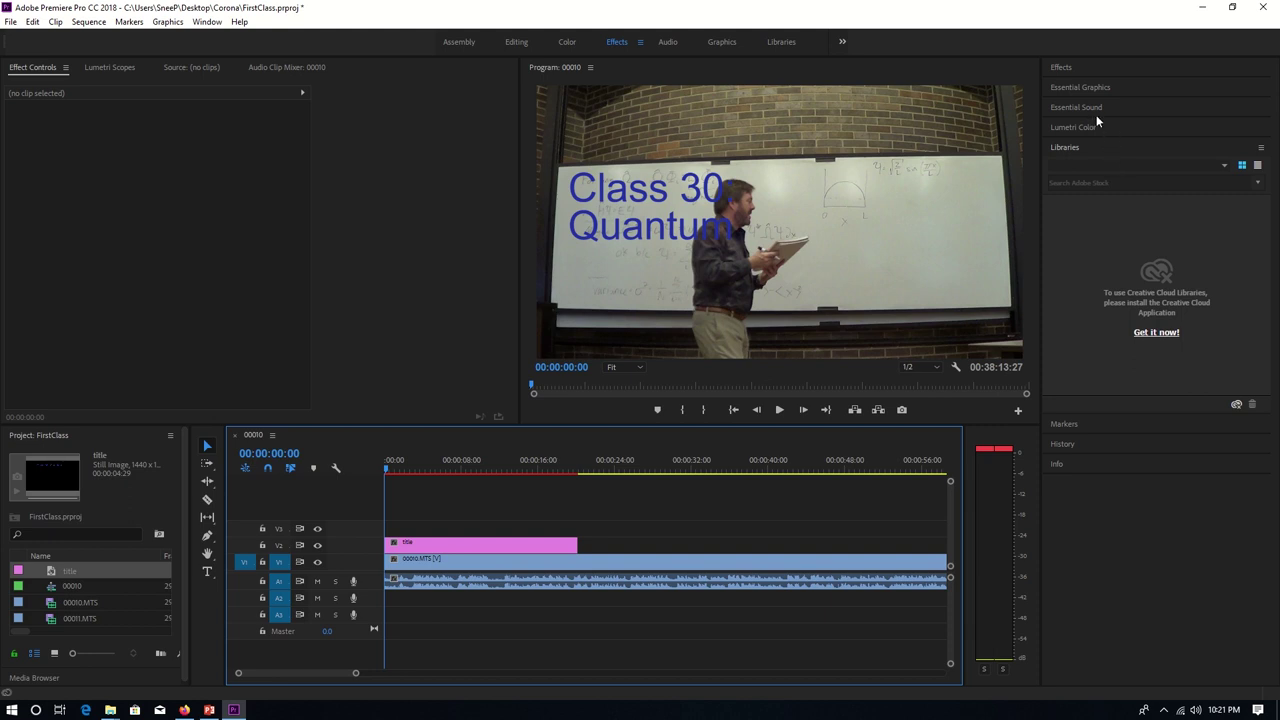
# Apply the Cross Dissolve video transition to the start of the title clip on track V2
pyautogui.click(1064, 67)
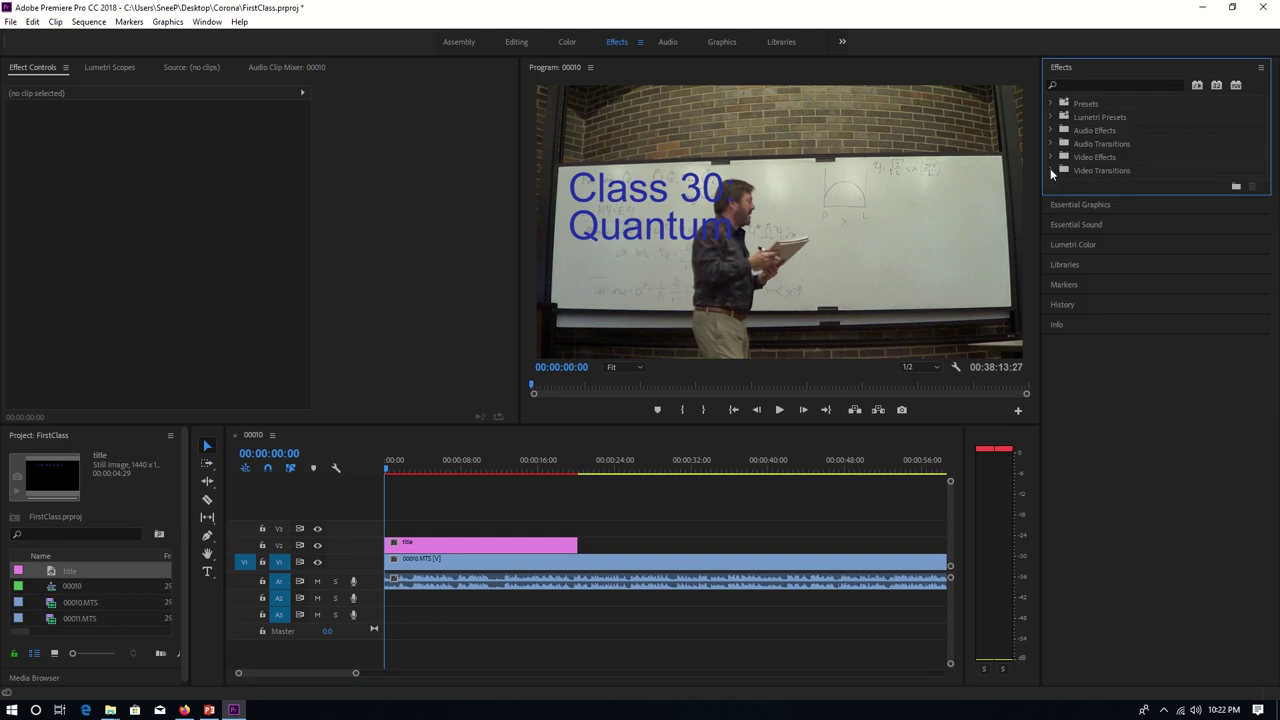
pyautogui.click(1050, 170)
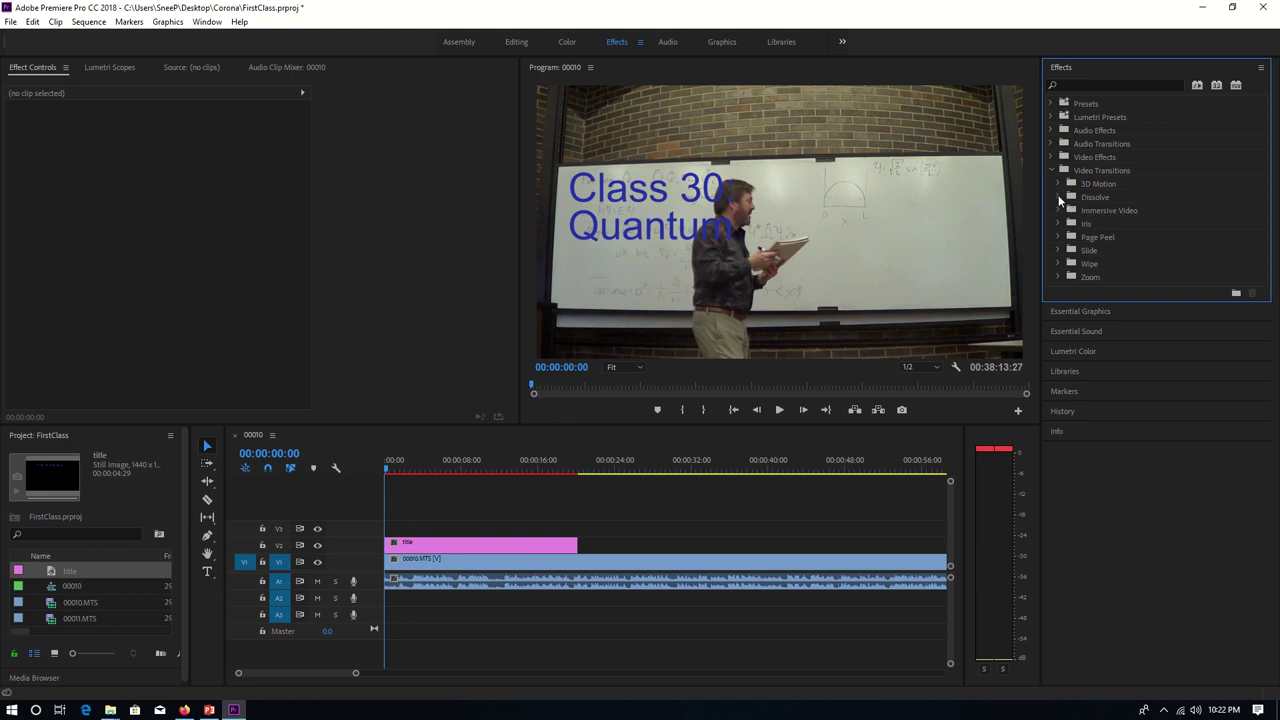
pyautogui.click(1058, 195)
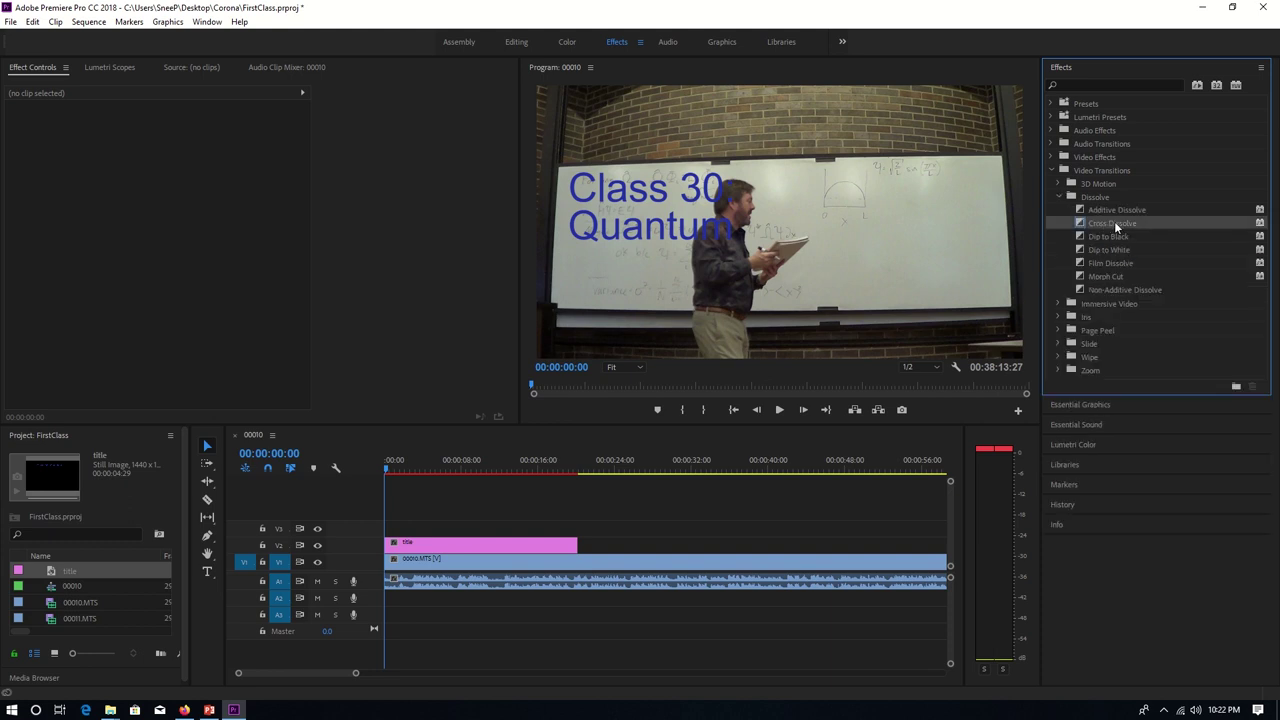
pyautogui.moveTo(1114, 221); pyautogui.dragTo(421, 547)
pyautogui.moveTo(1108, 224)
pyautogui.mouseDown()
pyautogui.moveTo(720, 440)
pyautogui.moveTo(437, 567)
pyautogui.moveTo(389, 547)
pyautogui.mouseUp()
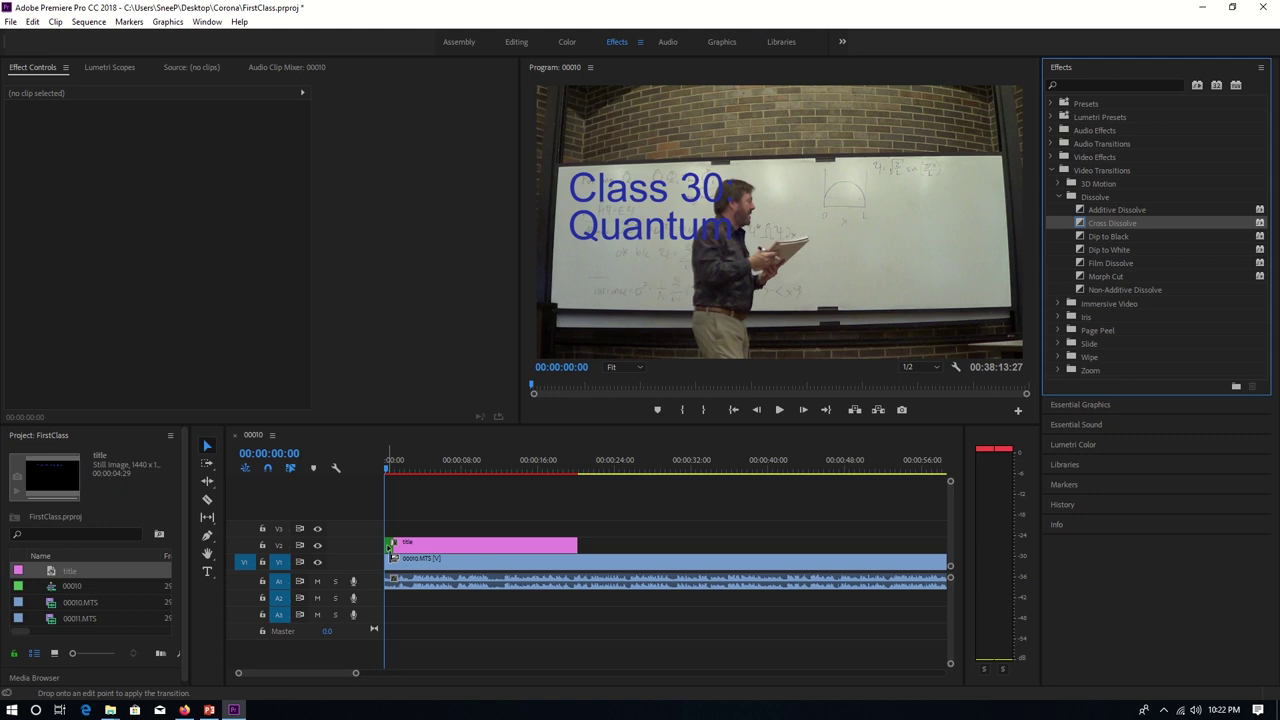
pyautogui.moveTo(389, 547); pyautogui.dragTo(389, 547)
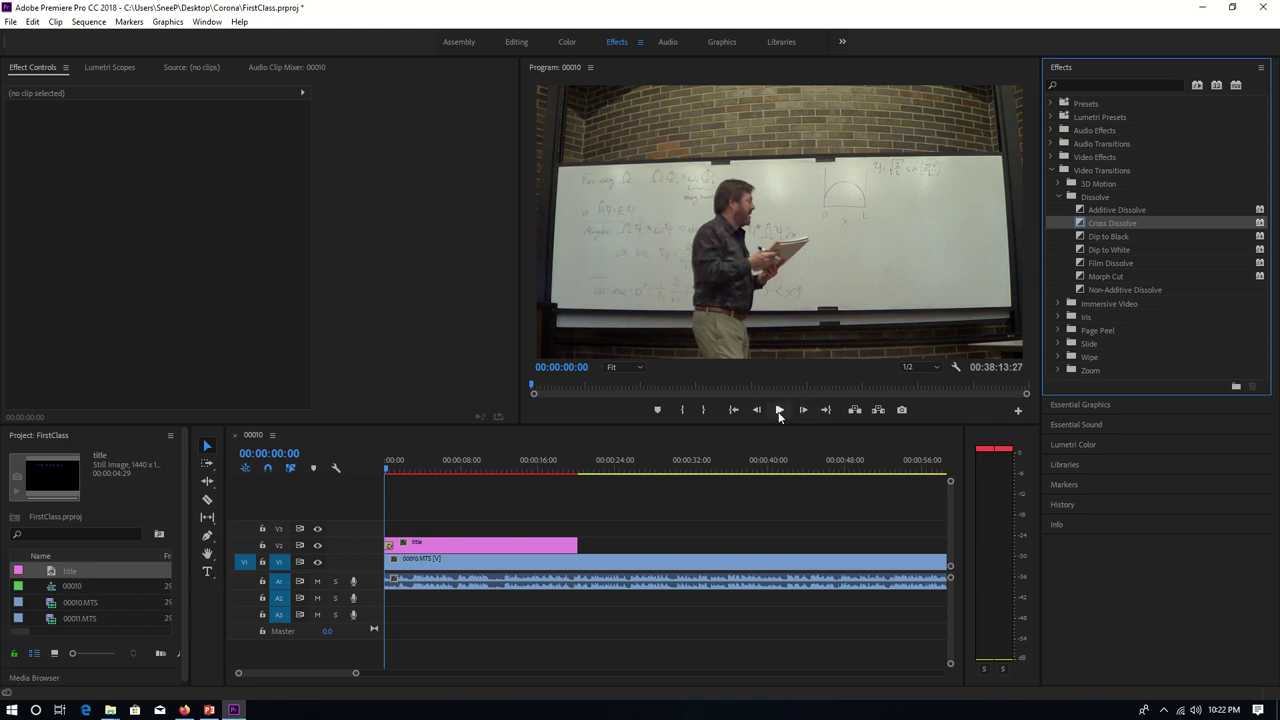
# Preview the title's fade-in and apply Cross Dissolve to the start of clip 00010.MTS on track V1
pyautogui.click(779, 410)
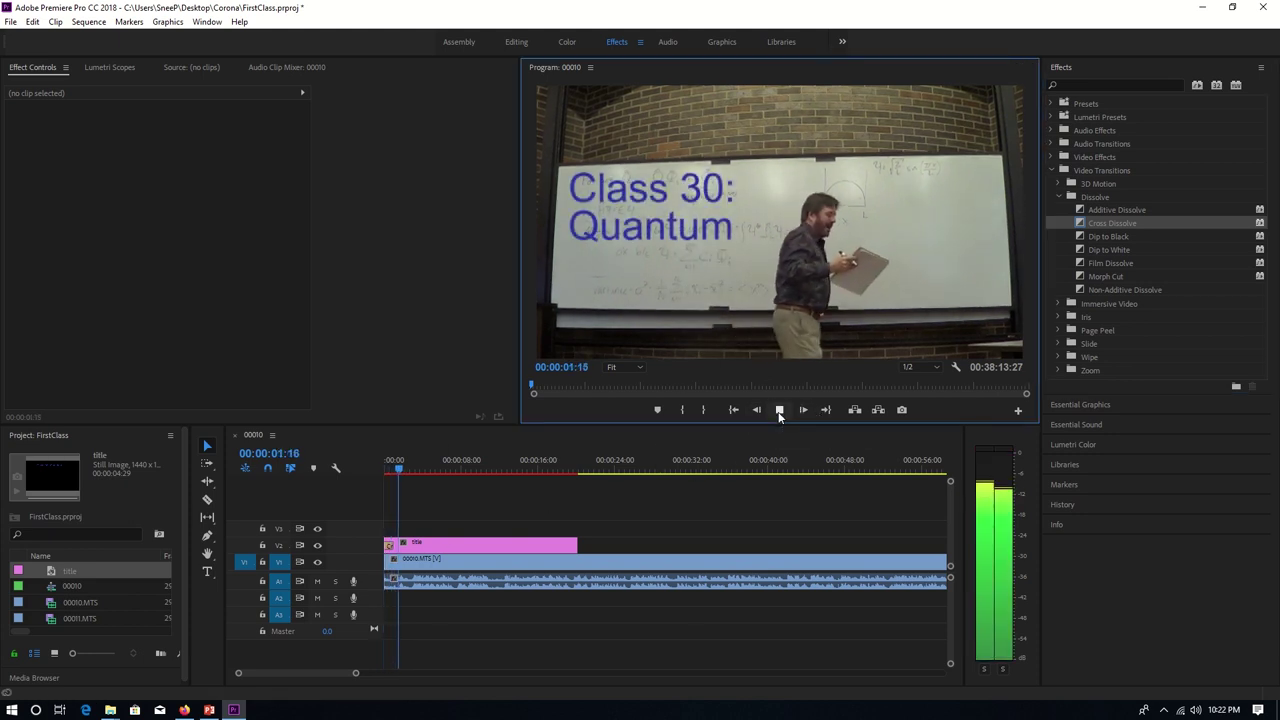
pyautogui.click(779, 410)
pyautogui.moveTo(1098, 217); pyautogui.dragTo(394, 568)
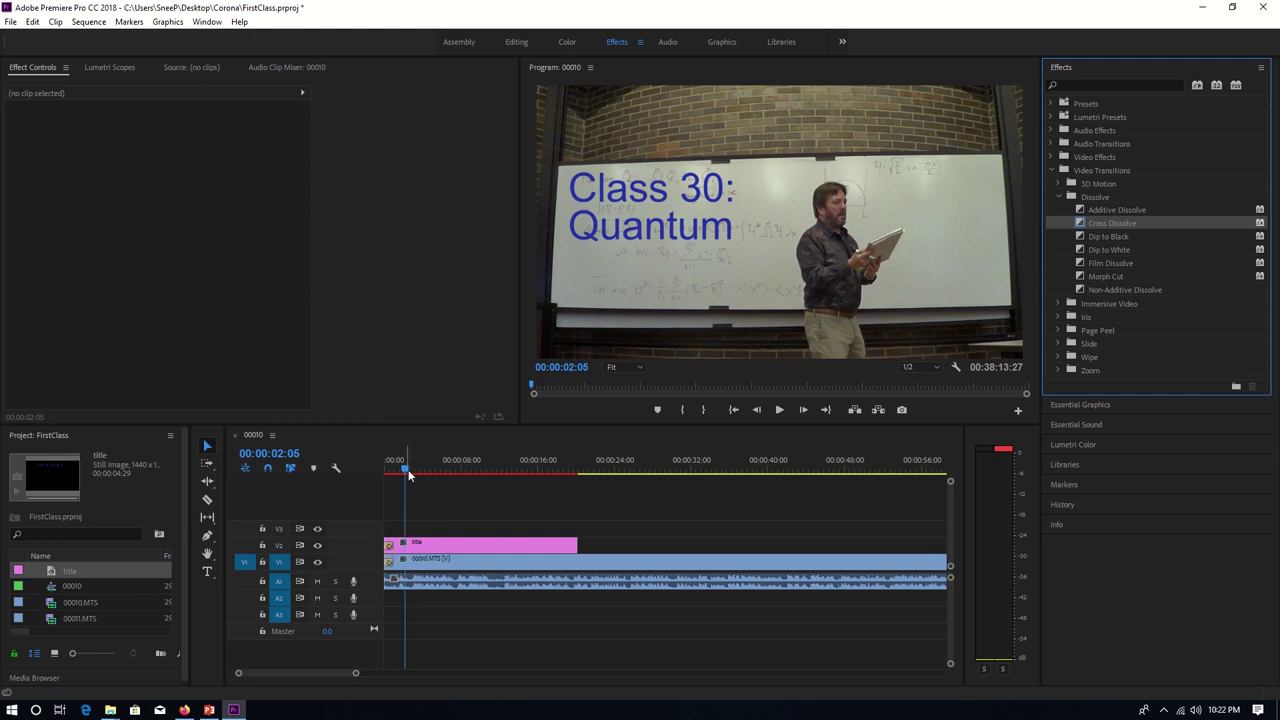
# Play the opening from the sequence start to check the fade-in of both the video and the title
pyautogui.moveTo(410, 466); pyautogui.dragTo(386, 466)
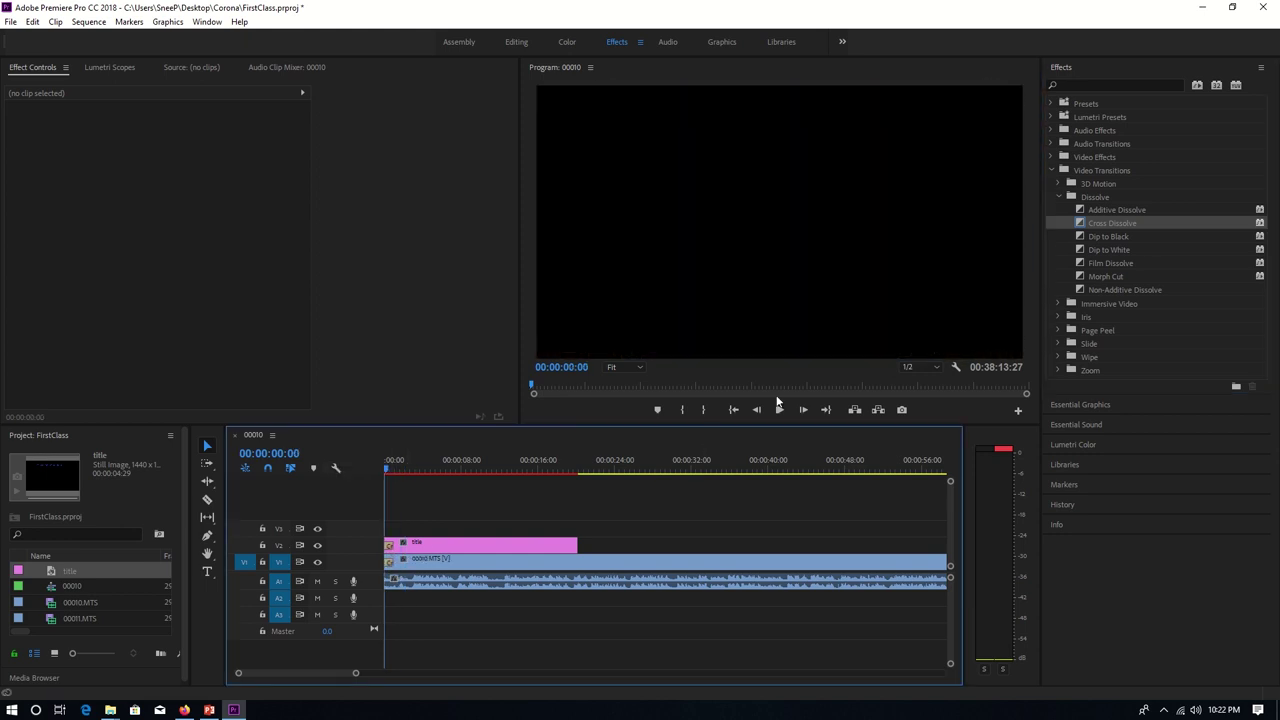
pyautogui.click(781, 410)
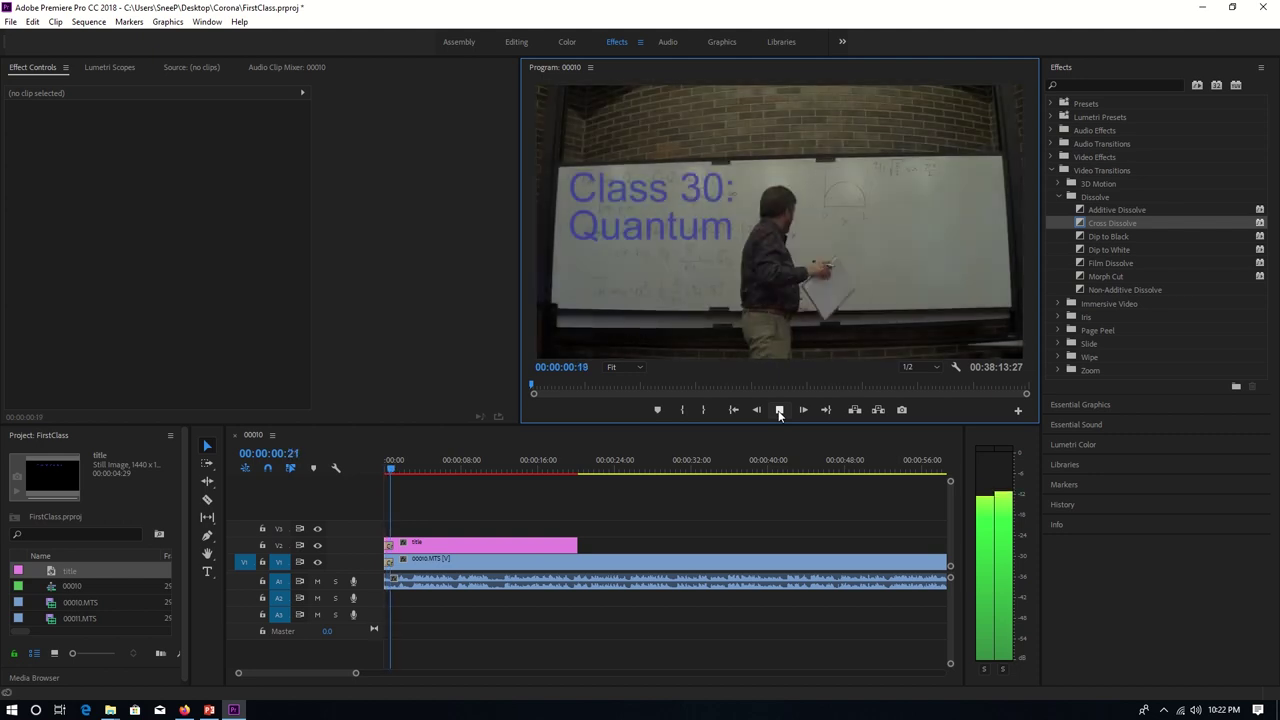
pyautogui.click(780, 410)
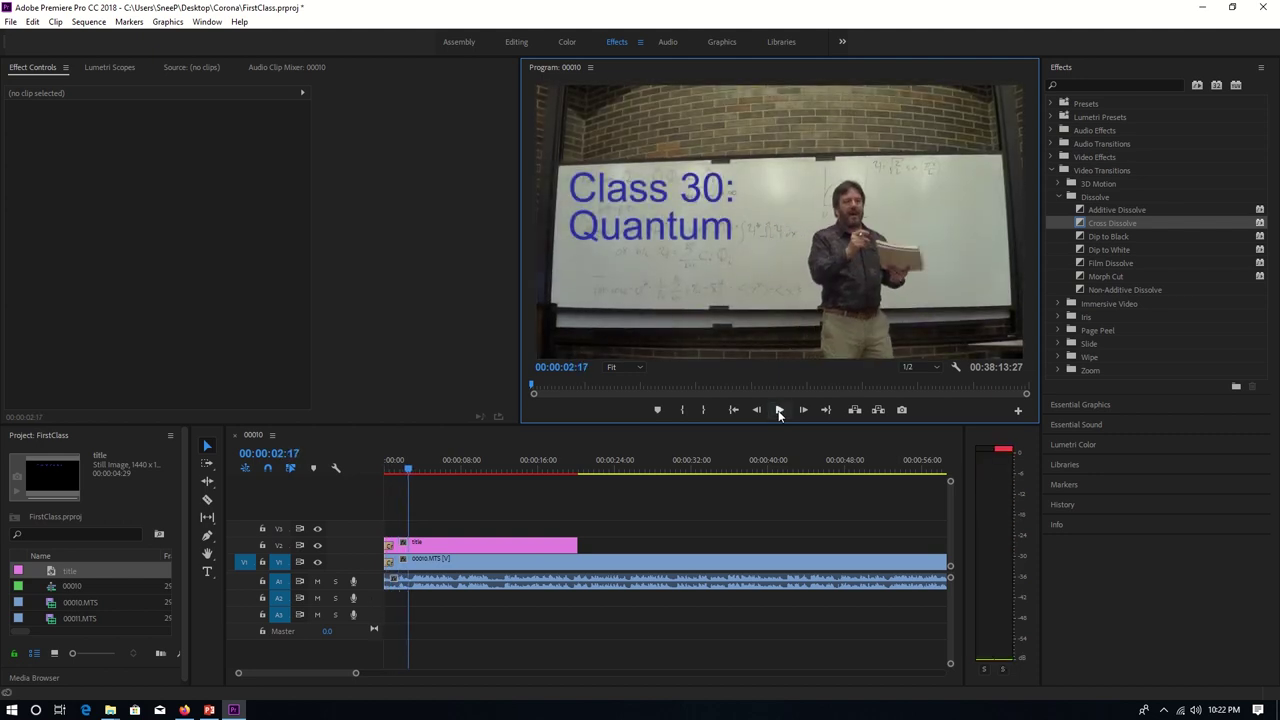
pyautogui.click(388, 474)
pyautogui.moveTo(388, 474); pyautogui.dragTo(366, 472)
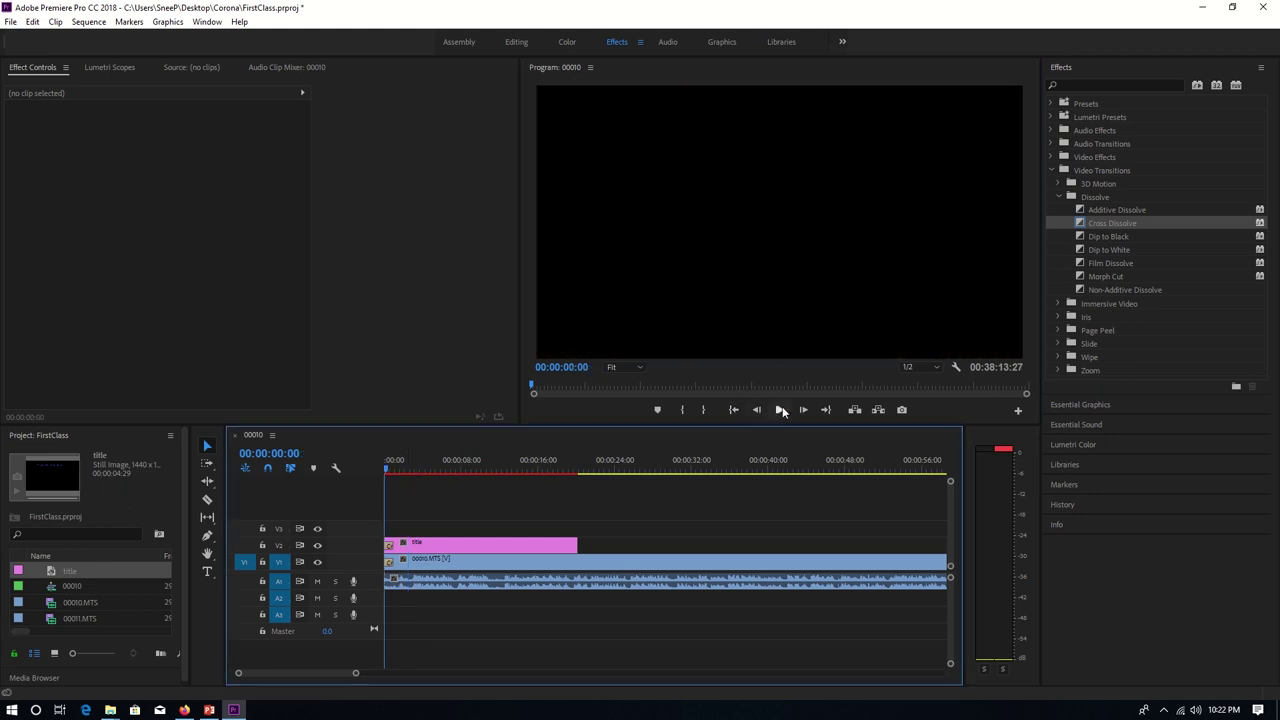
pyautogui.click(780, 410)
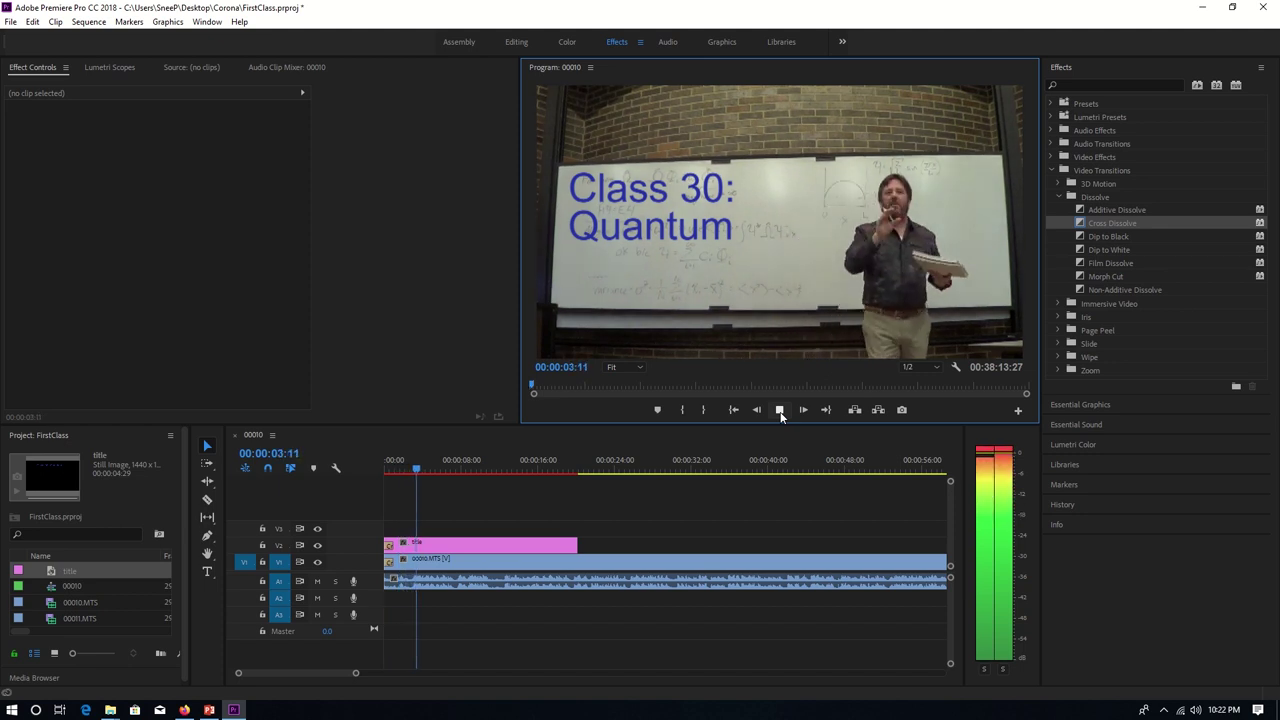
# Shorten the title clip on V2 to end at about 9.5 seconds, and apply Cross Dissolve to its end
pyautogui.click(779, 410)
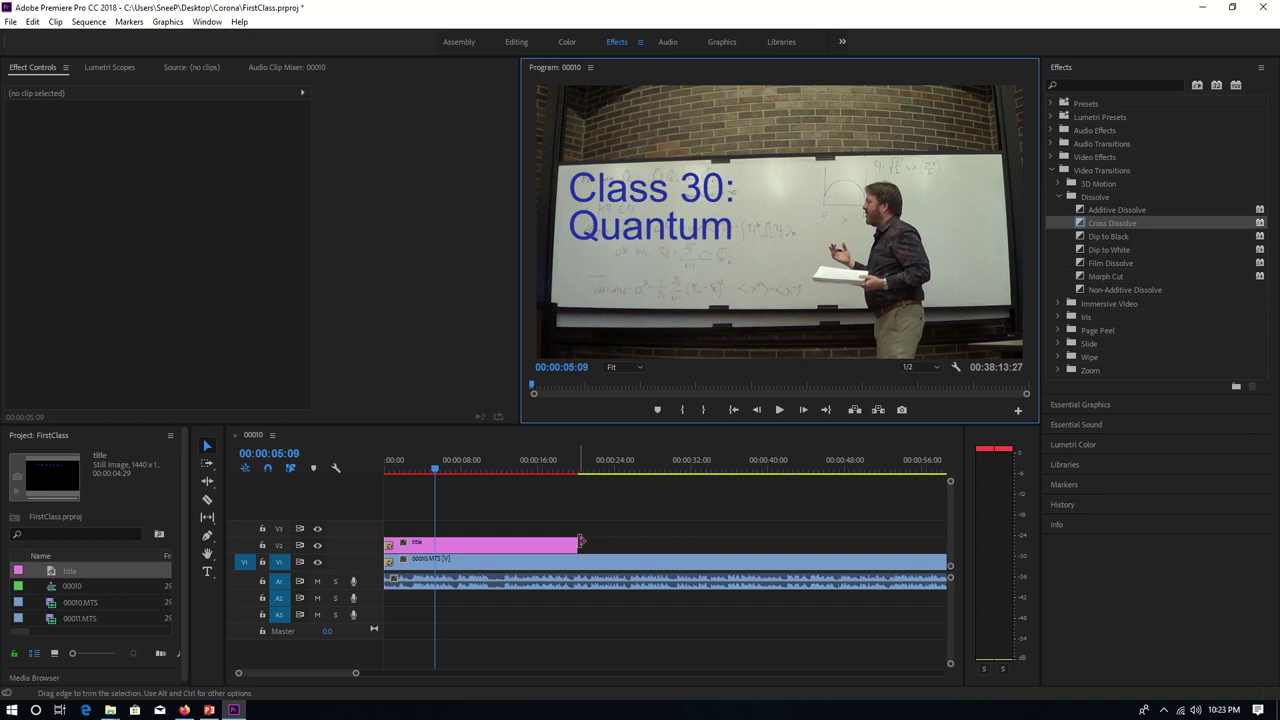
pyautogui.moveTo(577, 545); pyautogui.dragTo(476, 545)
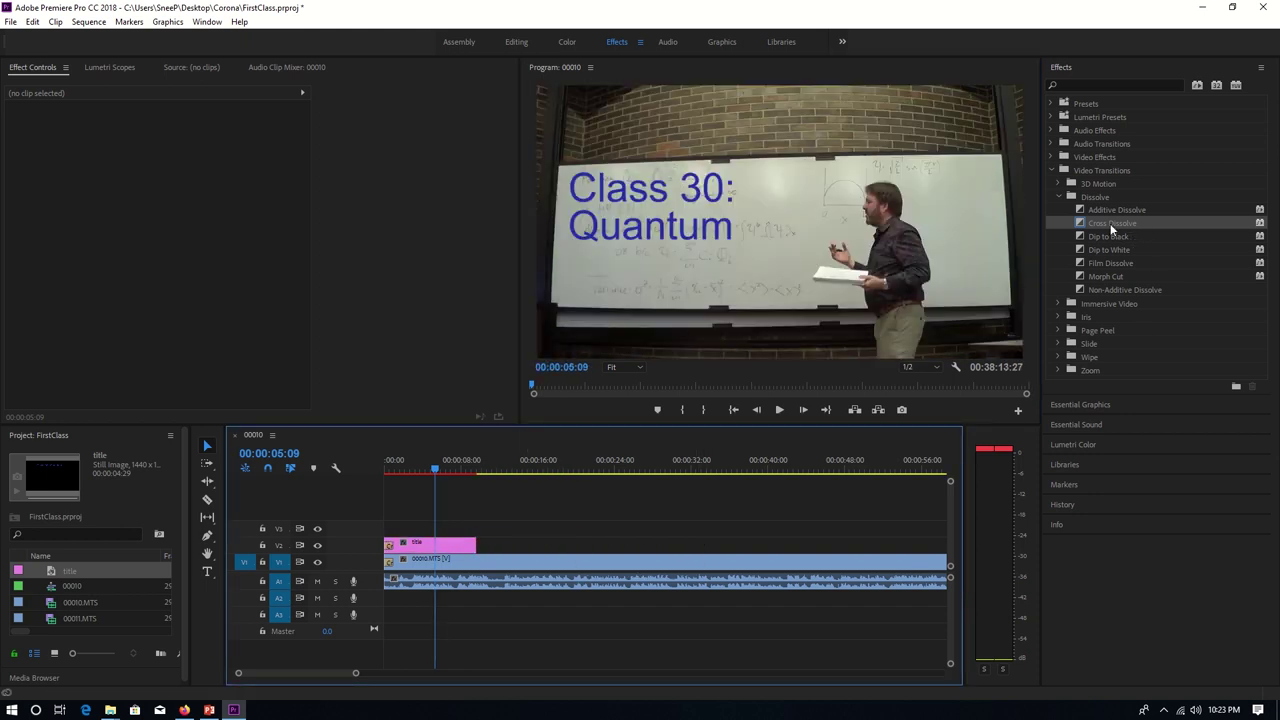
pyautogui.moveTo(1112, 224); pyautogui.dragTo(474, 545)
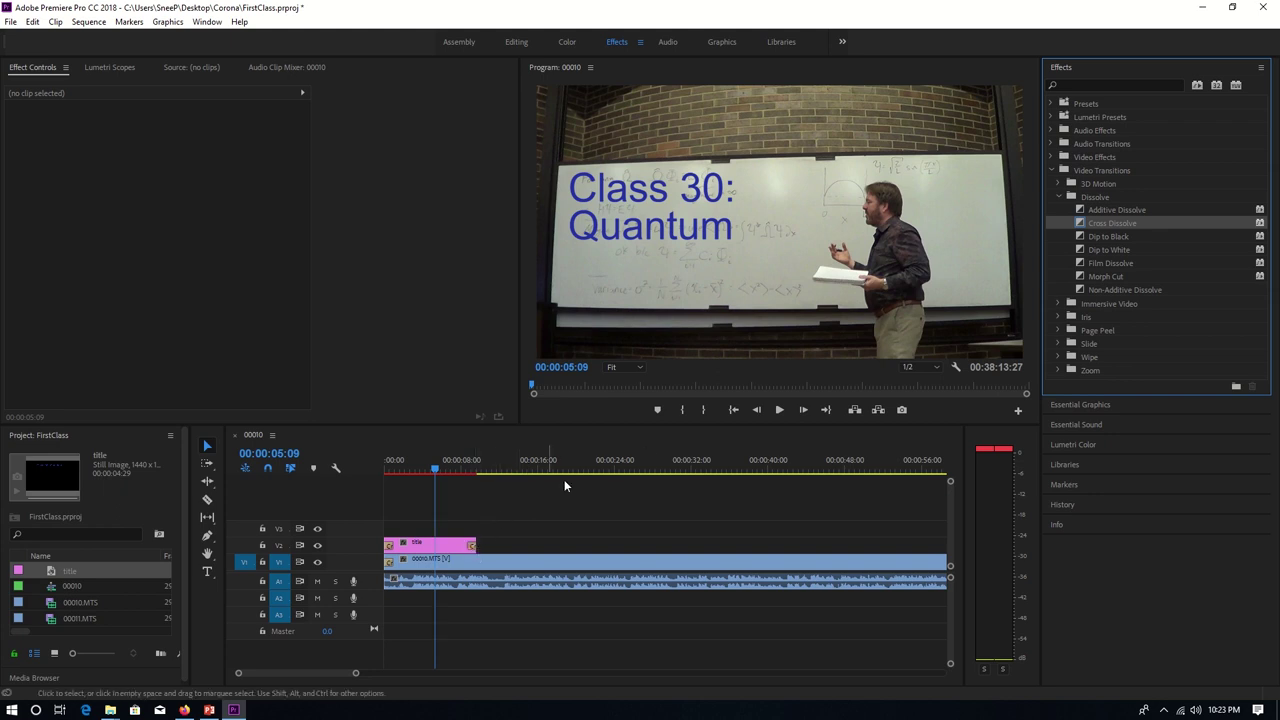
pyautogui.click(779, 410)
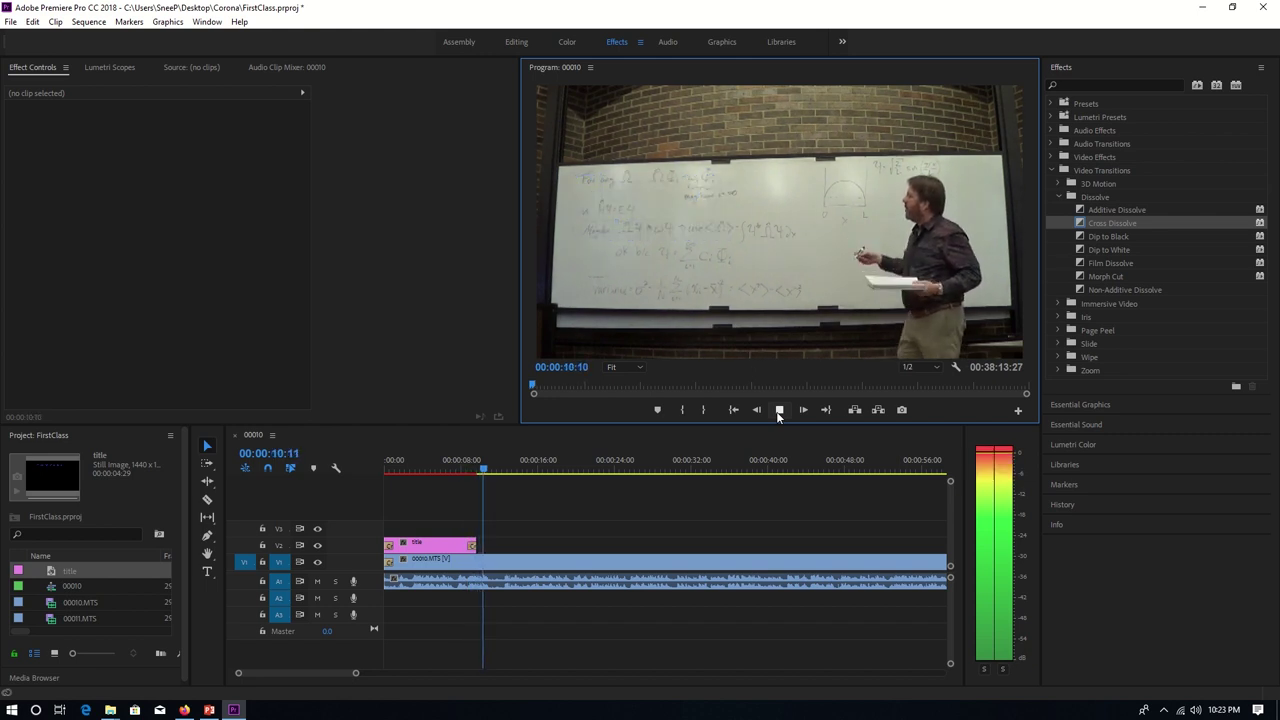
pyautogui.click(779, 410)
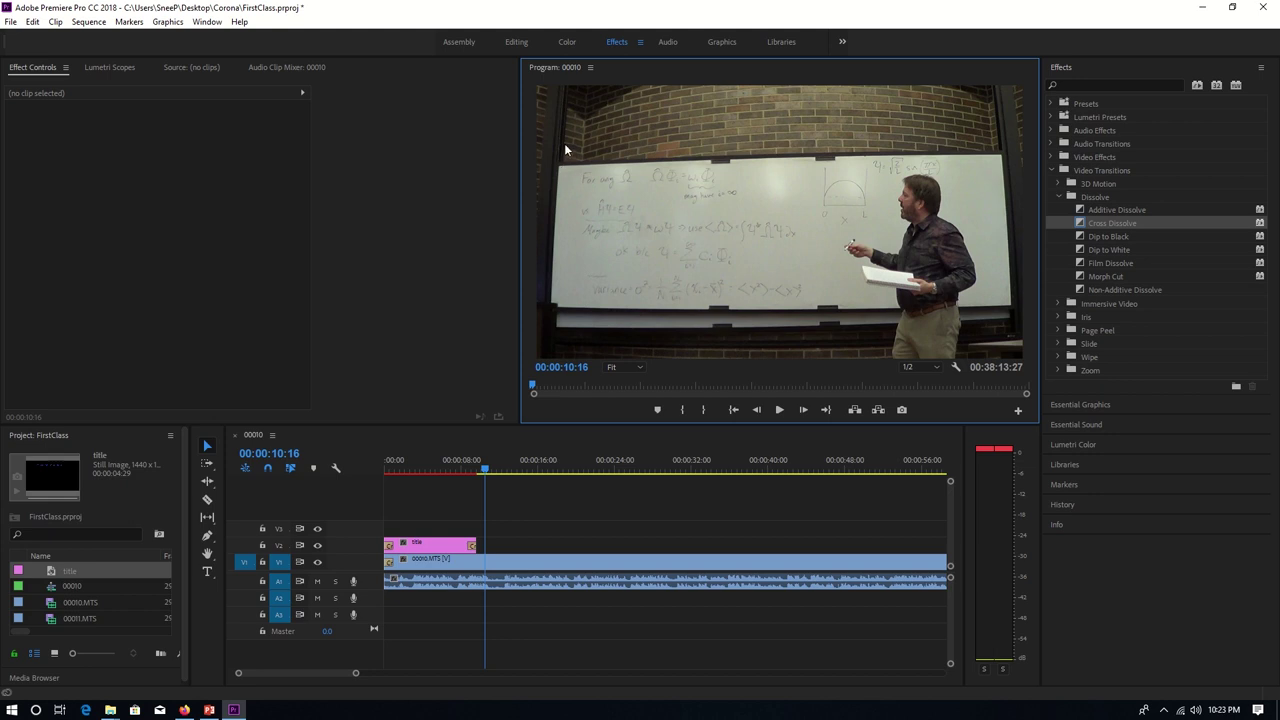
# Apply the Corner Pin distort video effect to clip 00010.MTS on track V1
pyautogui.click(1051, 157)
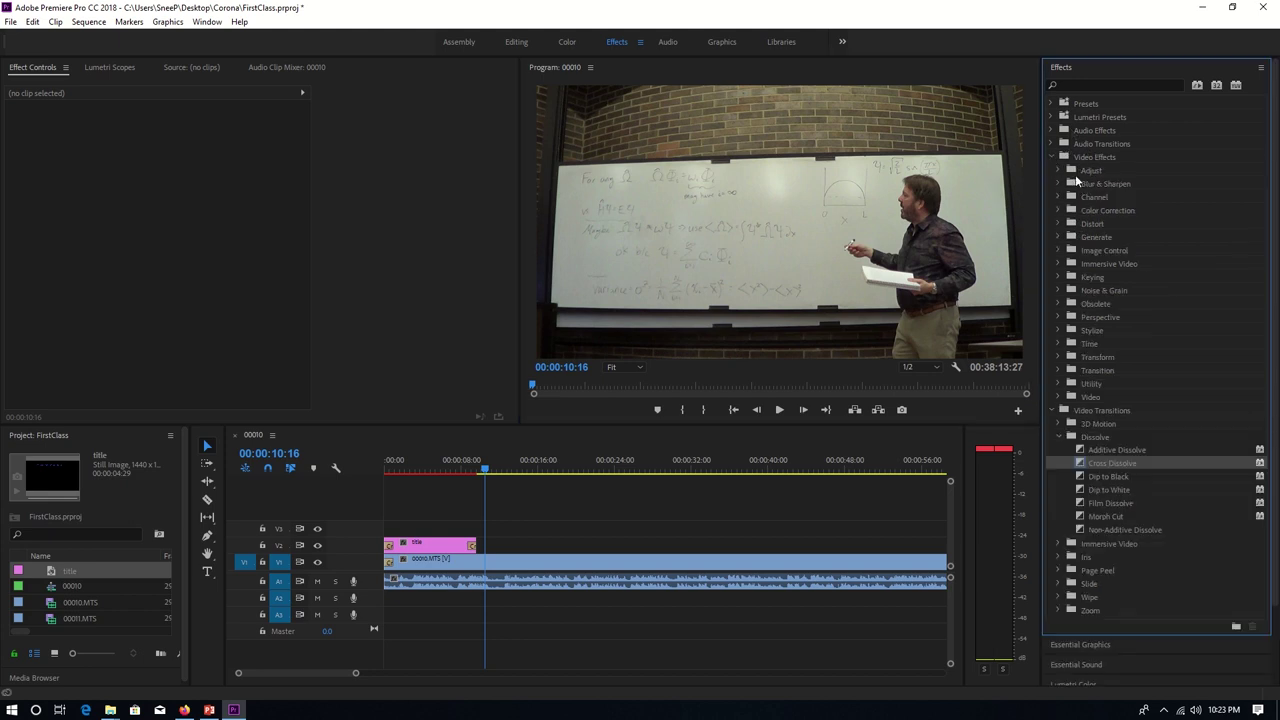
pyautogui.click(1057, 171)
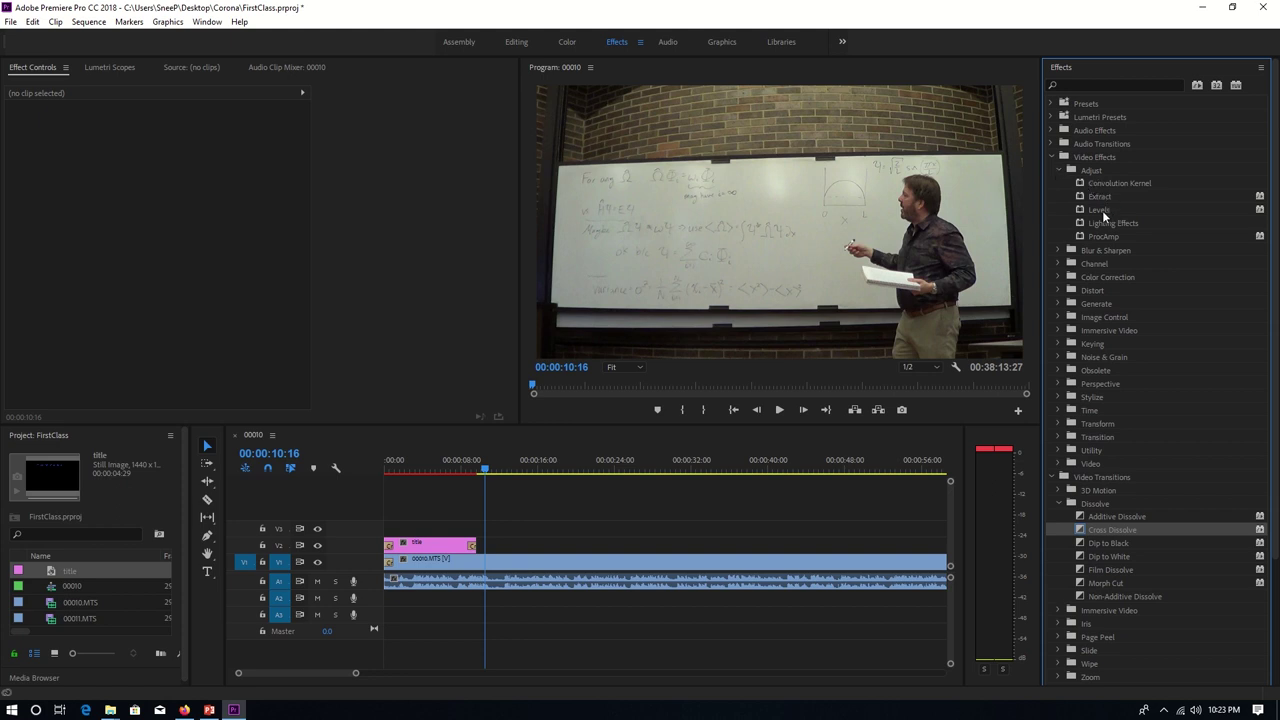
pyautogui.click(1059, 170)
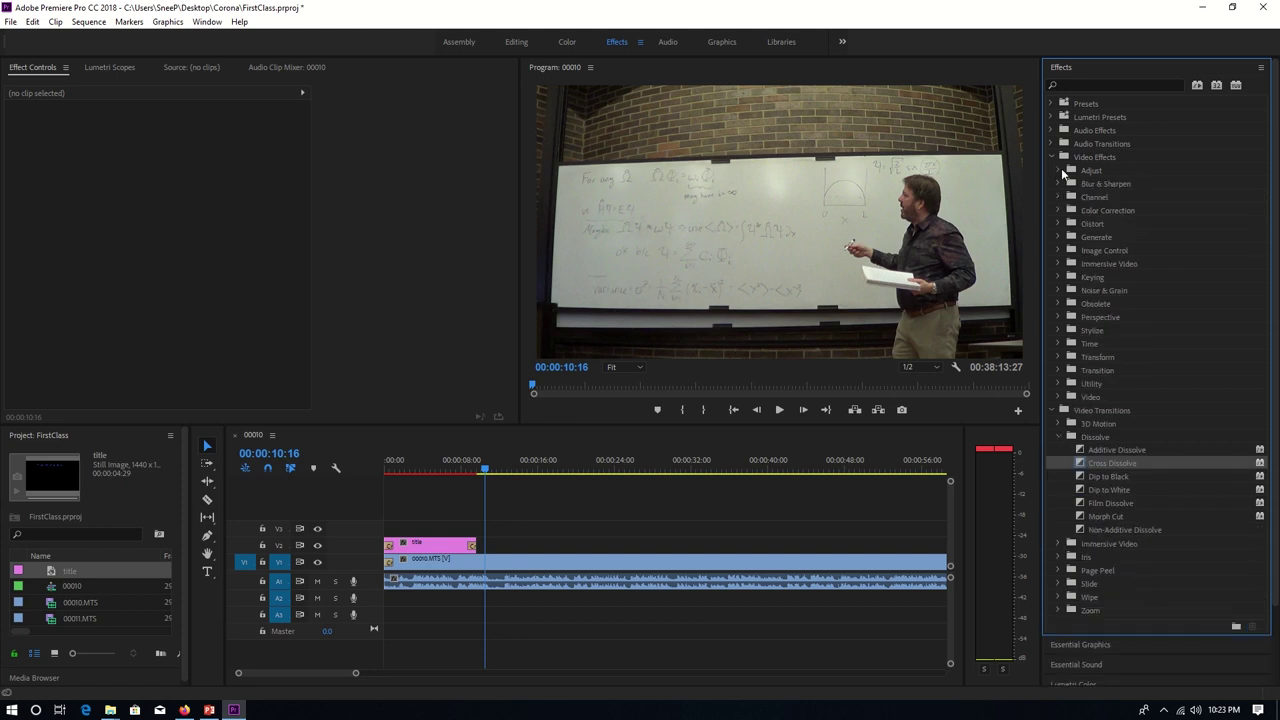
pyautogui.click(1056, 224)
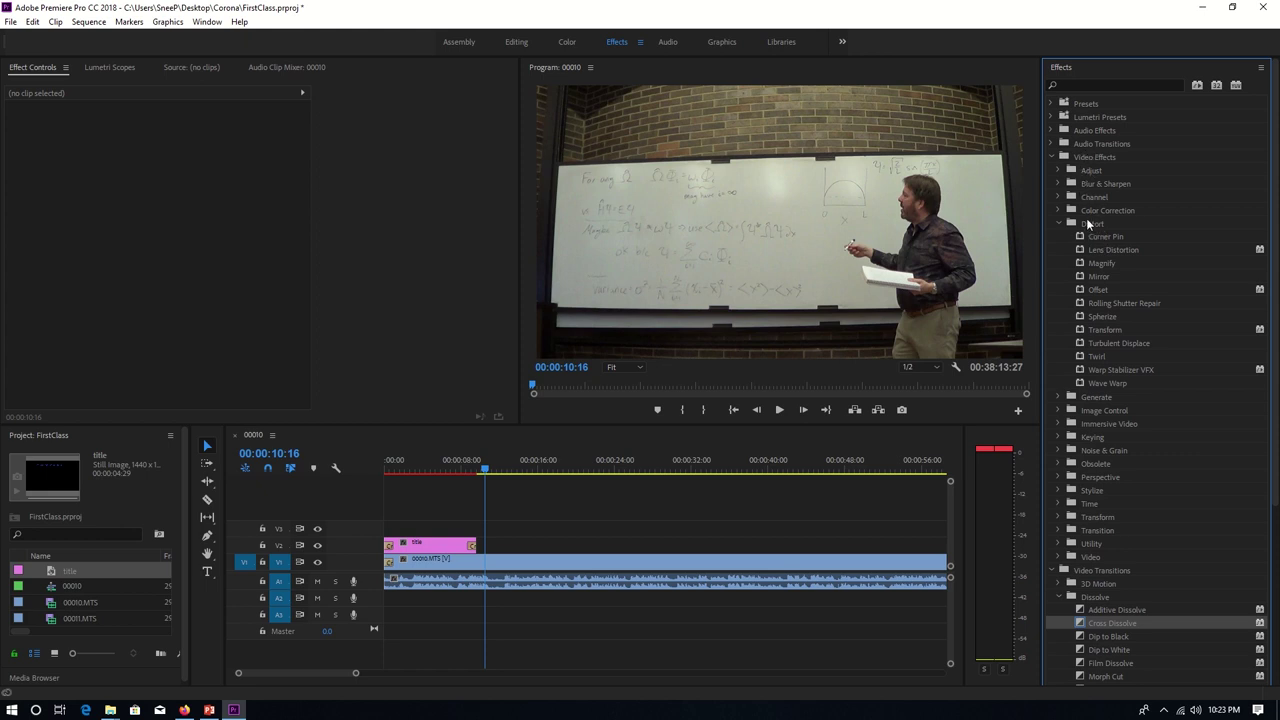
pyautogui.click(1105, 237)
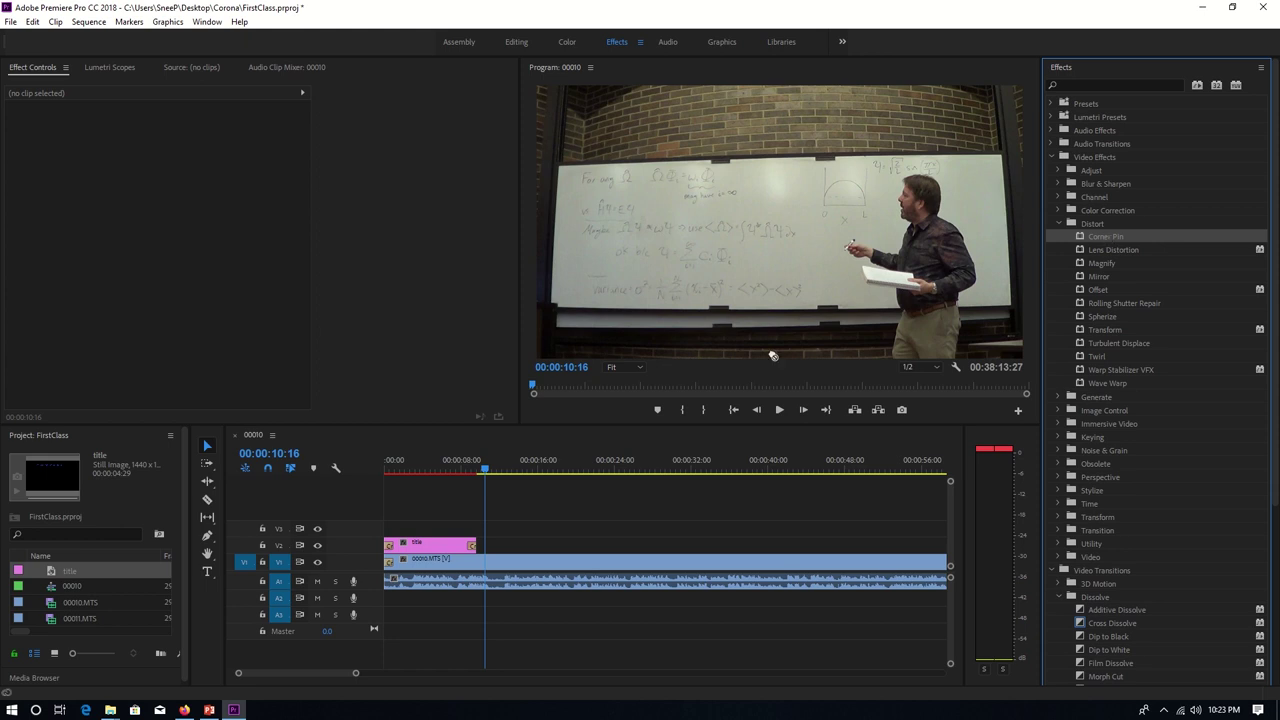
pyautogui.click(581, 571)
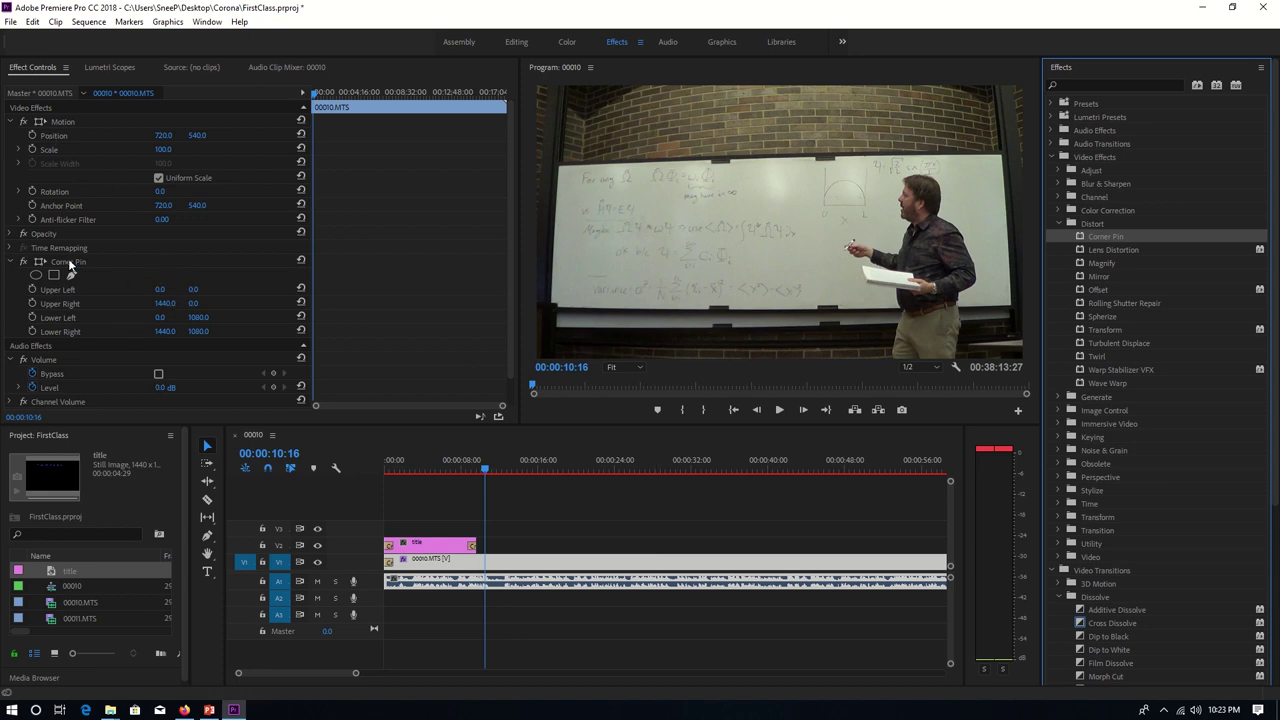
# Set the Corner Pin horizontal values of clip 00010.MTS to -42.0 for Upper Left and 1501.0 for Upper Right
pyautogui.click(157, 291)
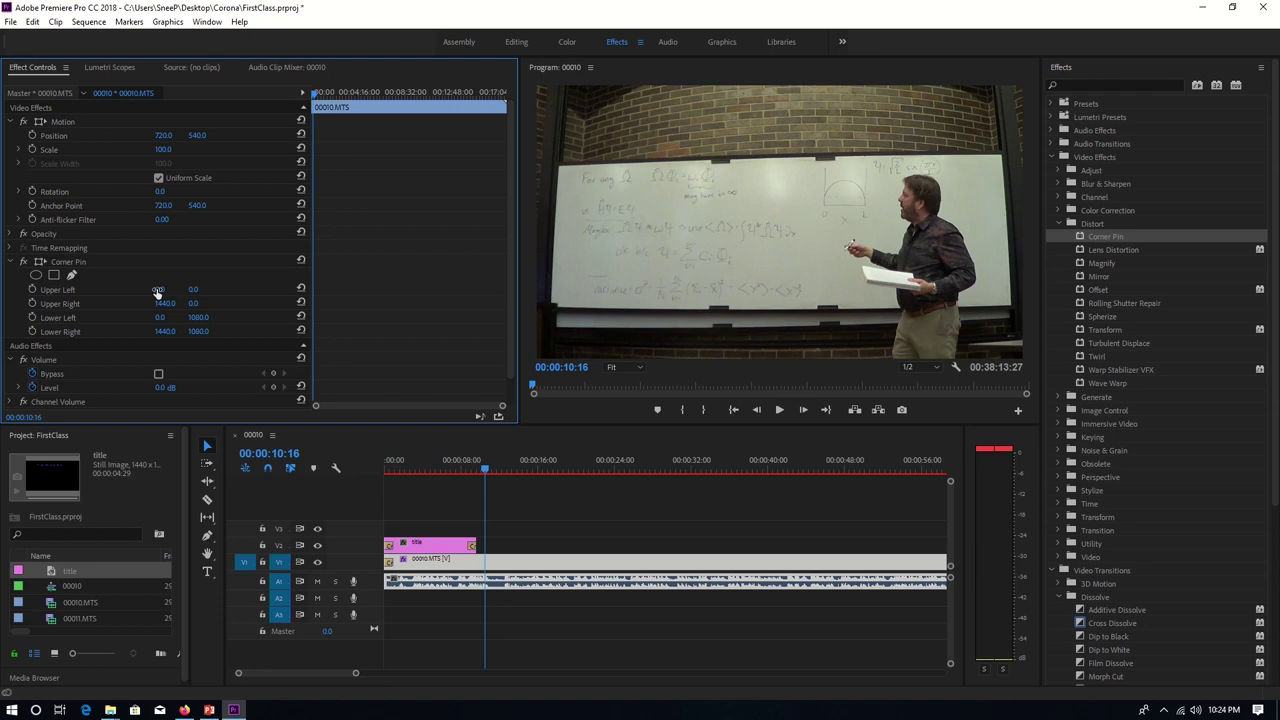
pyautogui.moveTo(157, 291); pyautogui.dragTo(151, 319)
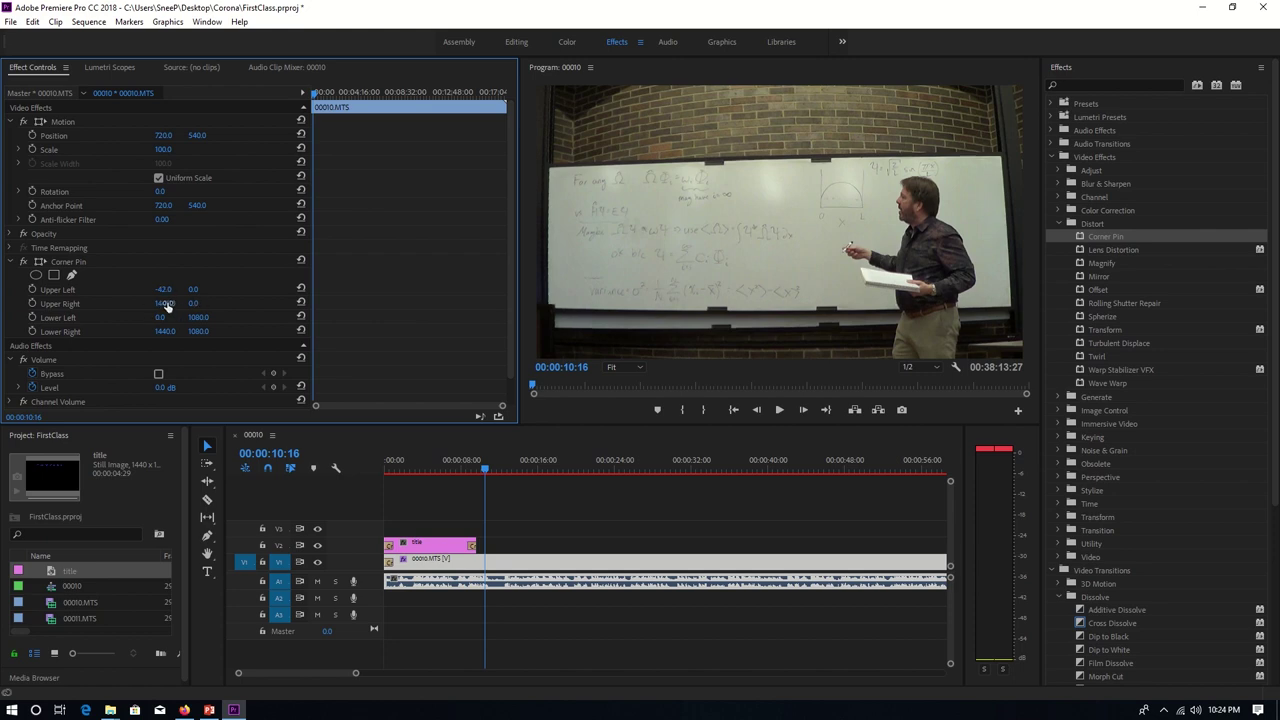
pyautogui.moveTo(167, 307); pyautogui.dragTo(232, 318)
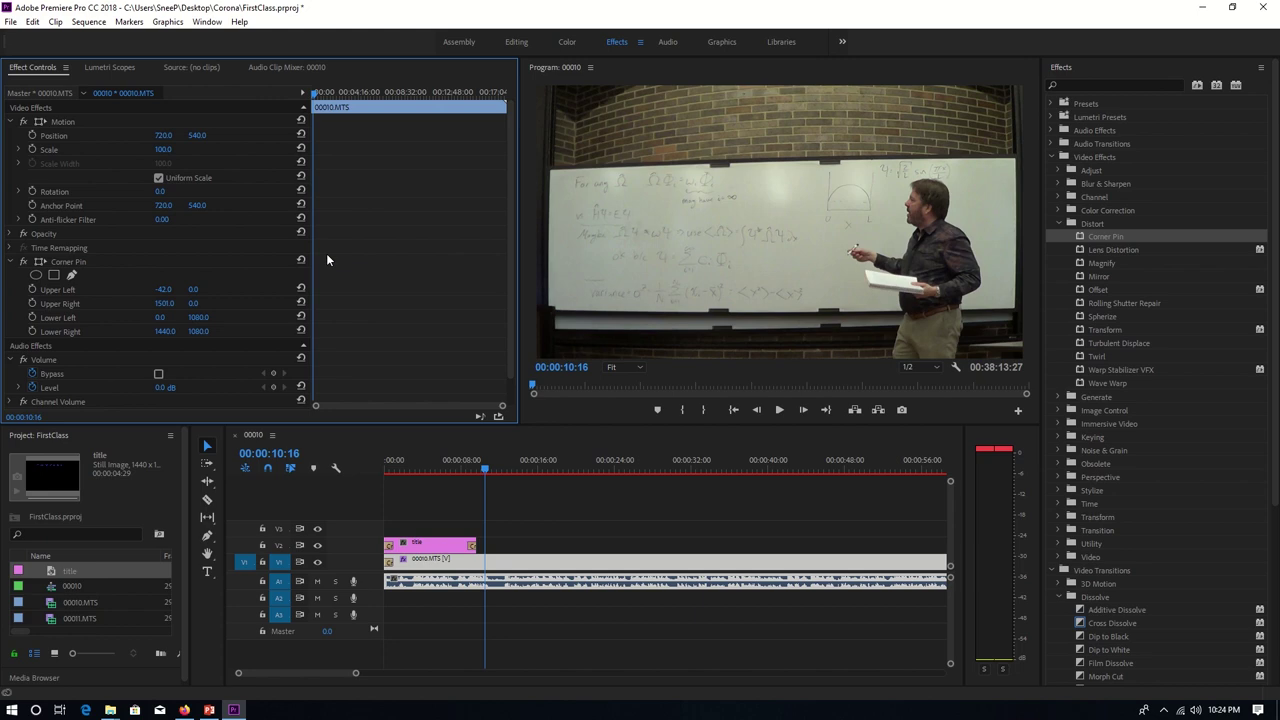
# Play the corrected 00010.MTS clip and the cut to 00011.MTS to compare the whiteboard's shape in both clips
pyautogui.click(780, 410)
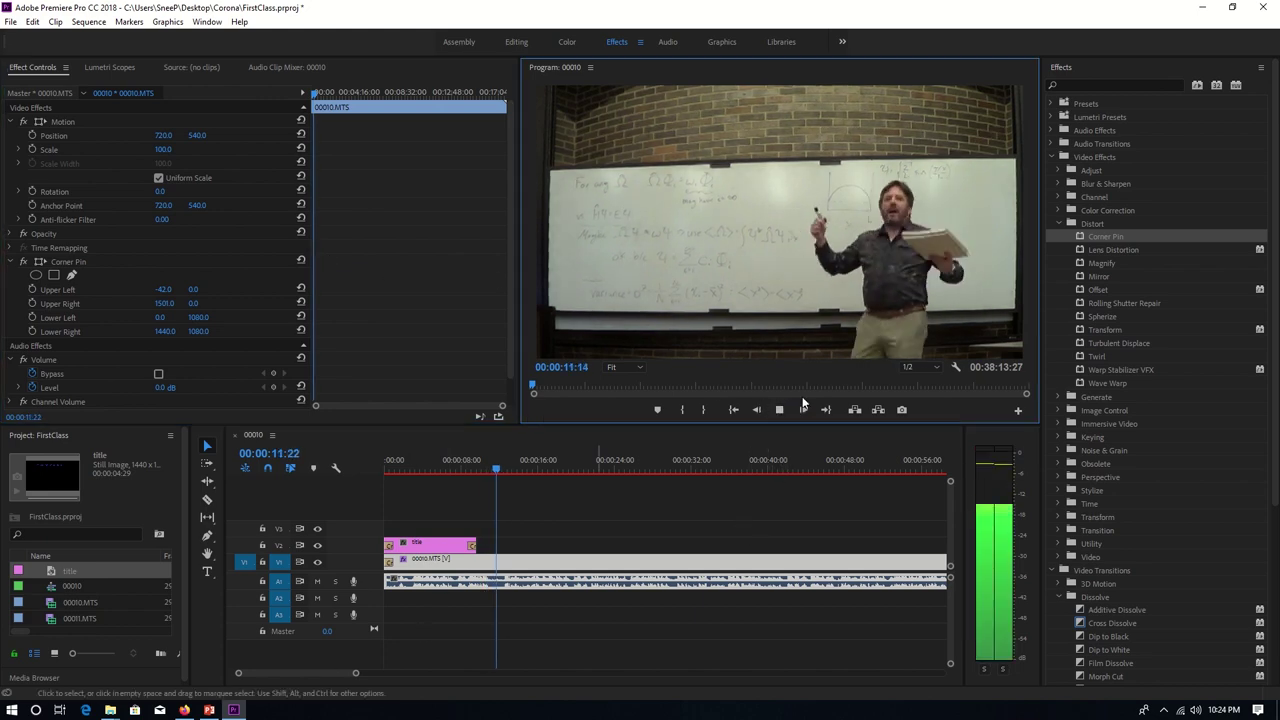
pyautogui.press('space')
pyautogui.moveTo(355, 673); pyautogui.dragTo(748, 674)
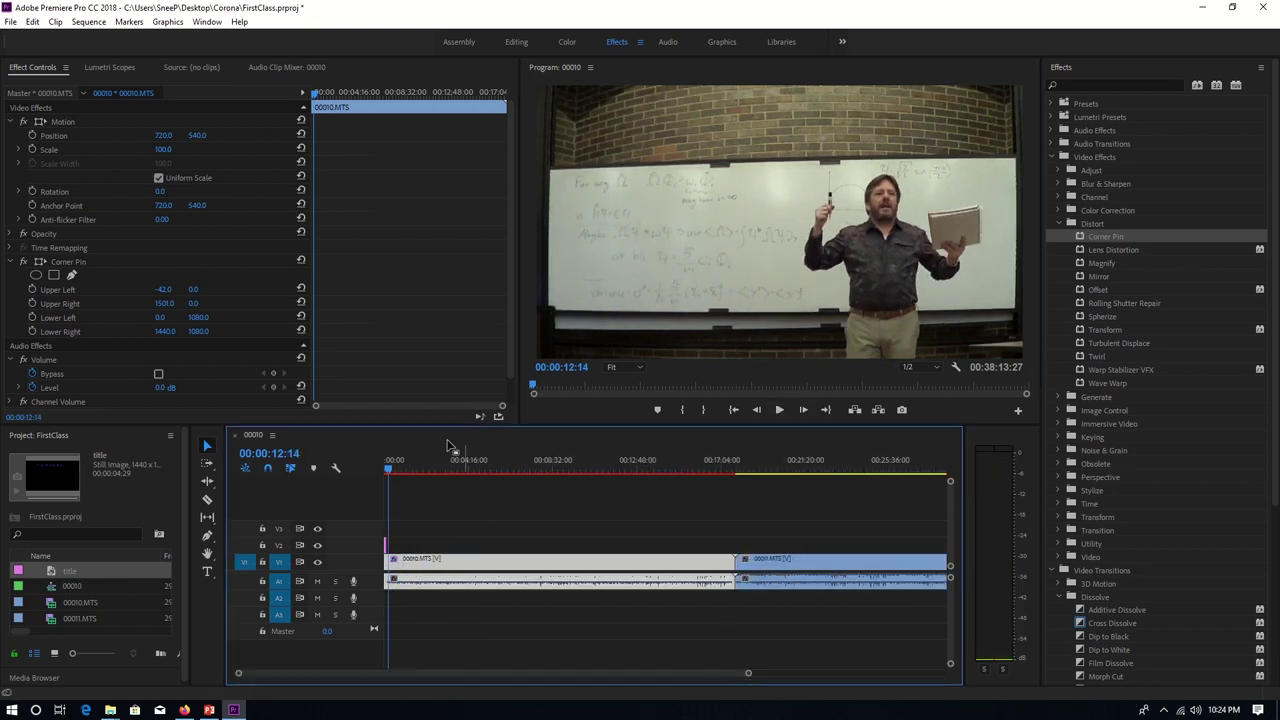
pyautogui.click(393, 472)
pyautogui.moveTo(393, 472); pyautogui.dragTo(733, 474)
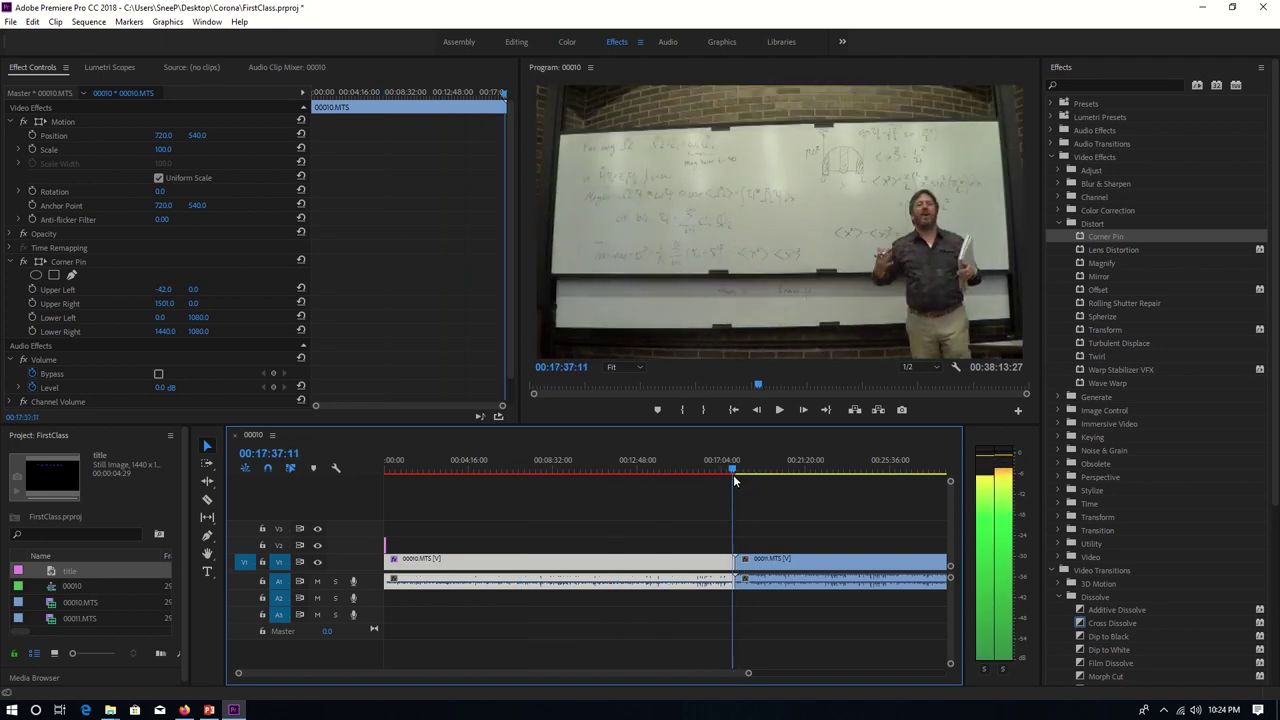
pyautogui.moveTo(748, 676); pyautogui.dragTo(537, 676)
pyautogui.click(780, 410)
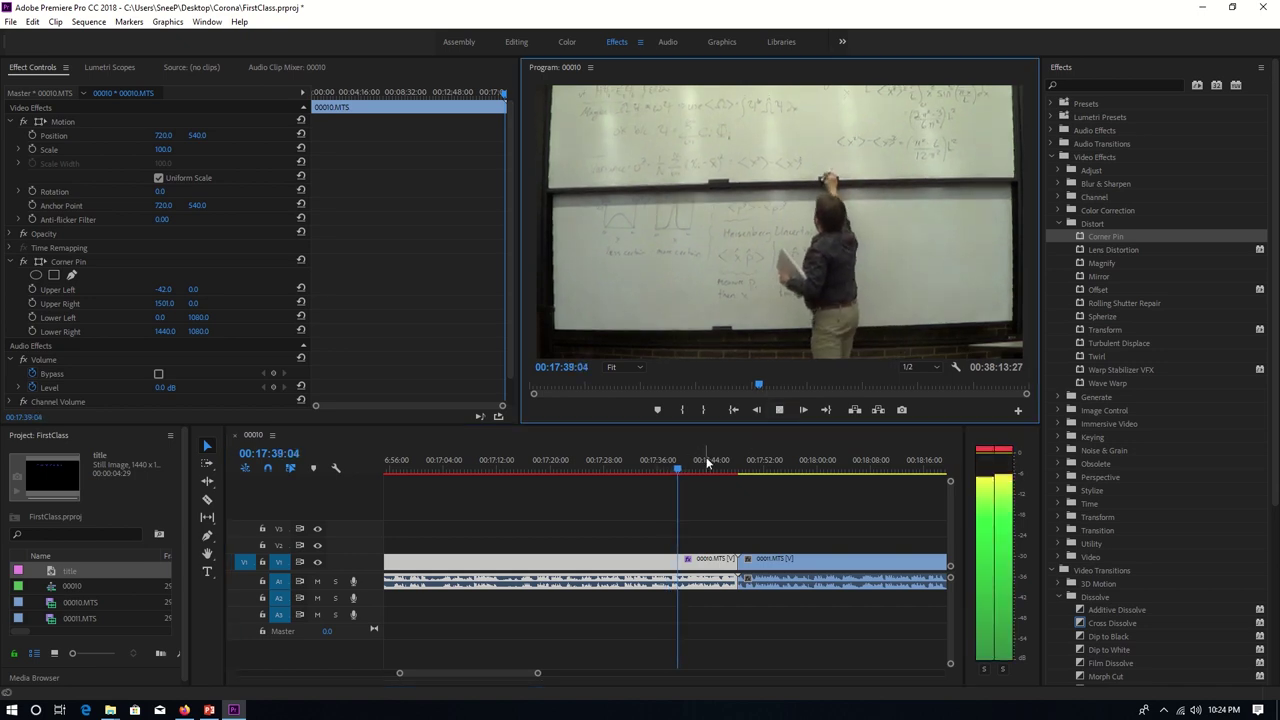
pyautogui.moveTo(683, 472); pyautogui.dragTo(728, 474)
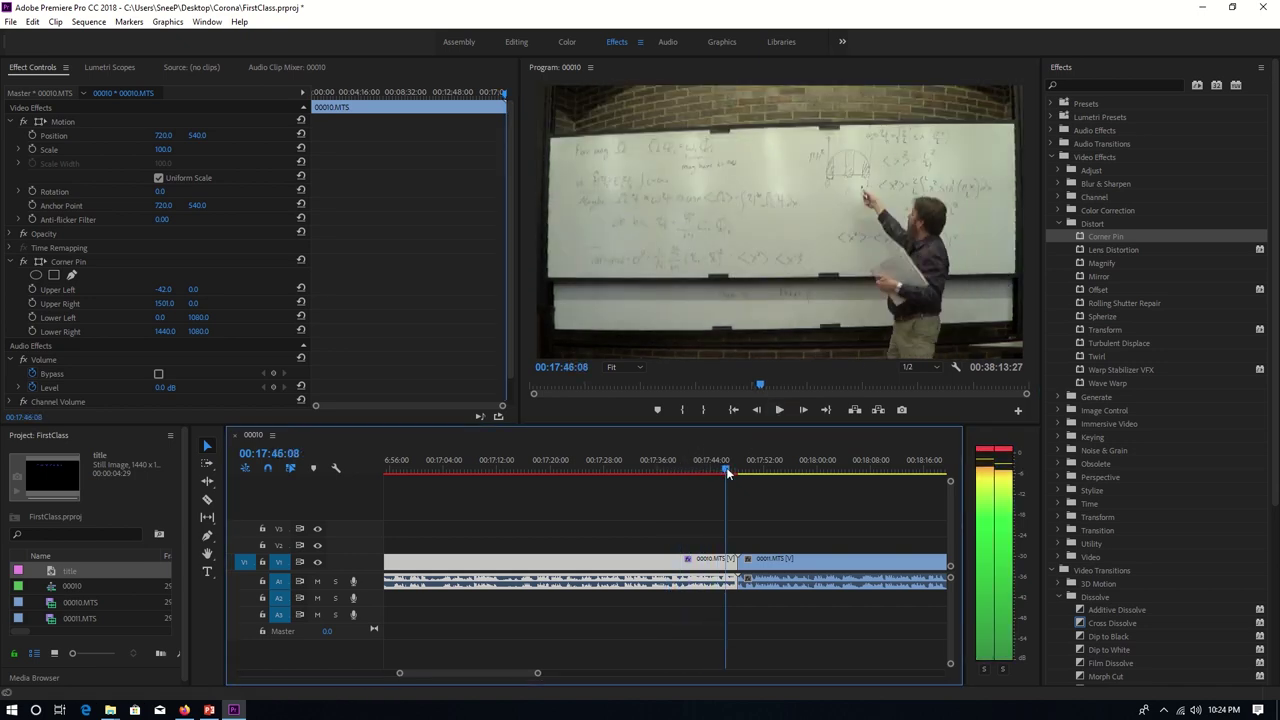
pyautogui.click(780, 410)
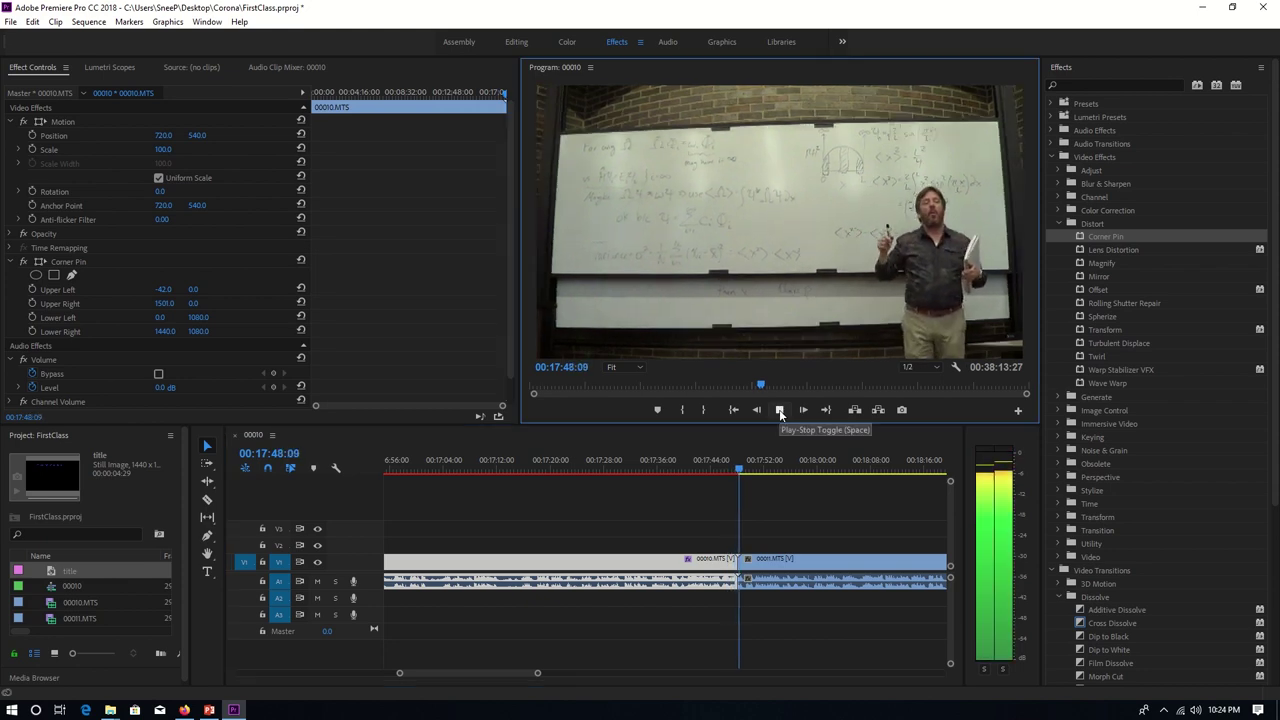
pyautogui.click(780, 410)
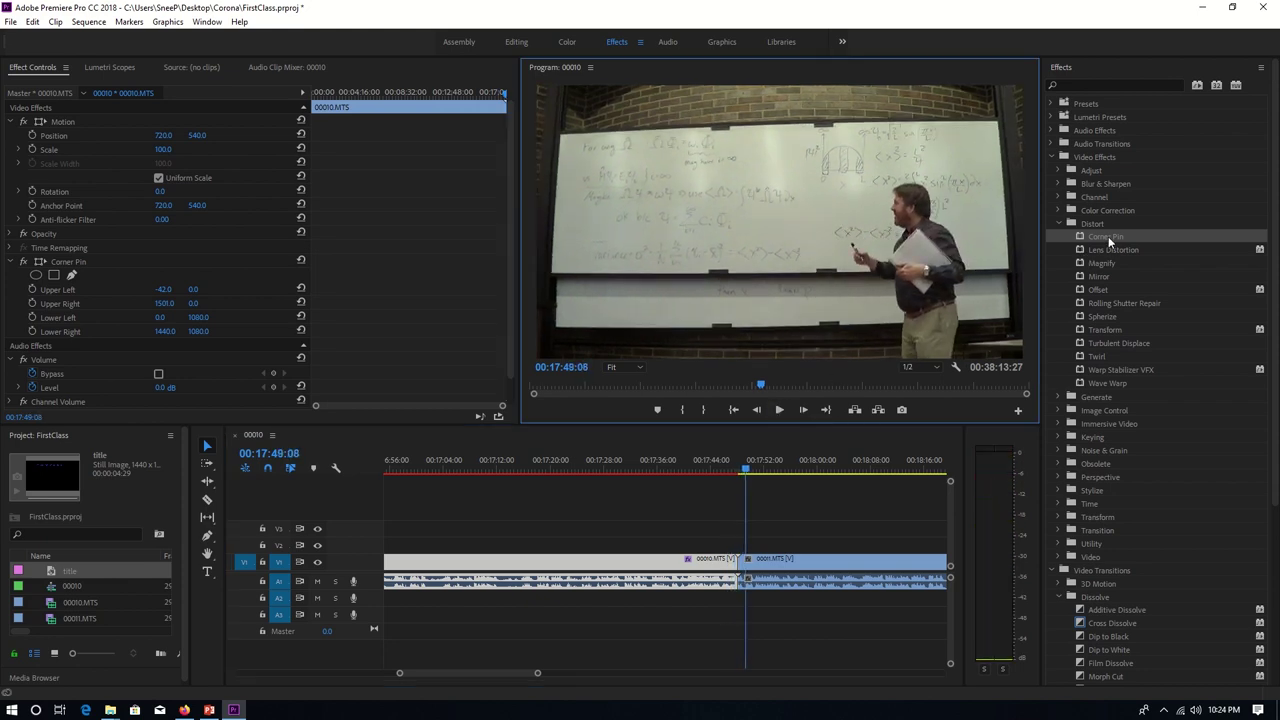
# Apply the Corner Pin effect to clip 00011.MTS, and look up the Corner Pin values used on clip 00010.MTS
pyautogui.moveTo(1108, 240); pyautogui.dragTo(765, 565)
pyautogui.click(751, 562)
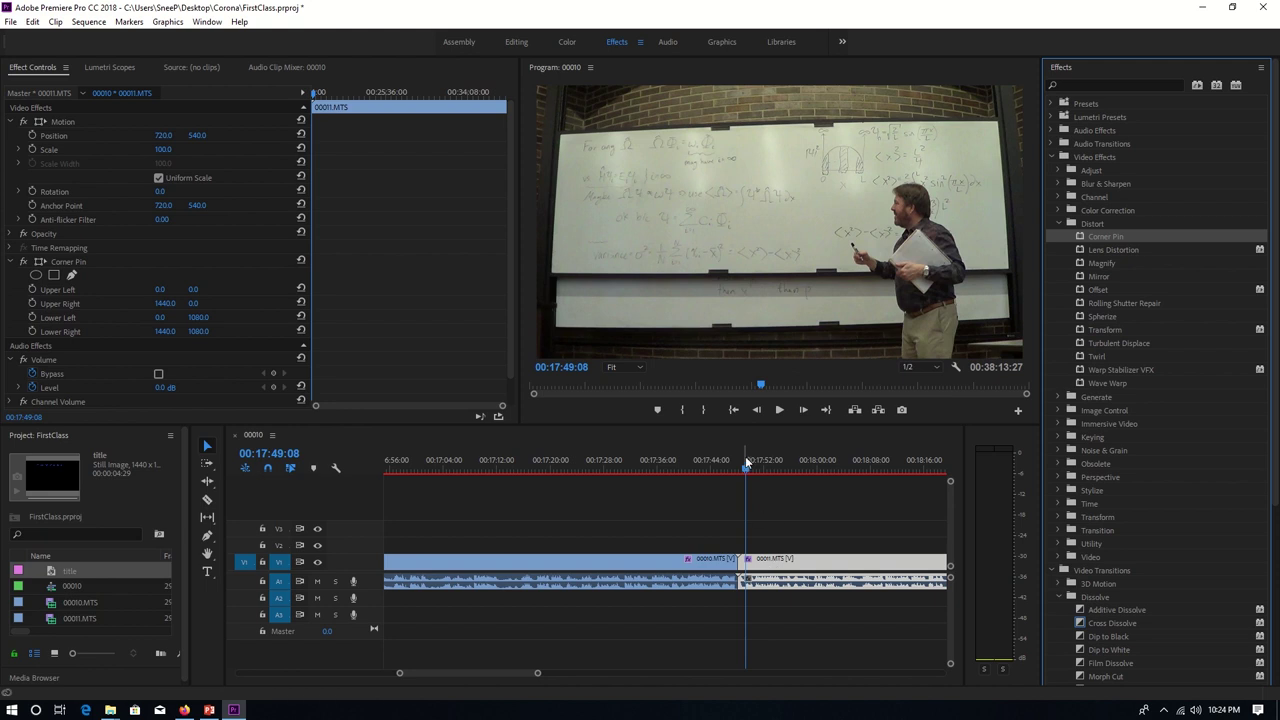
pyautogui.moveTo(745, 462); pyautogui.dragTo(730, 462)
pyautogui.click(724, 565)
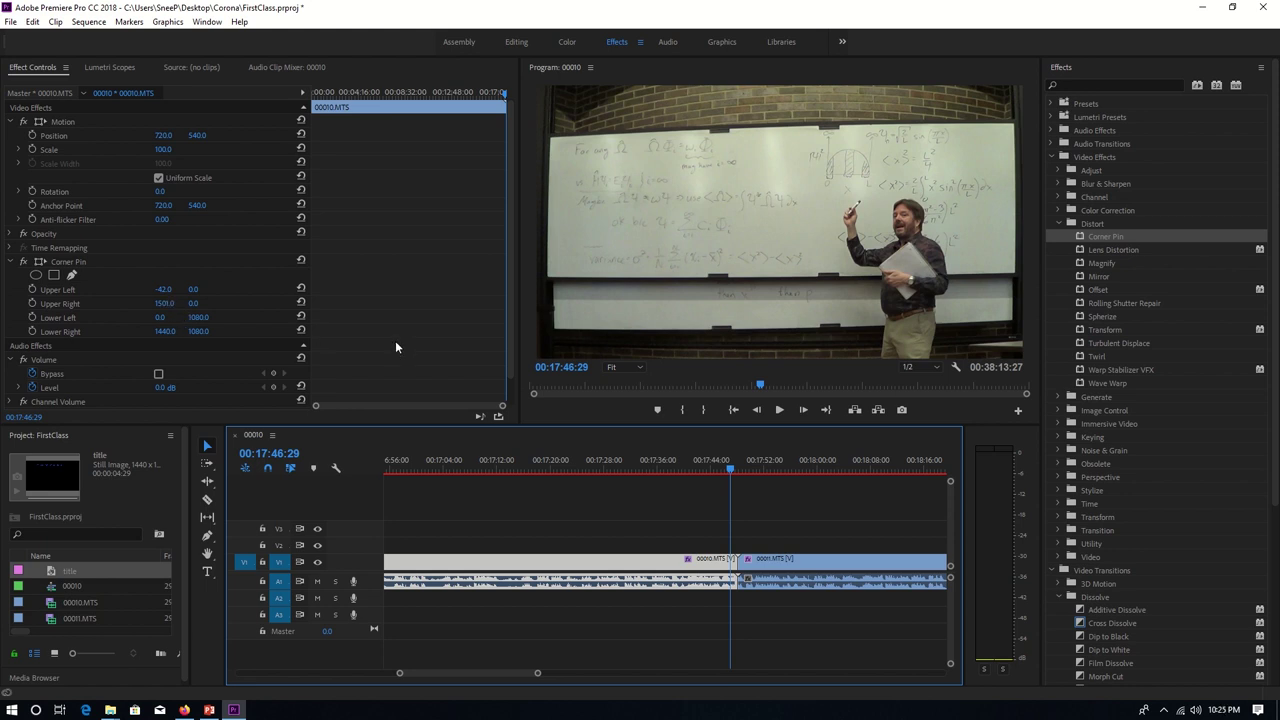
pyautogui.press('space')
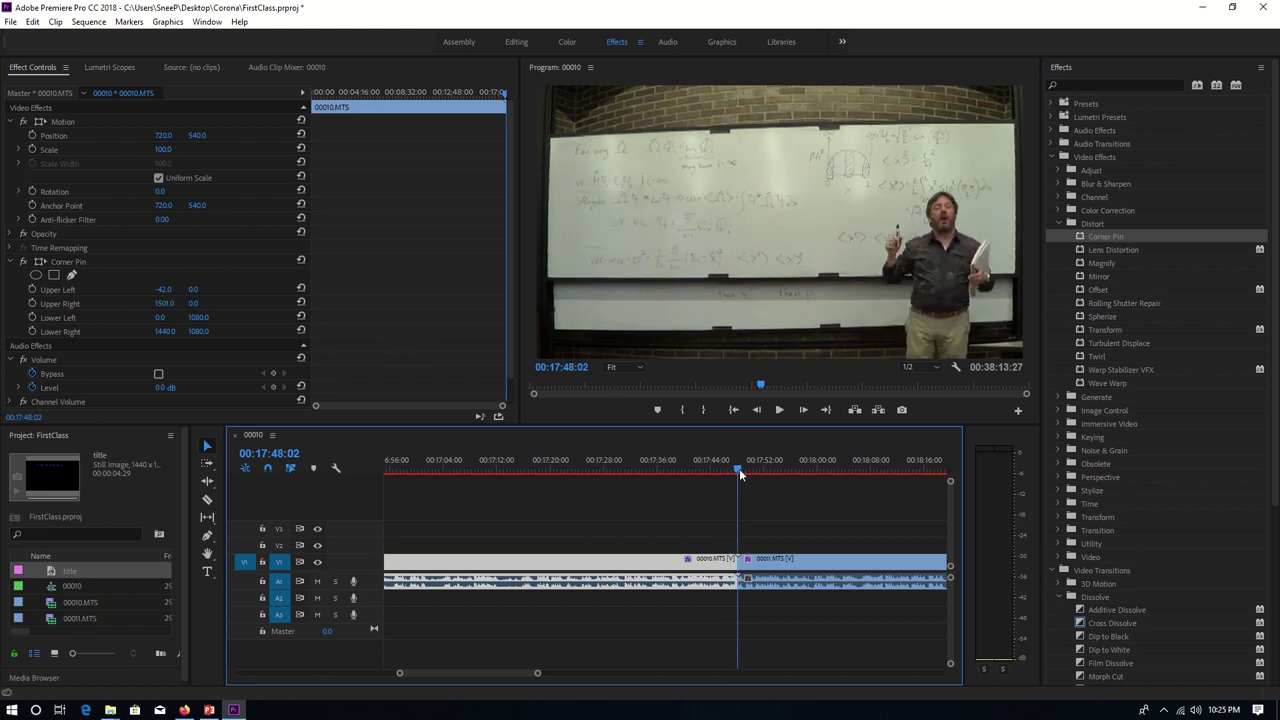
# Set the Corner Pin horizontal values of clip 00011.MTS to -42.0 for Upper Left and 1501.0 for Upper Right
pyautogui.click(753, 470)
pyautogui.click(775, 560)
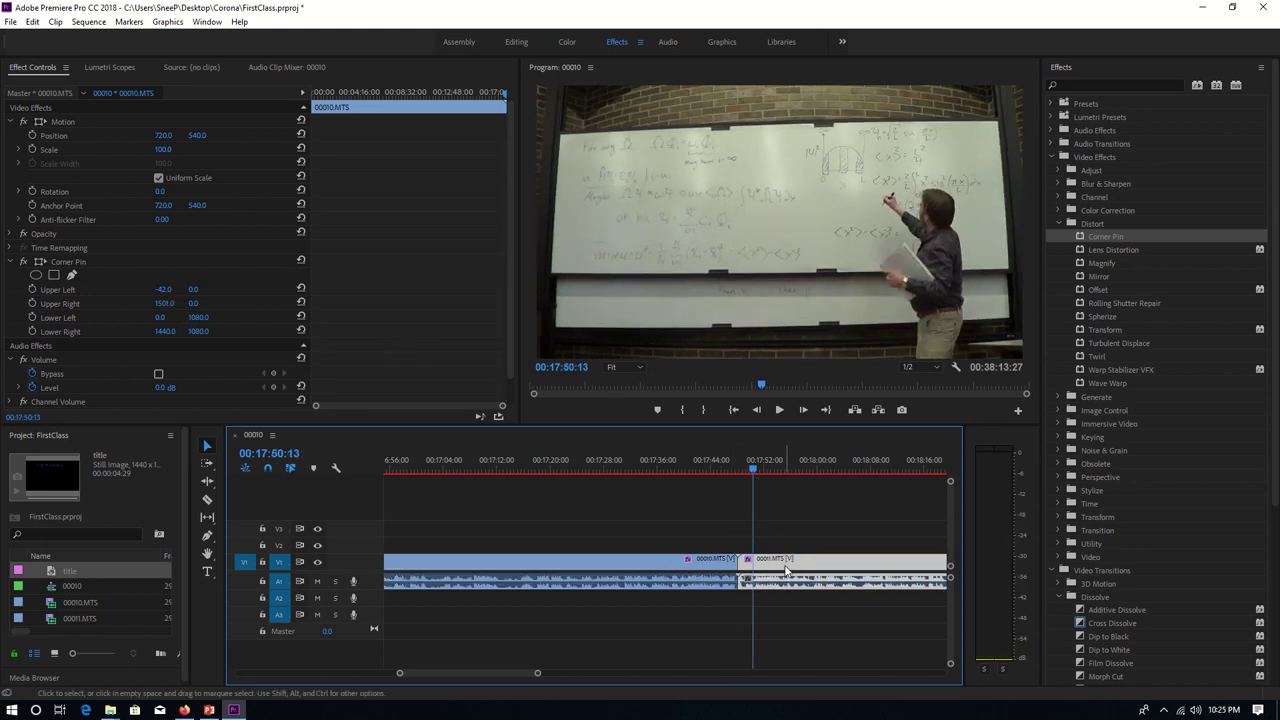
pyautogui.click(163, 292)
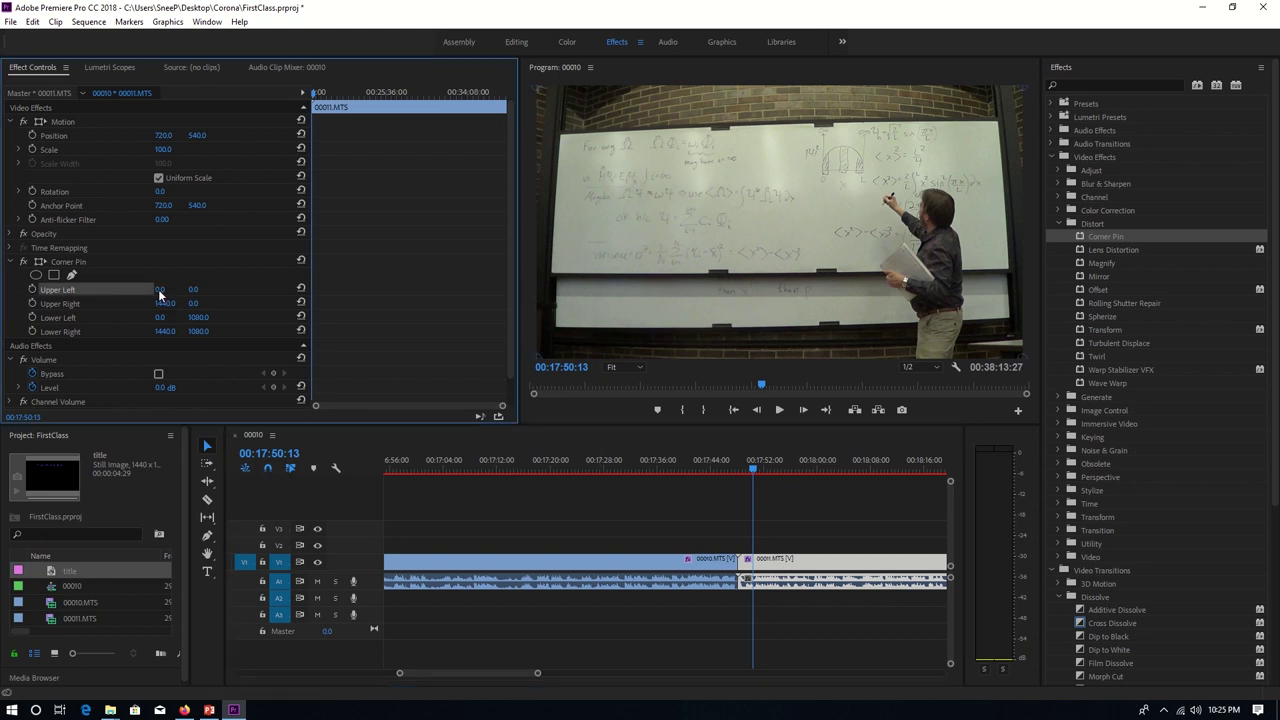
pyautogui.moveTo(161, 290)
pyautogui.mouseDown()
pyautogui.moveTo(125, 296)
pyautogui.moveTo(210, 309)
pyautogui.moveTo(168, 304)
pyautogui.mouseUp()
# Play across the cut between 00010.MTS and 00011.MTS to check that the two corrected clips match
pyautogui.click(775, 410)
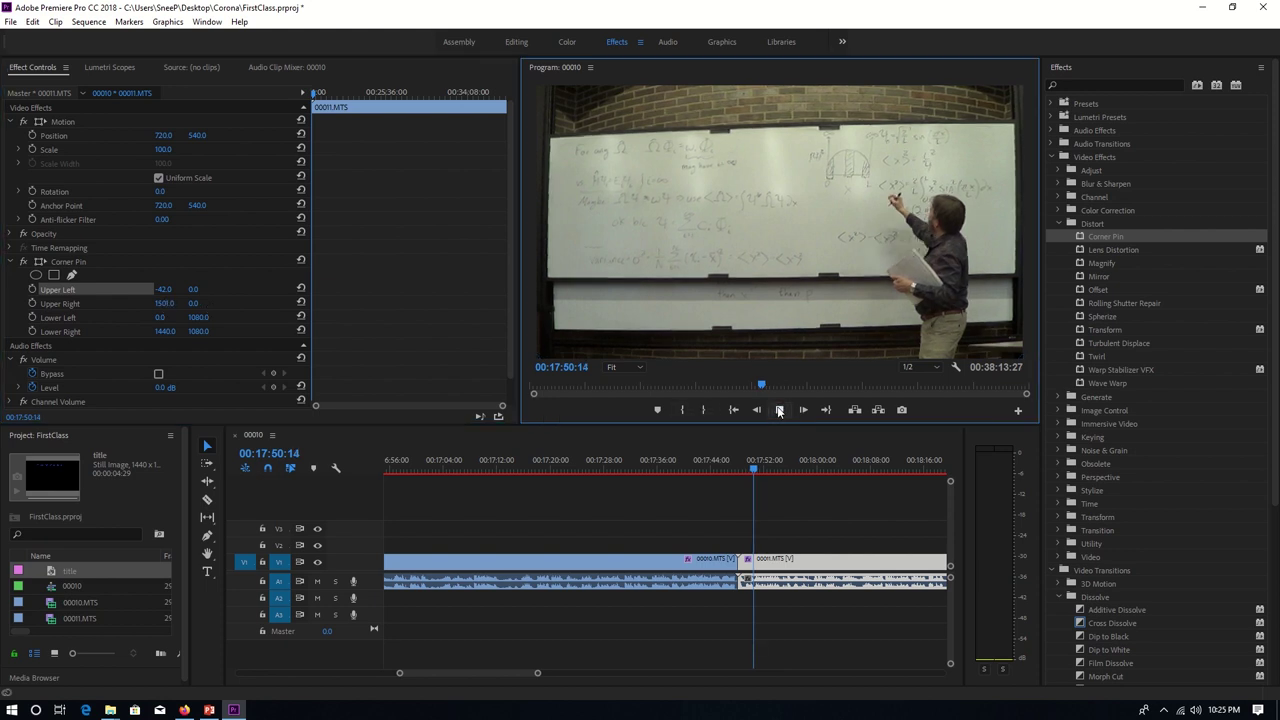
pyautogui.click(742, 471)
pyautogui.press('j')
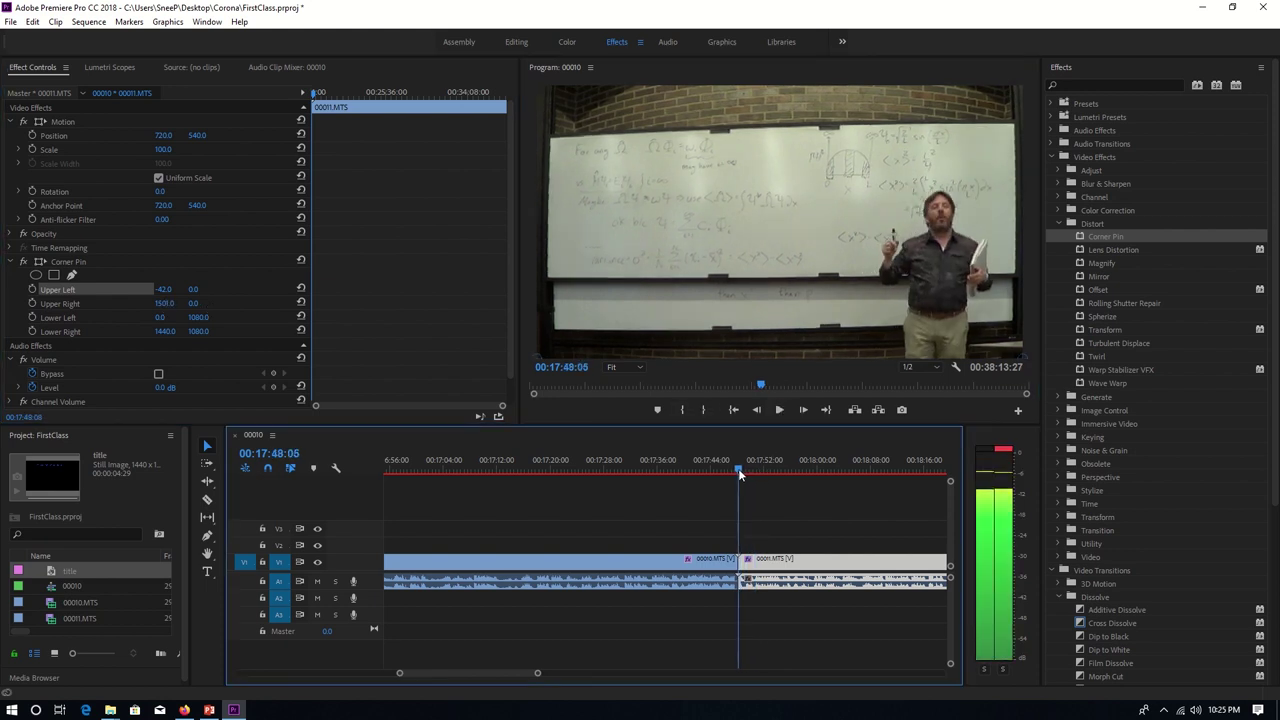
pyautogui.click(779, 410)
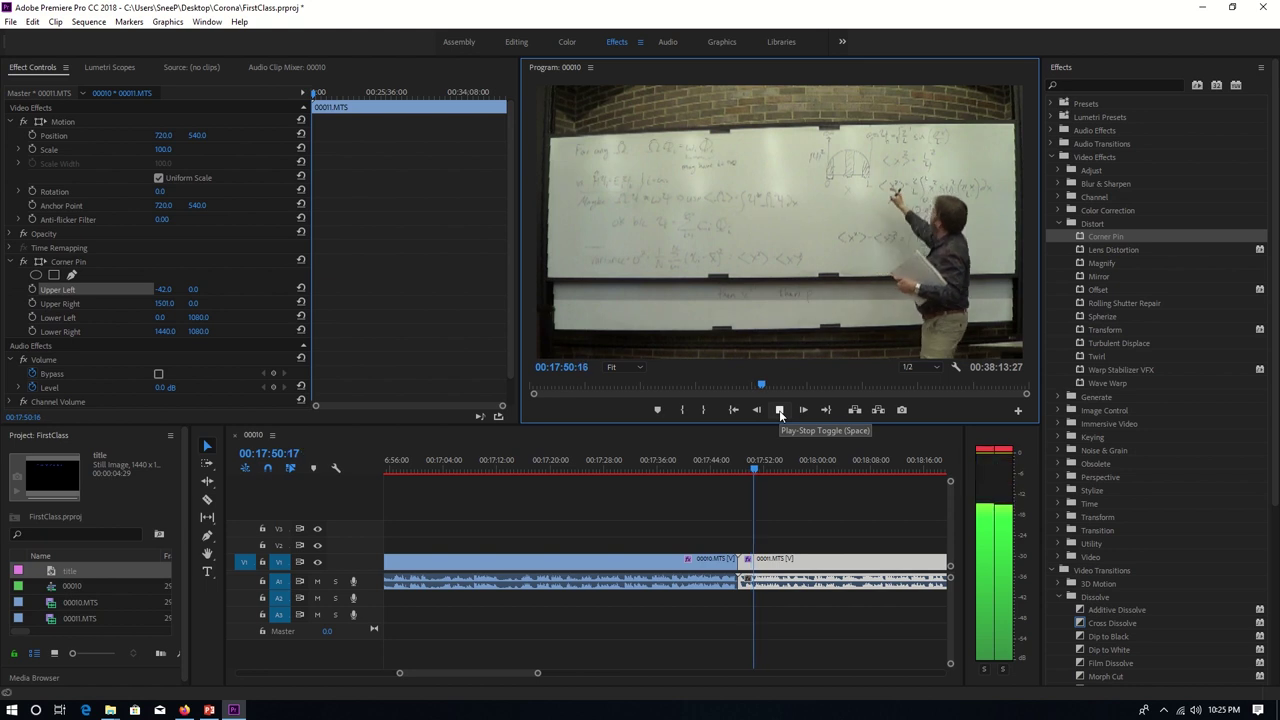
pyautogui.click(779, 410)
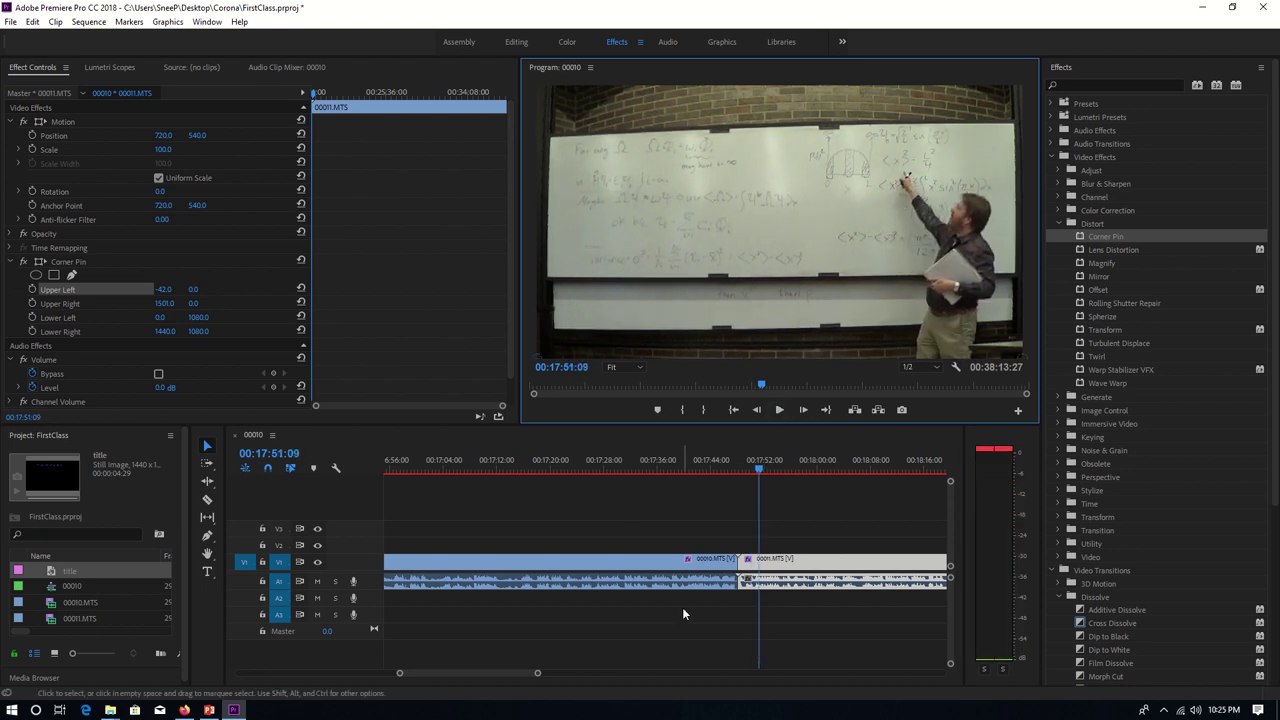
# Place the playhead just before the cut at 00:17:47:19, and unlink the audio and video of clip 00010.MTS
pyautogui.moveTo(538, 675)
pyautogui.mouseDown()
pyautogui.moveTo(820, 690)
pyautogui.moveTo(733, 707)
pyautogui.moveTo(533, 685)
pyautogui.mouseUp()
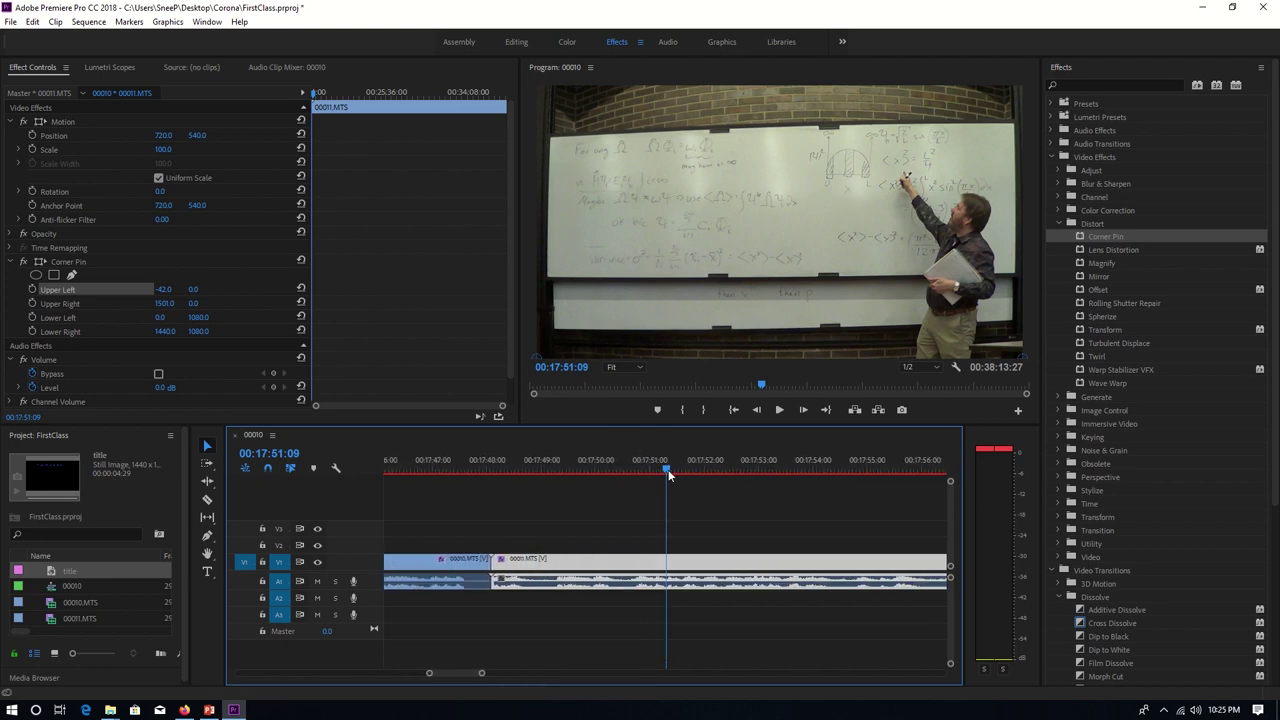
pyautogui.moveTo(668, 469); pyautogui.dragTo(475, 515)
pyautogui.moveTo(481, 673); pyautogui.dragTo(464, 676)
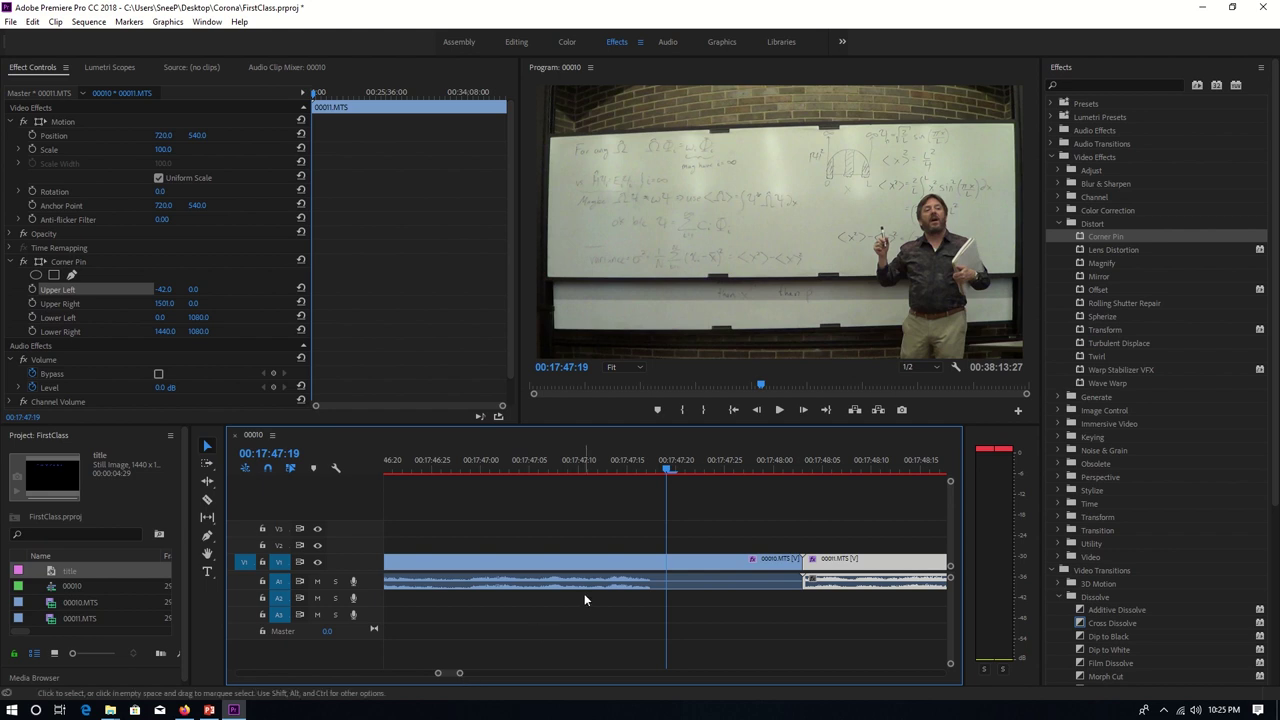
pyautogui.click(636, 583)
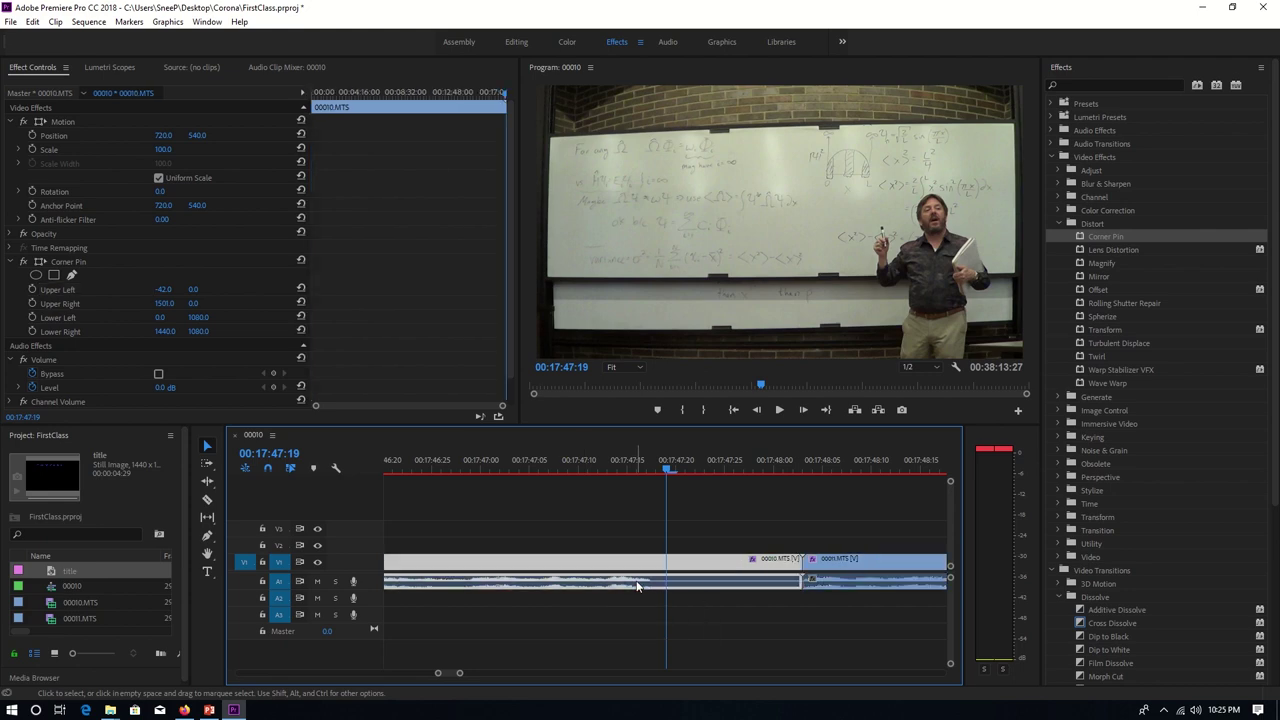
pyautogui.rightClick(636, 583)
pyautogui.click(631, 587)
pyautogui.rightClick(634, 587)
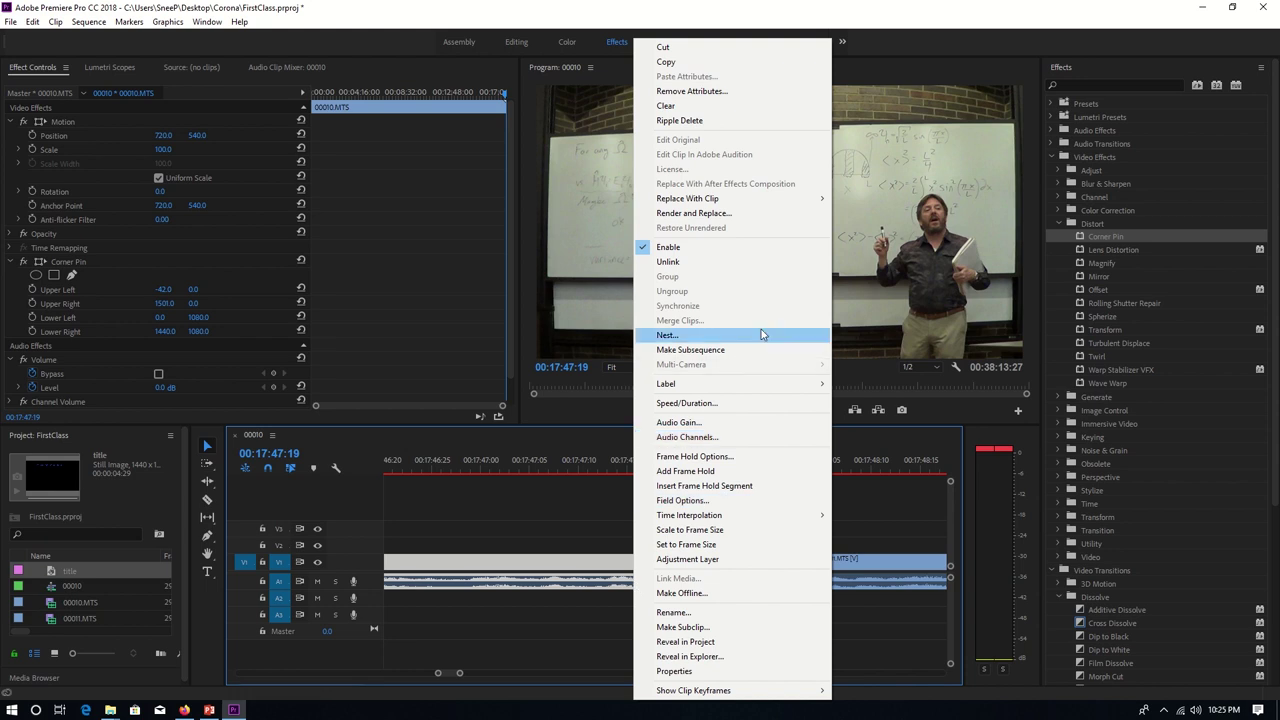
pyautogui.click(733, 263)
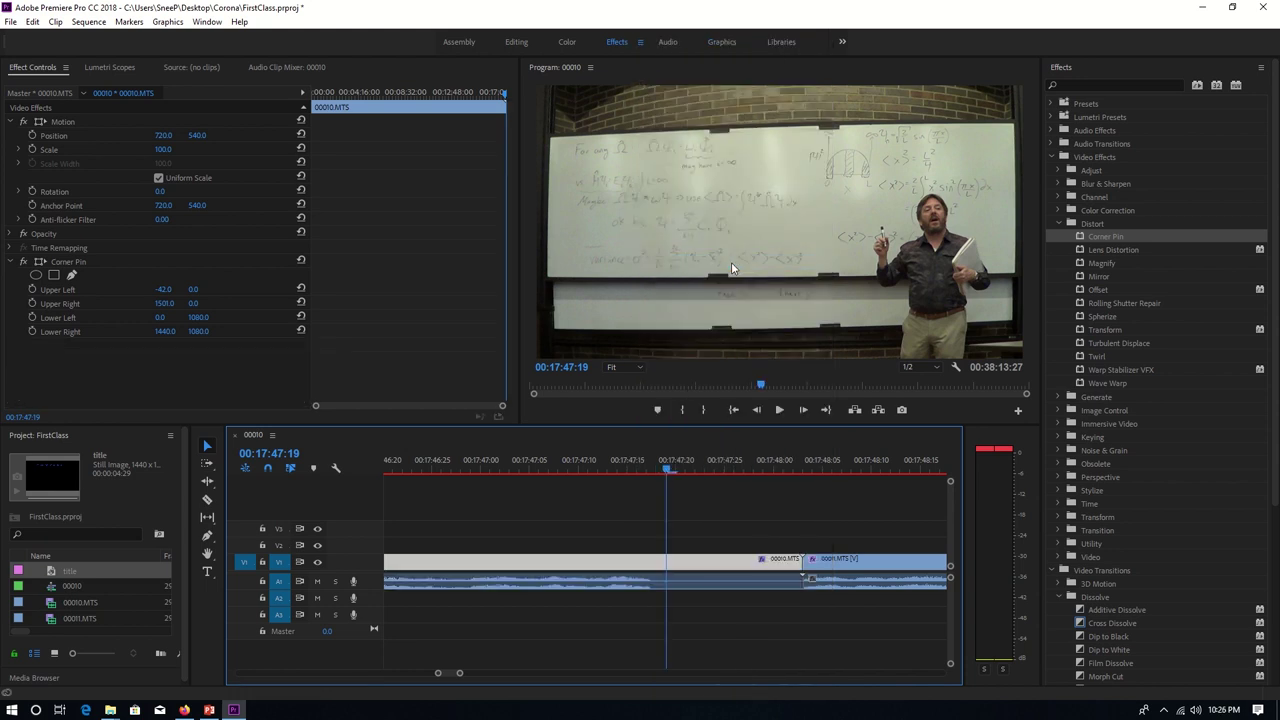
# Split the audio of clip 00010.MTS near the playhead at 00:17:47:19, and delete the short audio piece before the cut to 00011.MTS
pyautogui.click(211, 503)
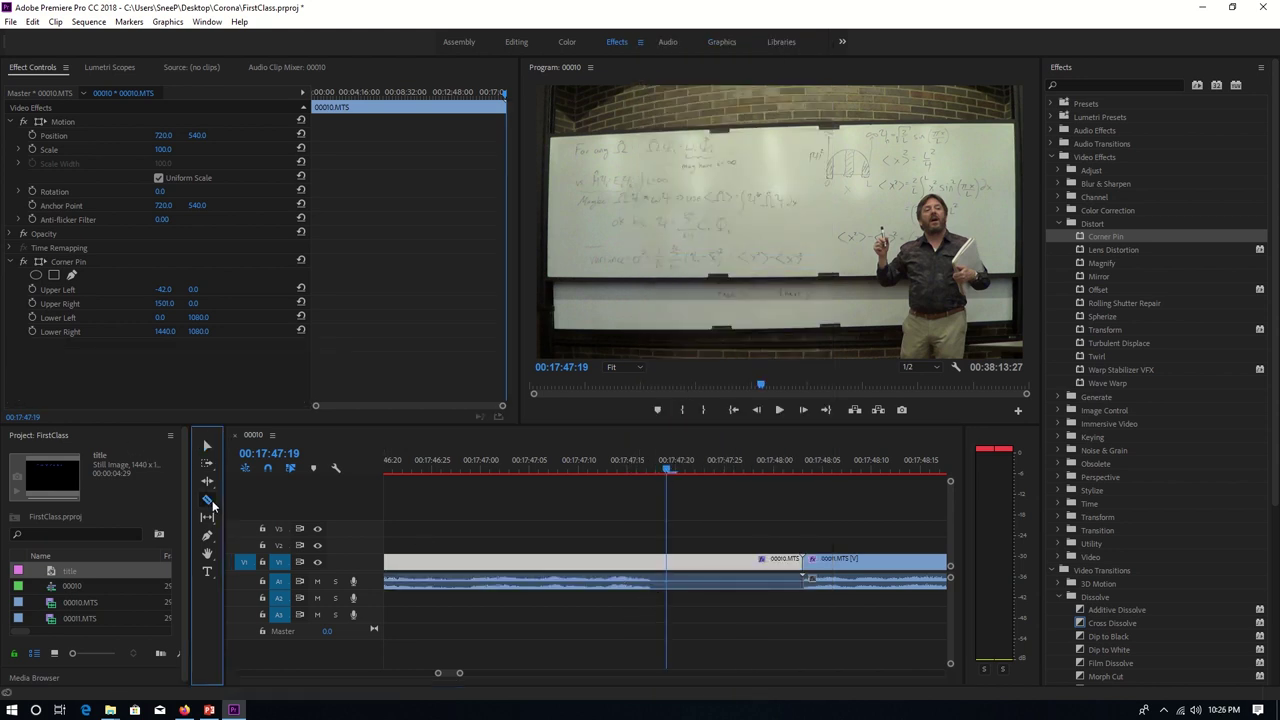
pyautogui.click(662, 581)
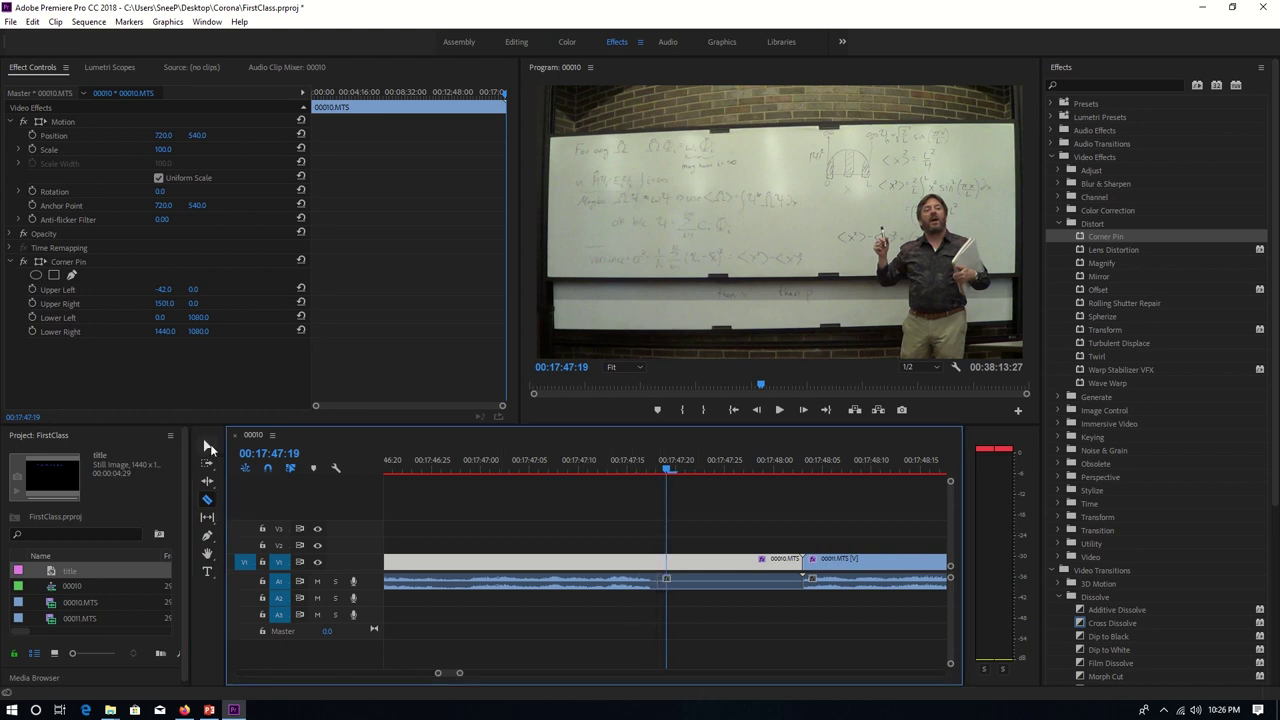
pyautogui.click(208, 448)
pyautogui.click(724, 584)
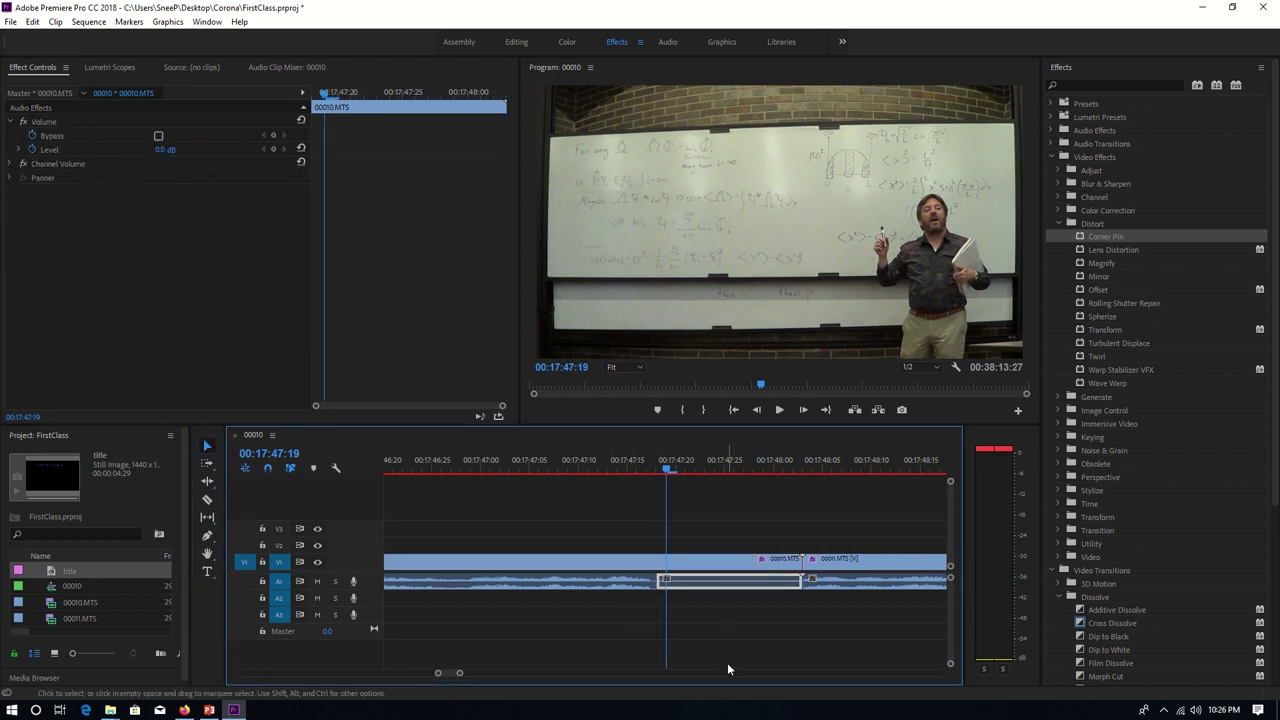
pyautogui.press('Delete')
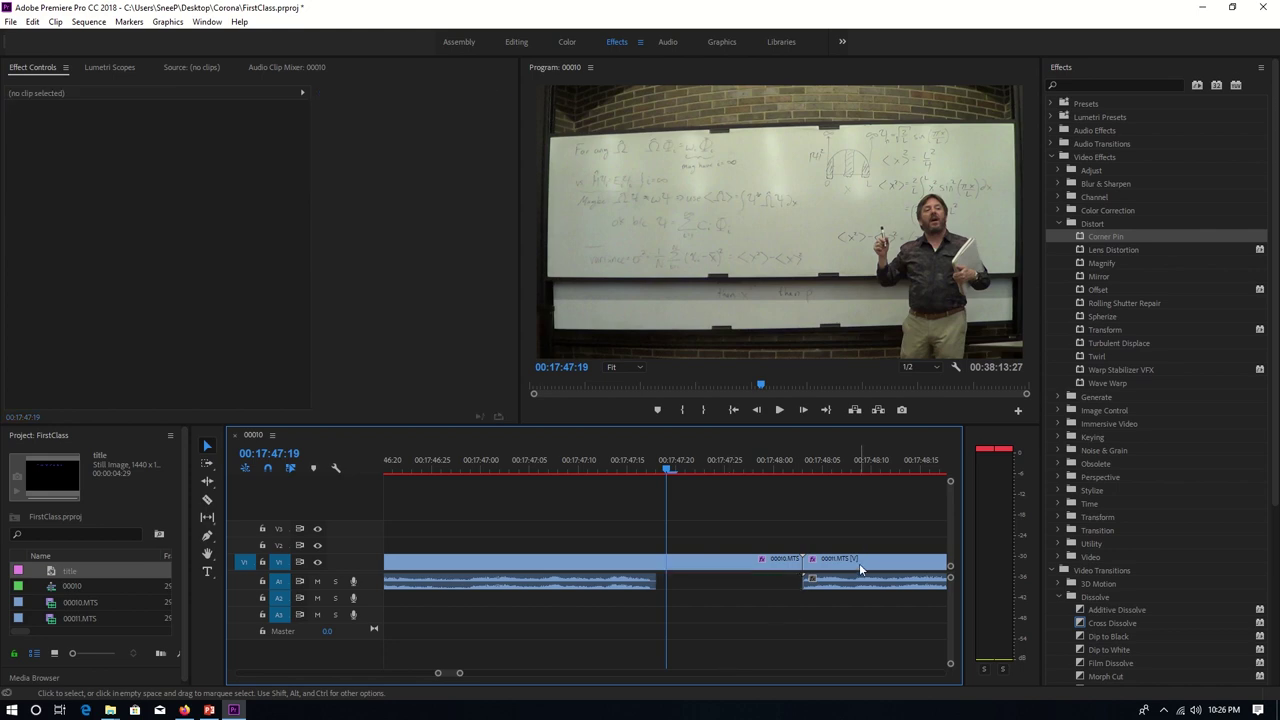
# Unlink the audio and video of clip 00011.MTS, and move its audio earlier to close the gap after the audio of 00010.MTS
pyautogui.click(859, 563)
pyautogui.rightClick(859, 563)
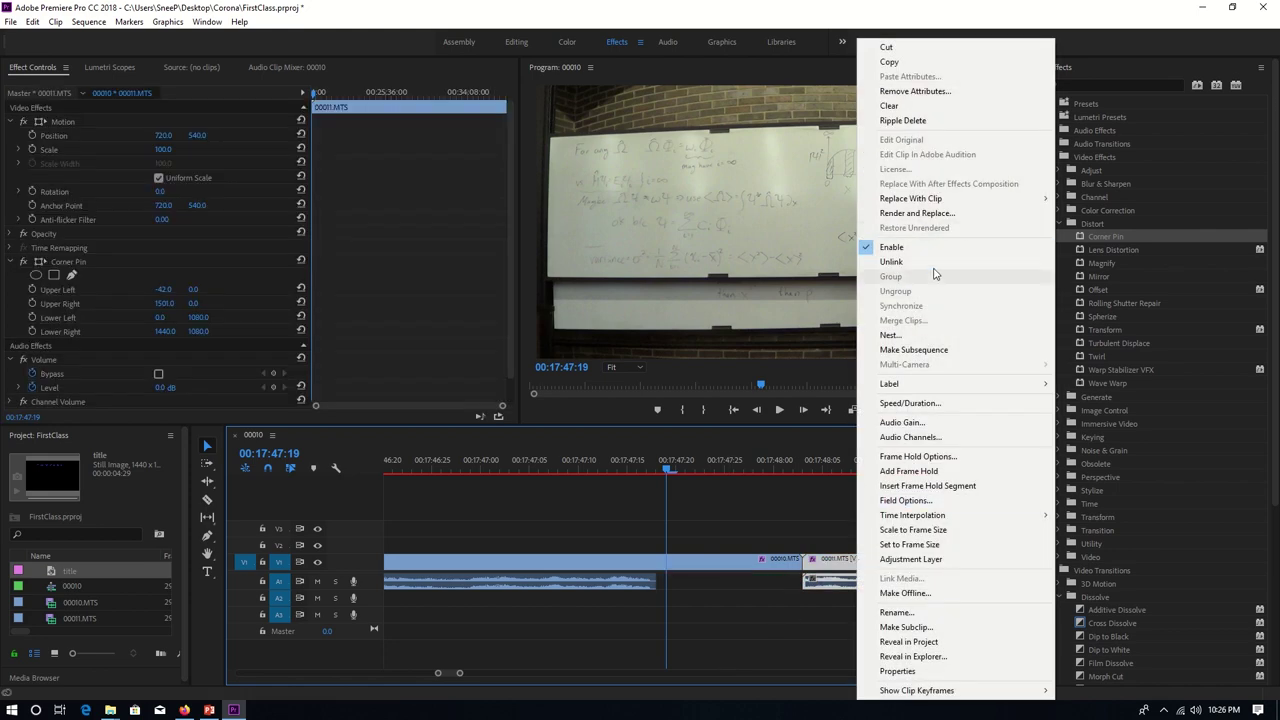
pyautogui.click(891, 261)
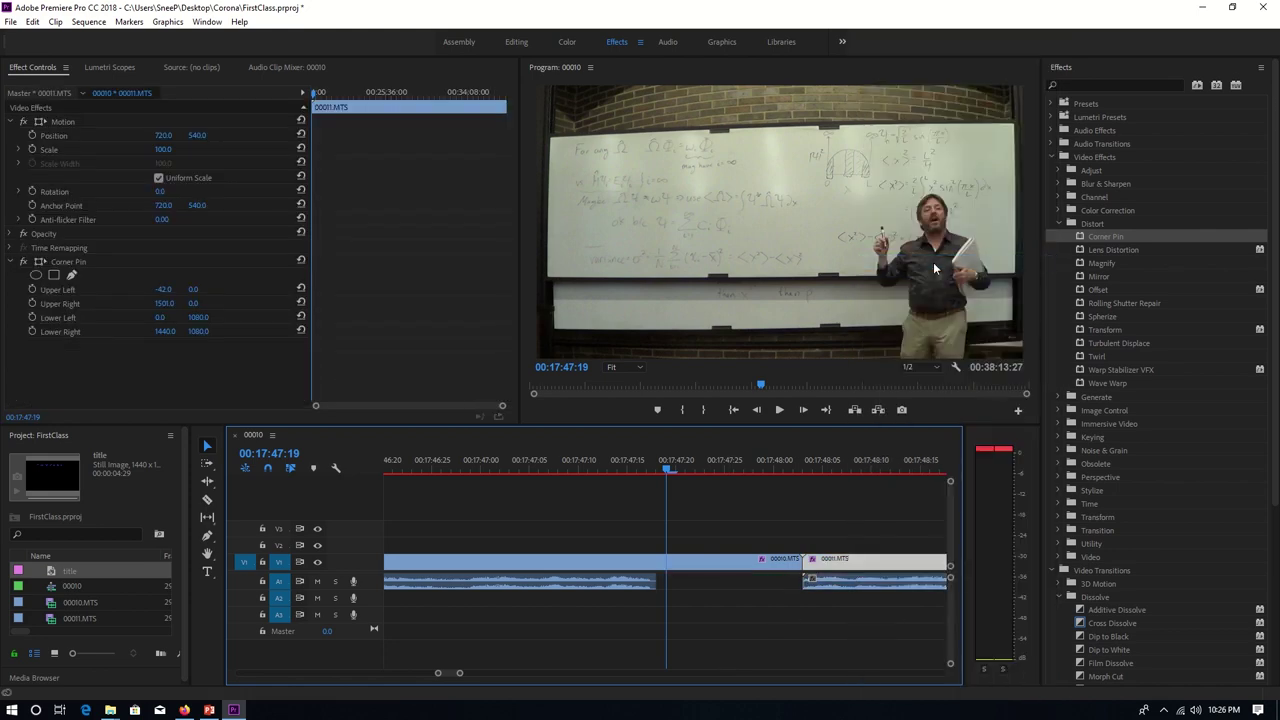
pyautogui.click(828, 589)
pyautogui.moveTo(884, 590); pyautogui.dragTo(739, 592)
# Play across the cut from 00:17:46:11 to check the audio join, and return the playhead to the start of the sequence
pyautogui.click(646, 468)
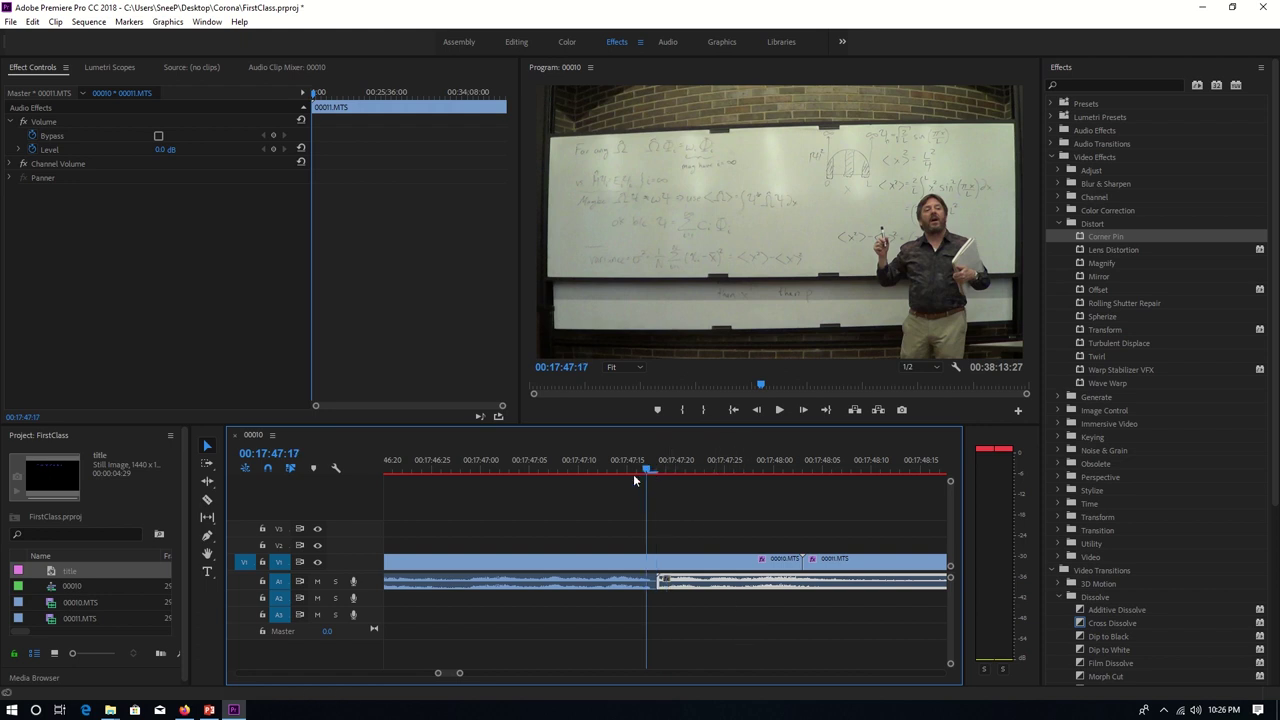
pyautogui.click(548, 468)
pyautogui.moveTo(462, 674); pyautogui.dragTo(591, 674)
pyautogui.moveTo(665, 470); pyautogui.dragTo(663, 469)
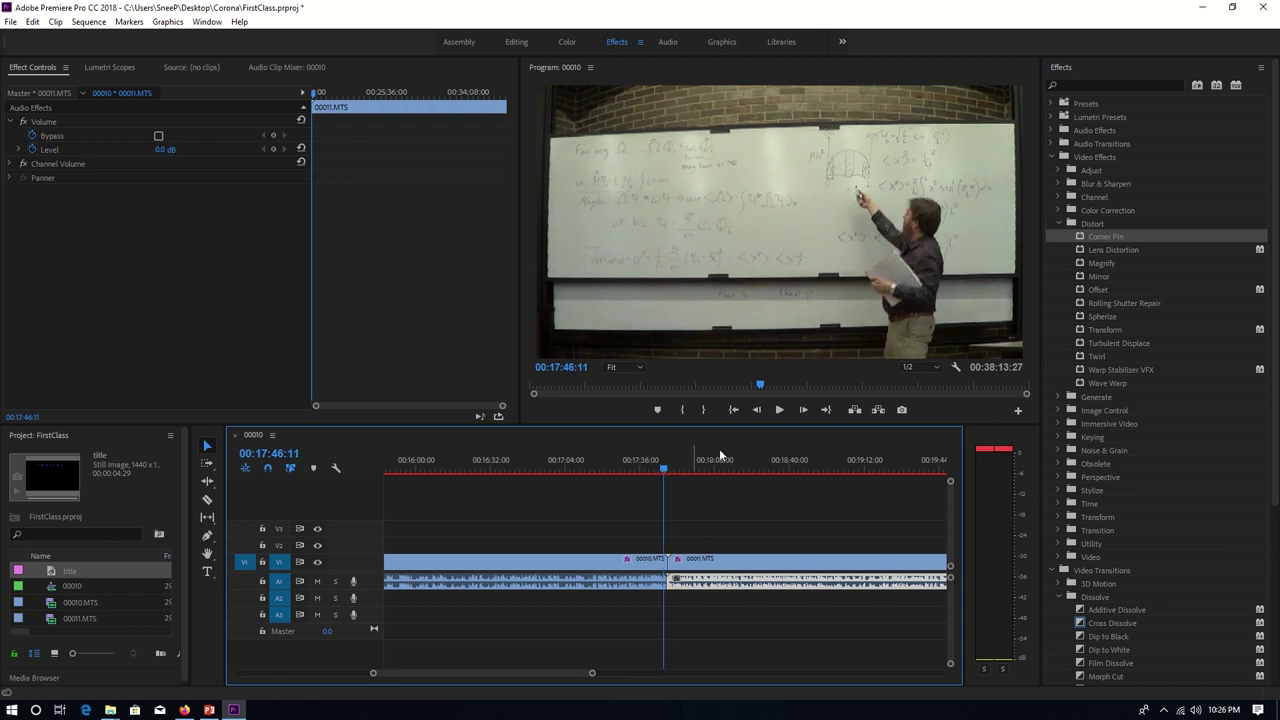
pyautogui.click(781, 410)
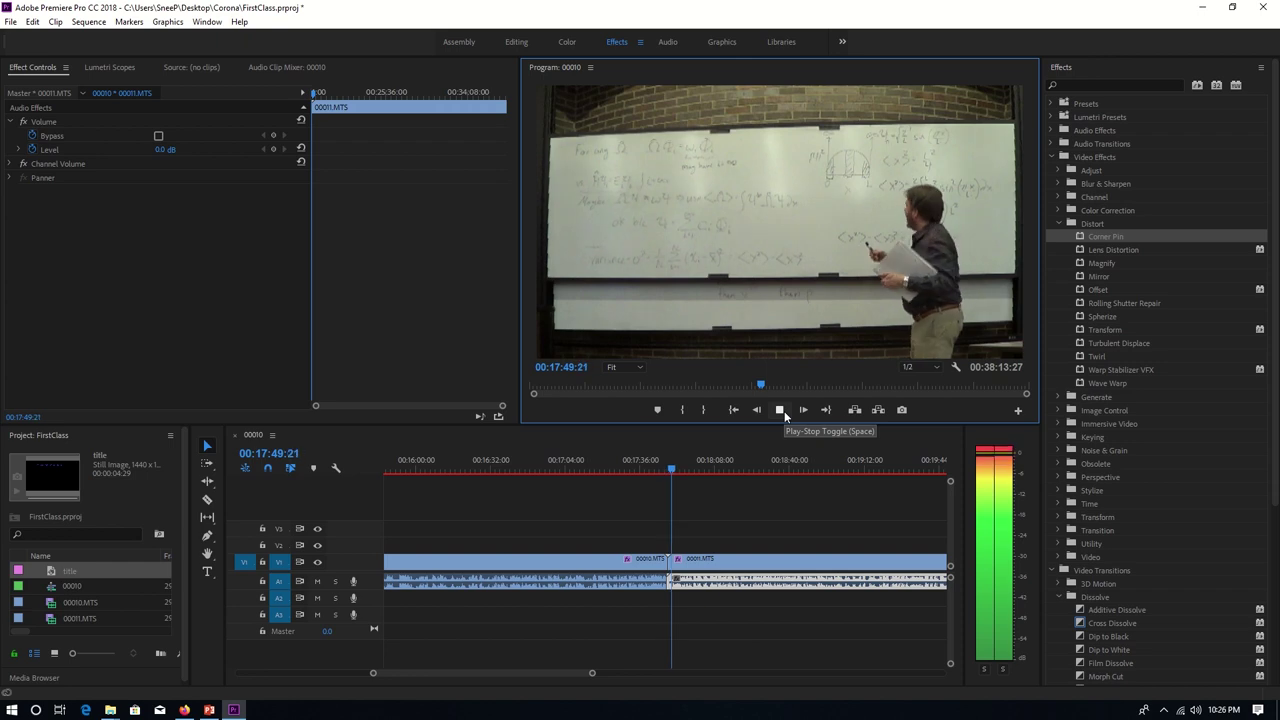
pyautogui.click(781, 410)
pyautogui.moveTo(590, 675); pyautogui.dragTo(797, 690)
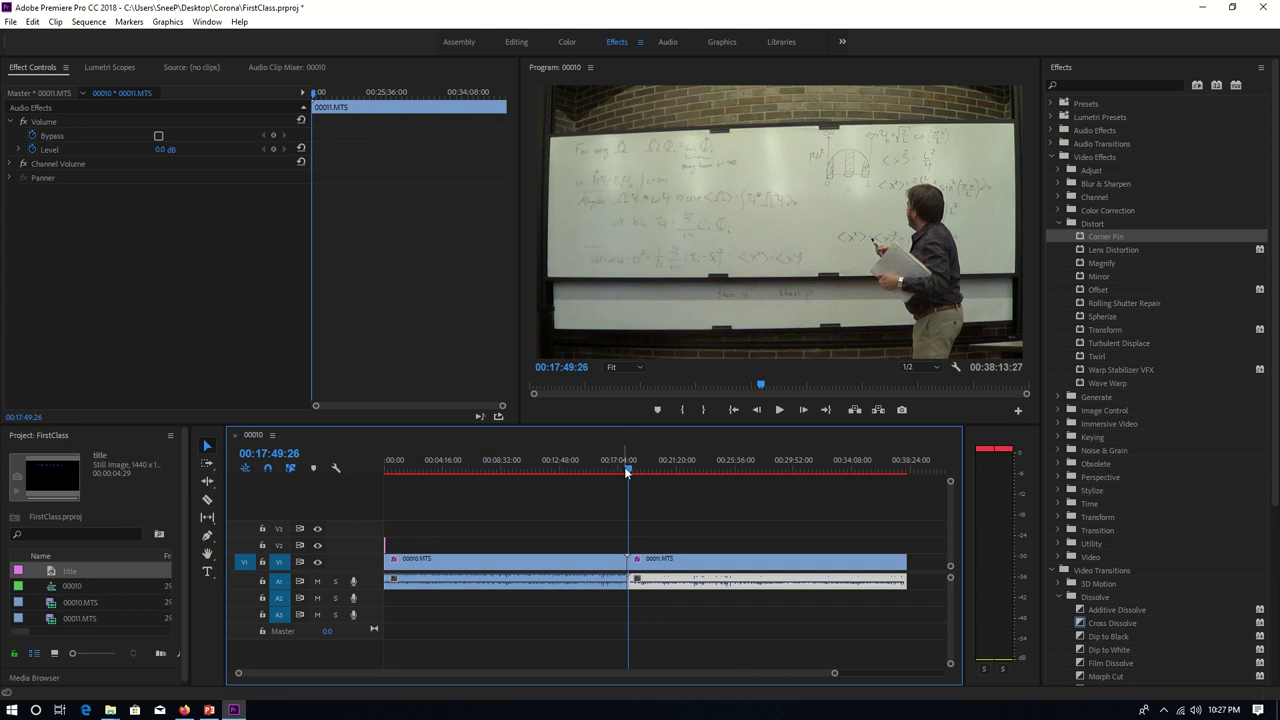
pyautogui.moveTo(626, 472); pyautogui.dragTo(333, 525)
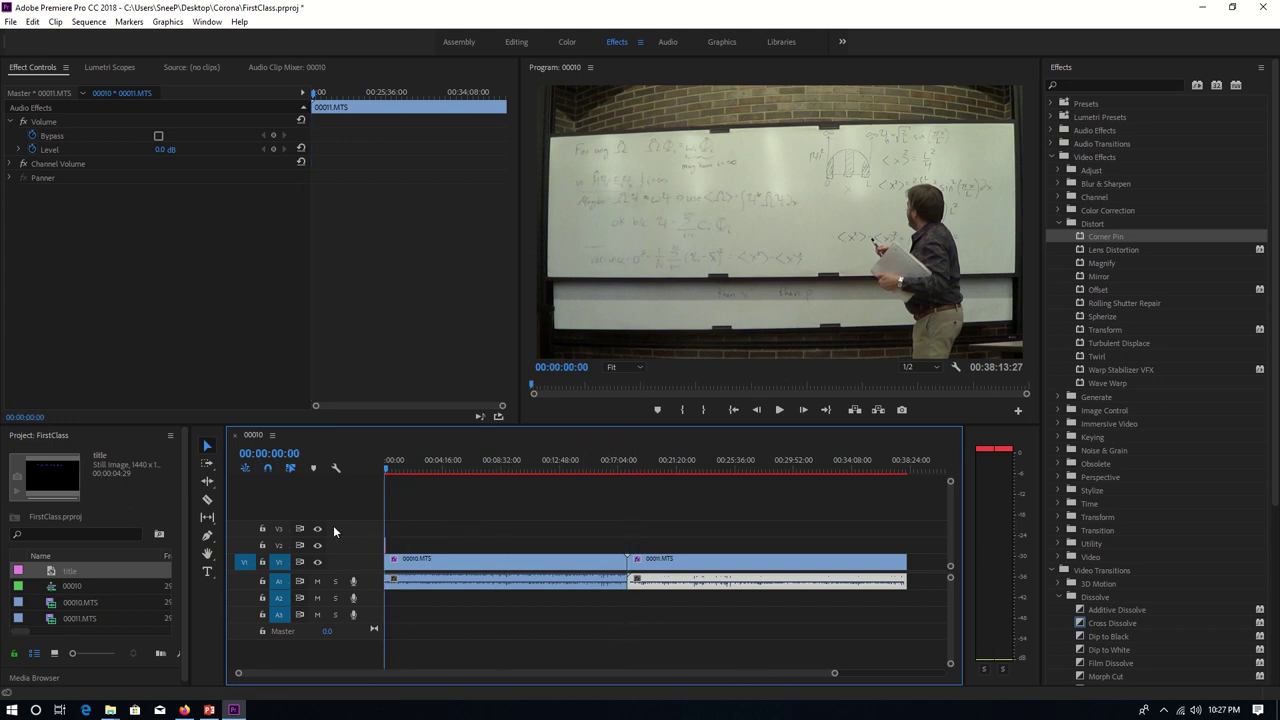